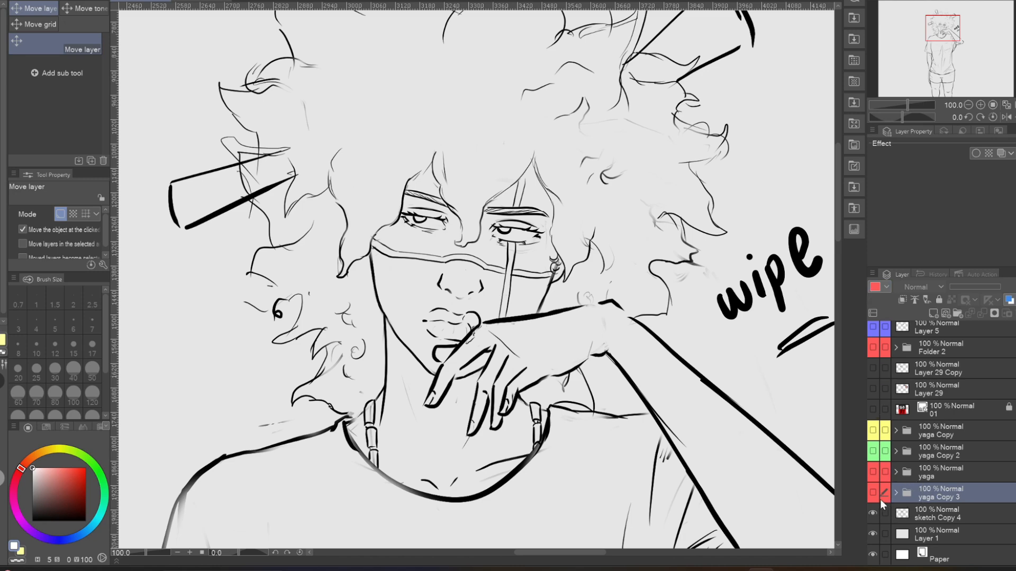
# Step: Show the yaga, yaga Copy 2 and yaga Copy folders in turn to compare the character's colour variants
pyautogui.click(874, 474)
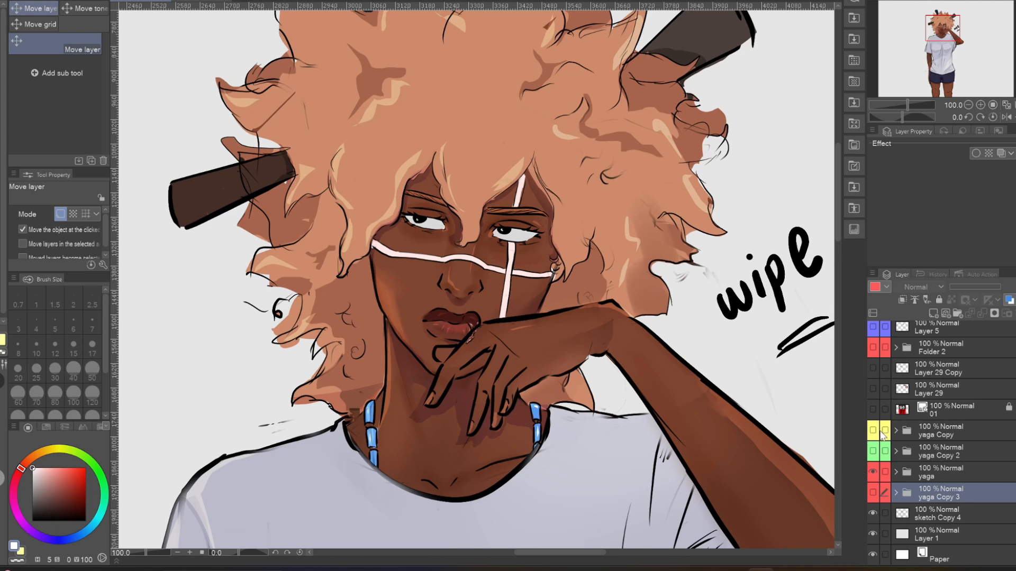
pyautogui.click(873, 451)
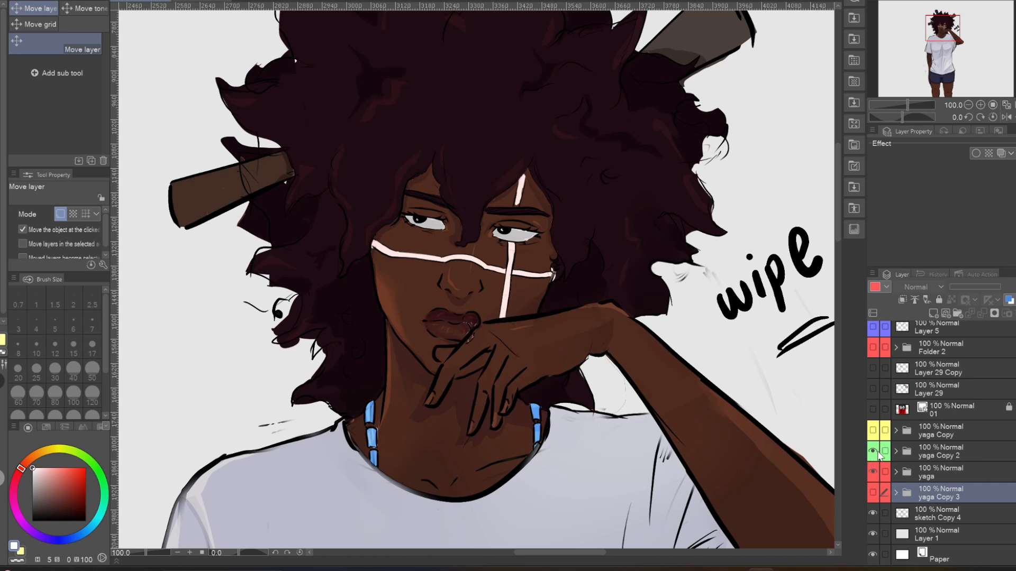
pyautogui.click(873, 431)
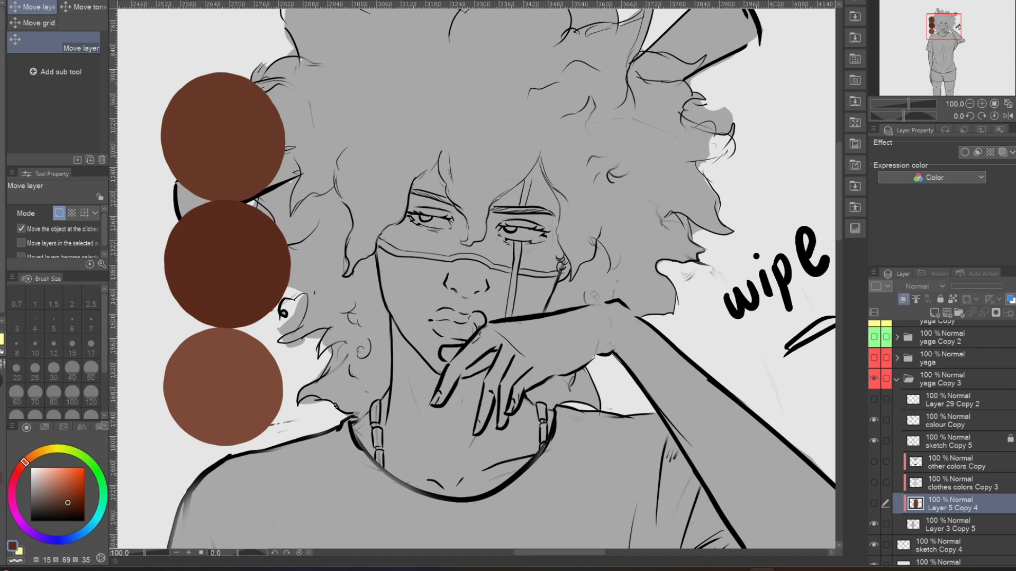
# Step: Sample the base brown from the uppermost swatch and try a lighter, more orange tone at hue 22, saturation 63, value 53
pyautogui.click(2, 126)
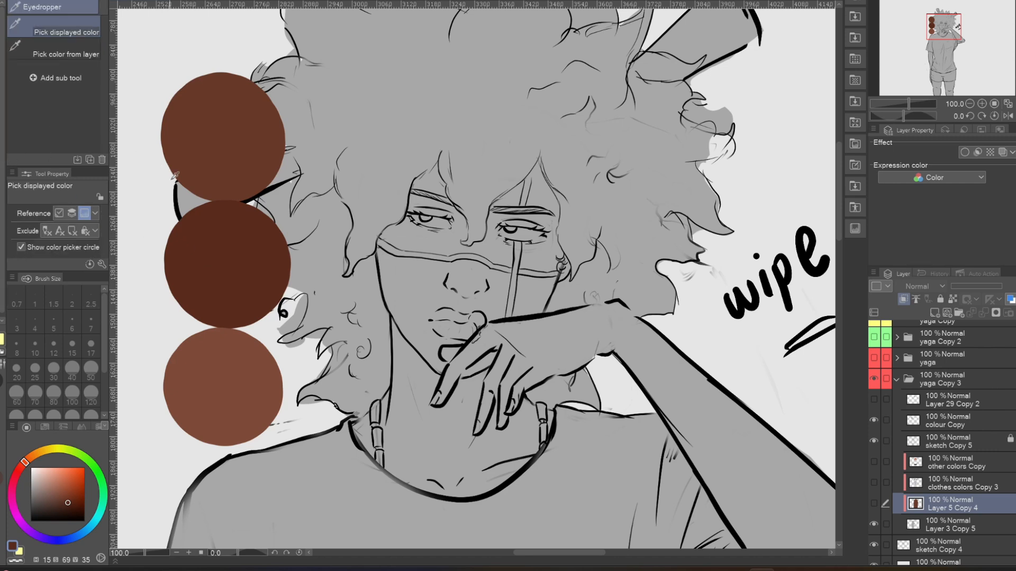
pyautogui.click(207, 139)
pyautogui.click(65, 501)
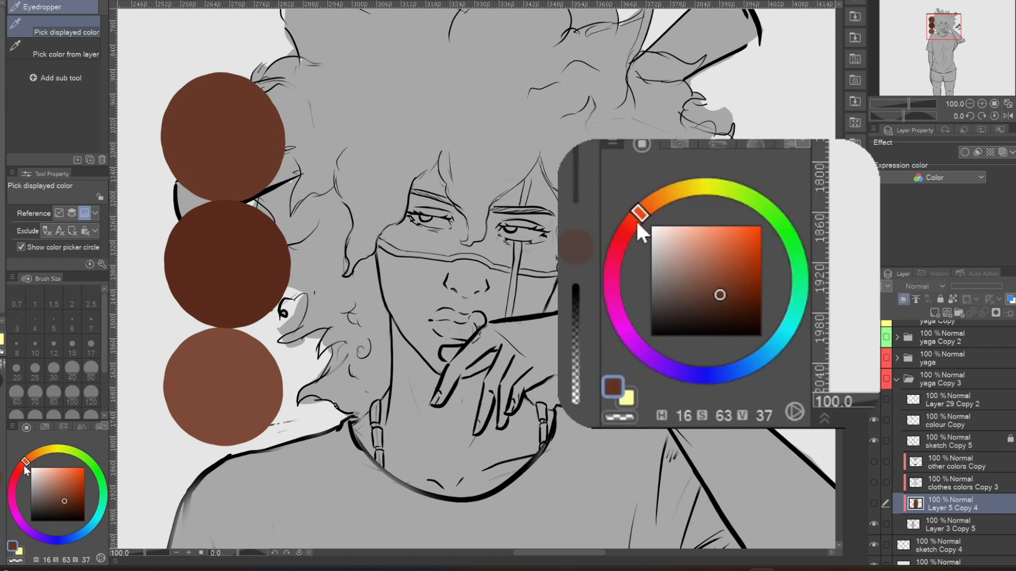
pyautogui.moveTo(25, 470); pyautogui.dragTo(24, 459)
pyautogui.click(64, 493)
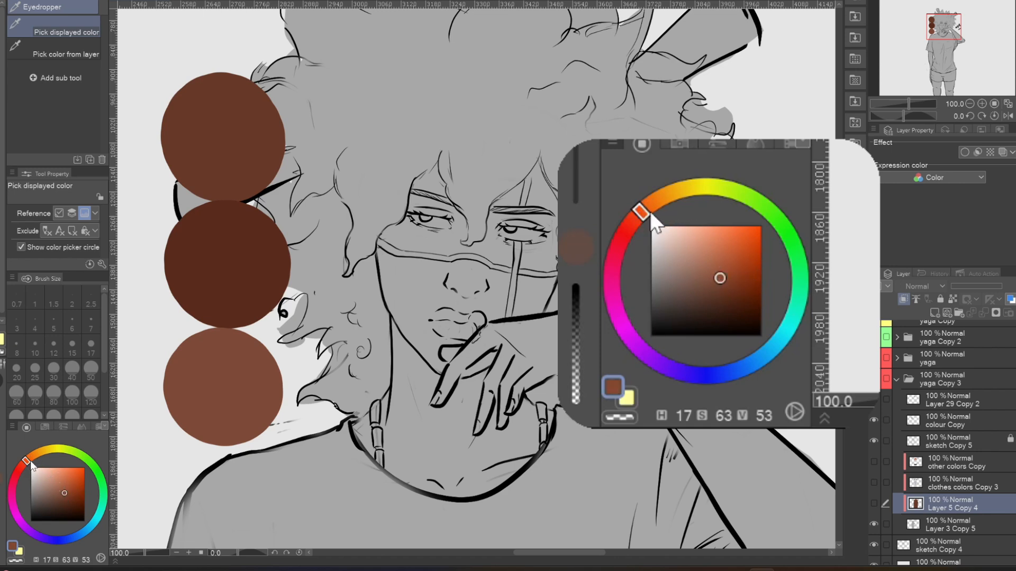
pyautogui.moveTo(31, 462); pyautogui.dragTo(31, 460)
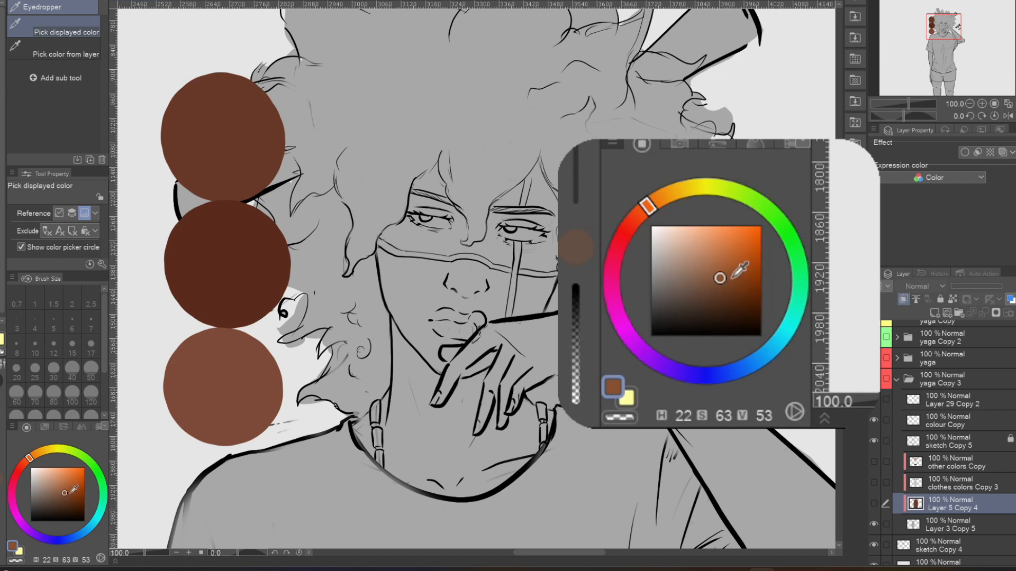
# Step: Resample the base brown to try a darker shade at 16/67/34 HSV, then resample it and shift its hue towards red to 10
pyautogui.click(210, 144)
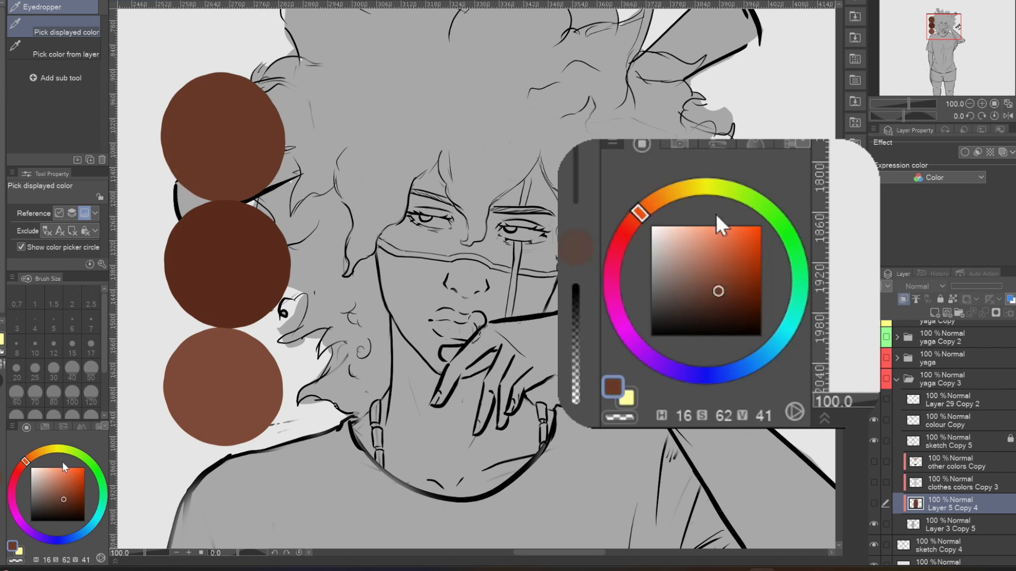
pyautogui.click(724, 298)
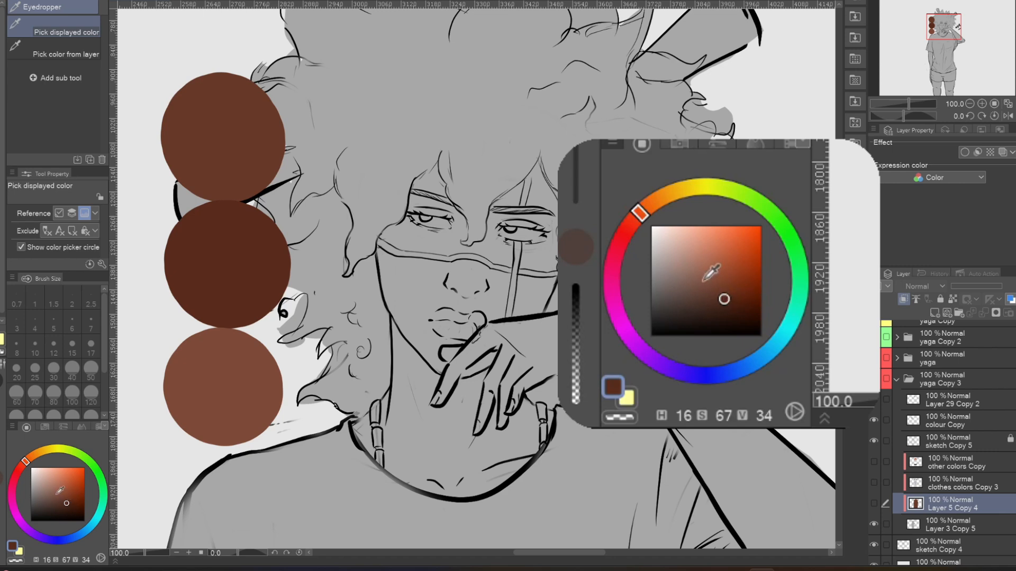
pyautogui.click(185, 159)
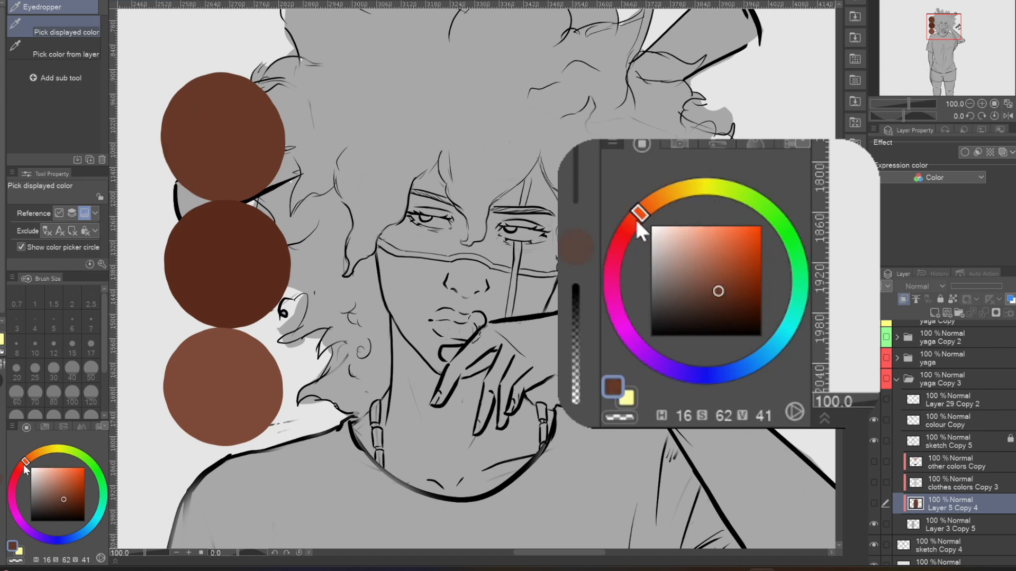
pyautogui.moveTo(637, 222); pyautogui.dragTo(635, 226)
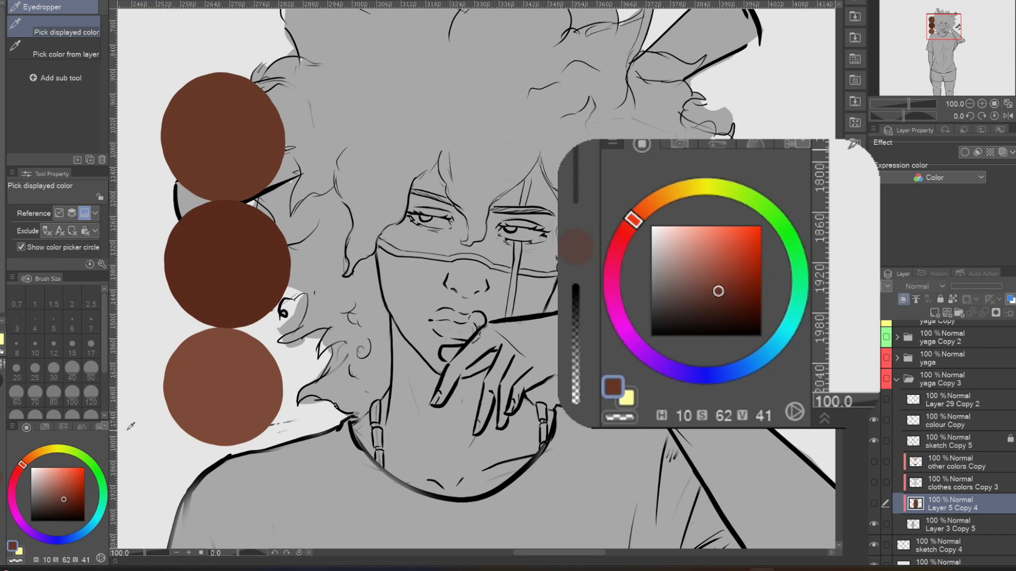
# Step: Sample the base brown and the lightest brown swatch alternately to compare their hue, saturation and value
pyautogui.click(224, 158)
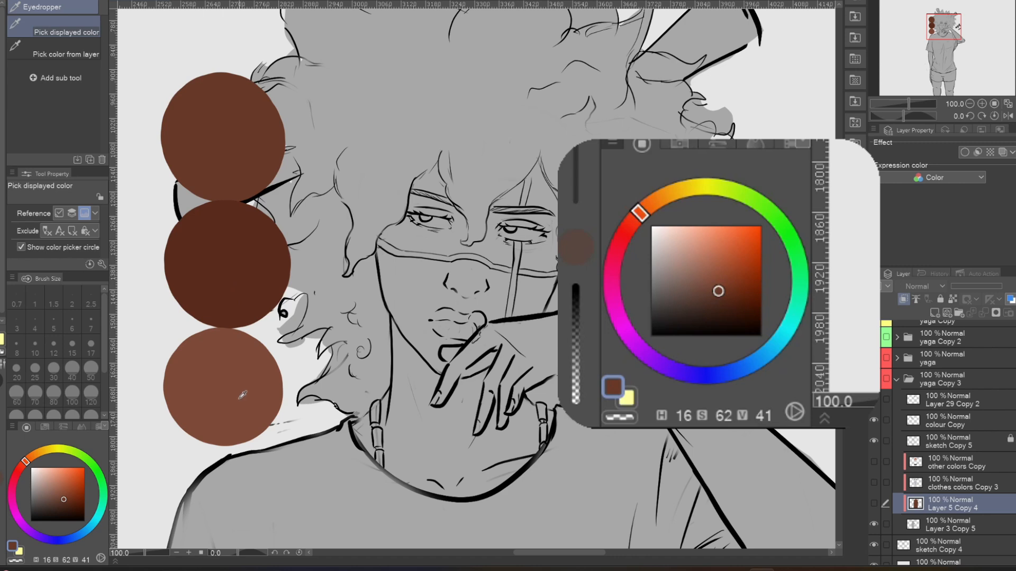
pyautogui.click(236, 126)
pyautogui.click(215, 376)
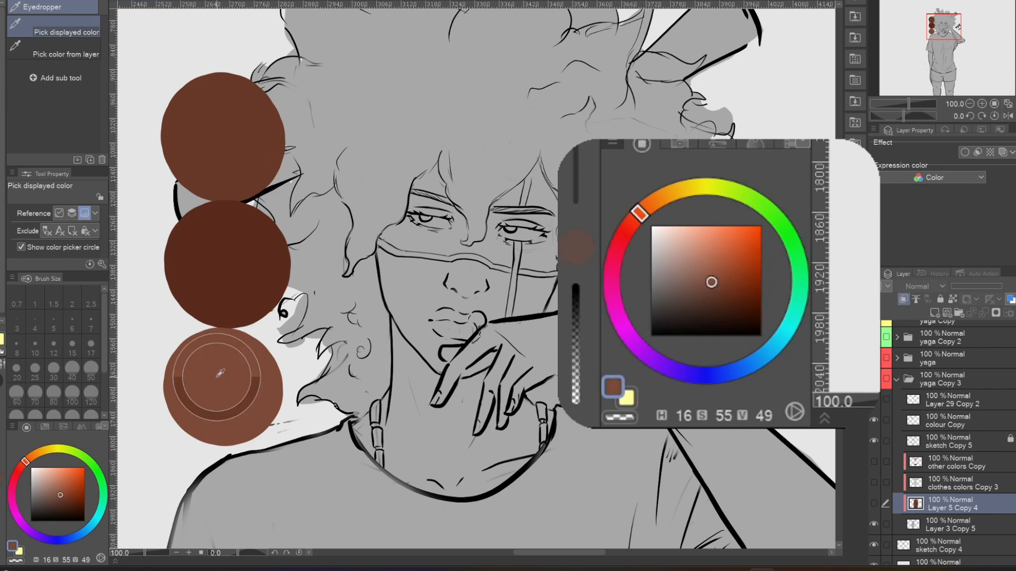
pyautogui.click(236, 143)
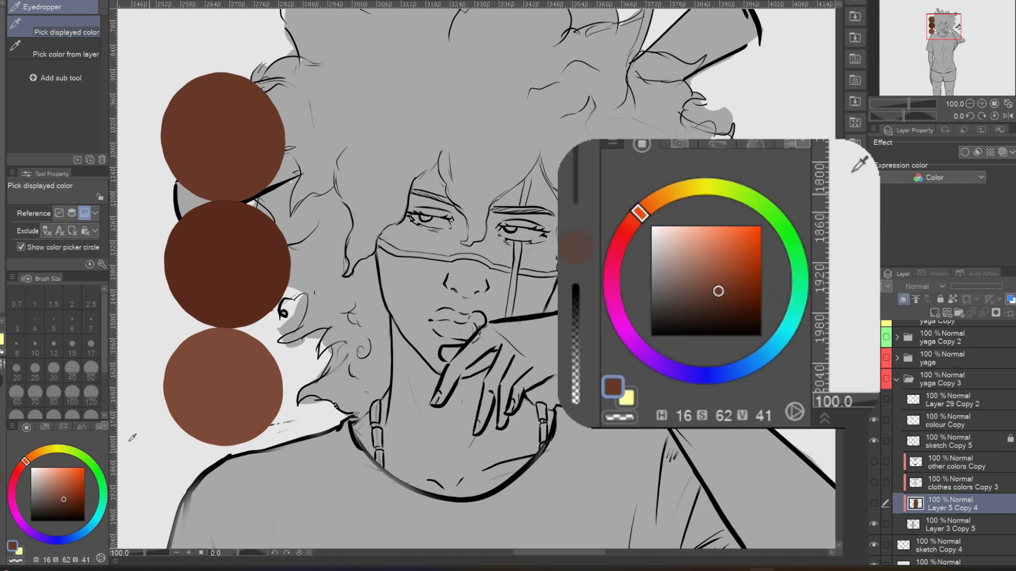
pyautogui.press('Escape')
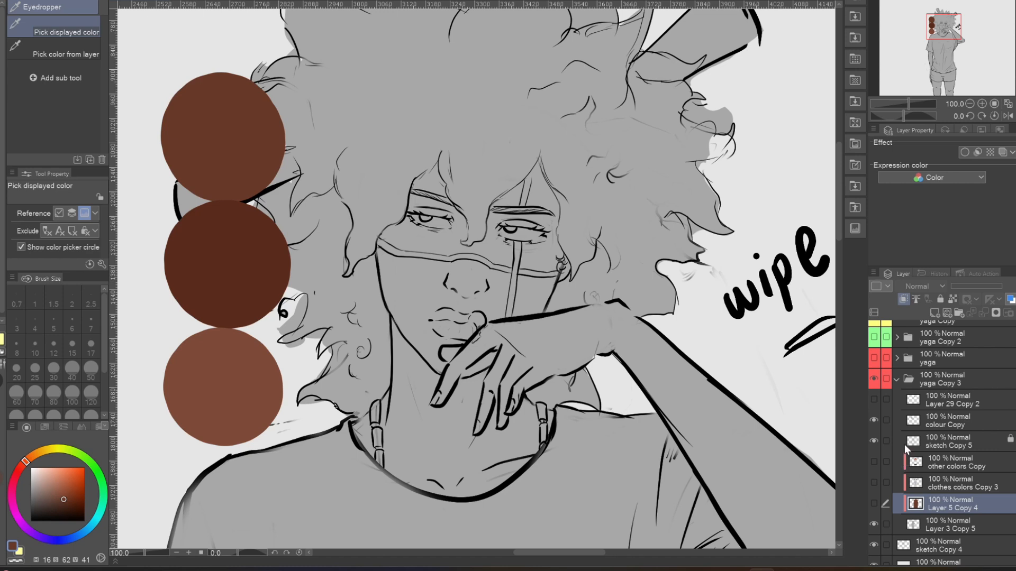
# Step: Show Layer 29 Copy 2 and move its three reddish swatches next to the brown skin swatches
pyautogui.click(873, 400)
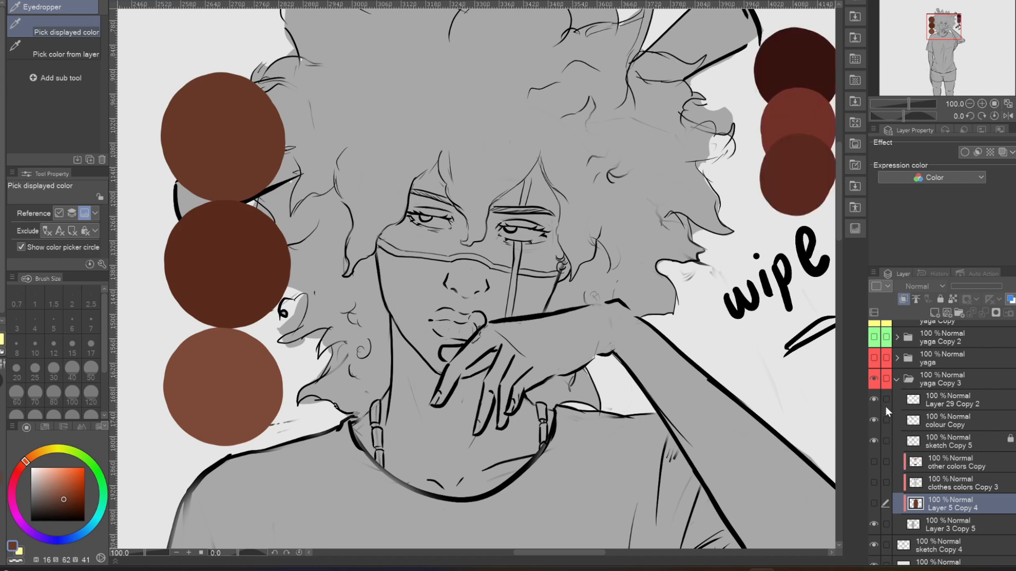
pyautogui.press('k')
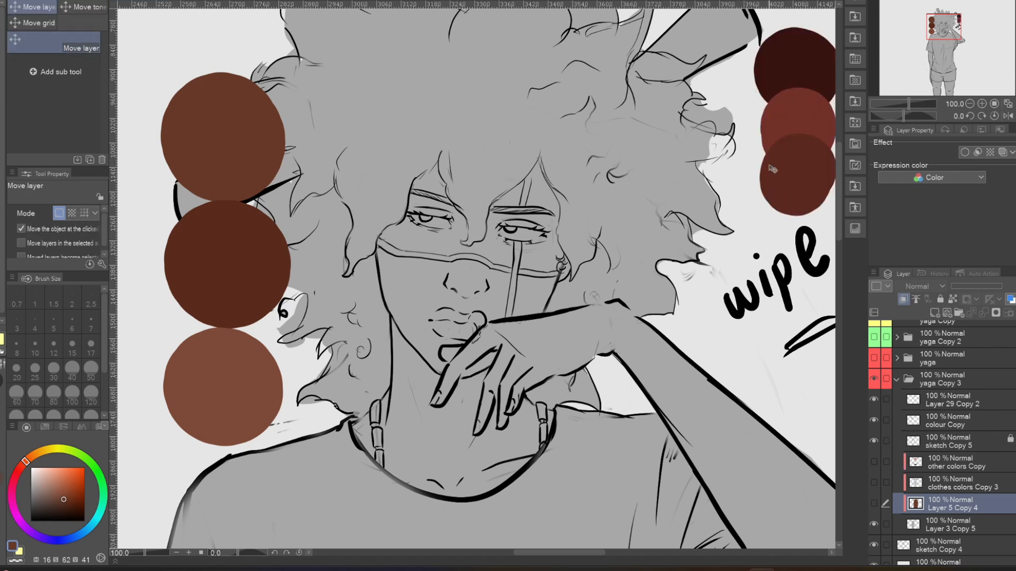
pyautogui.moveTo(798, 156); pyautogui.dragTo(346, 418)
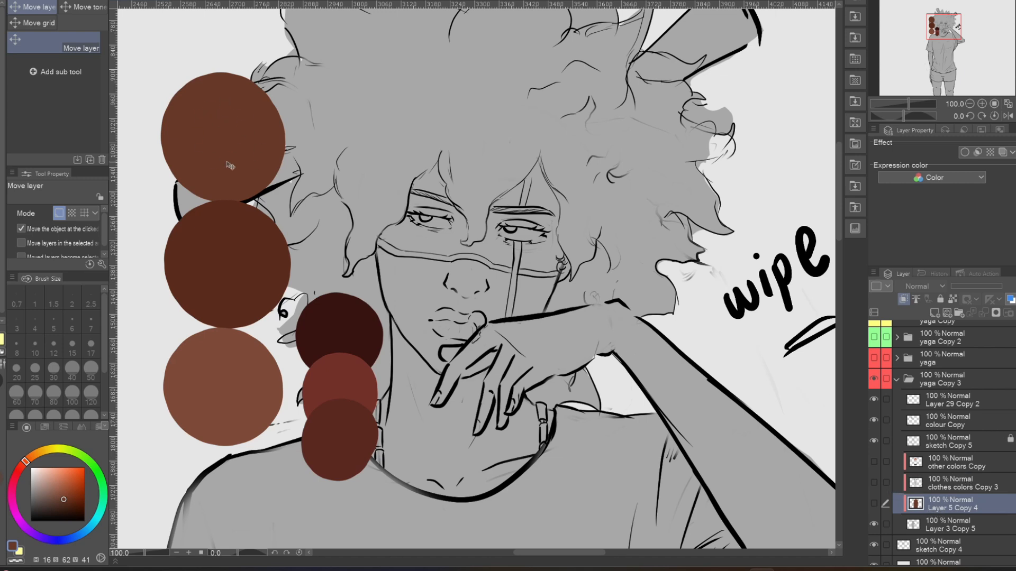
# Step: Show the brown base Layer 5 Copy 4, add a new layer above it, and hide the reddish swatches on Layer 29 Copy 2
pyautogui.click(873, 504)
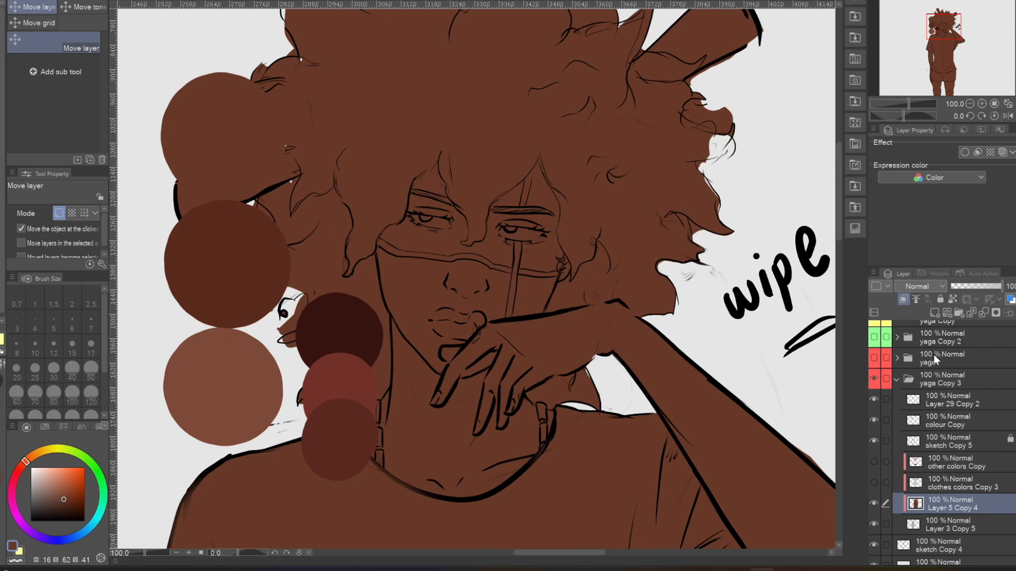
pyautogui.click(934, 312)
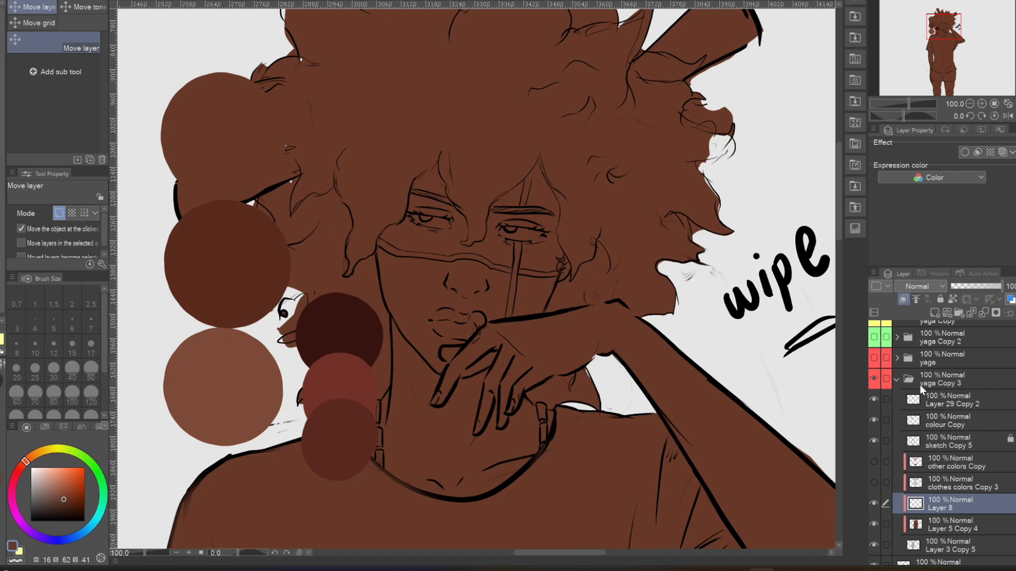
pyautogui.click(874, 399)
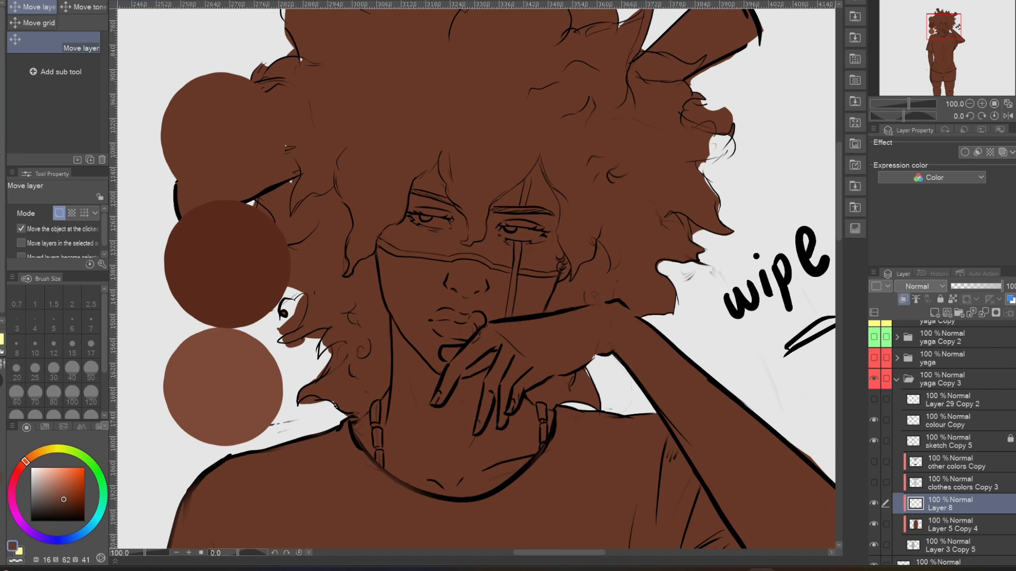
# Step: Sample the darkest brown skin swatch and shade around the eyes and cheeks with the Soft airbrush at size 40
pyautogui.press('i')
pyautogui.click(240, 258)
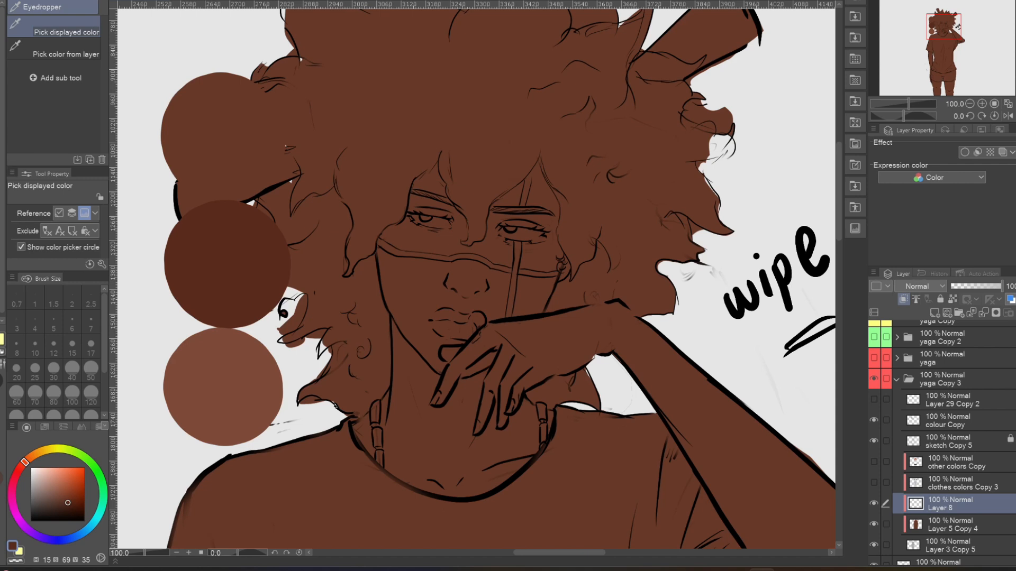
pyautogui.press('b')
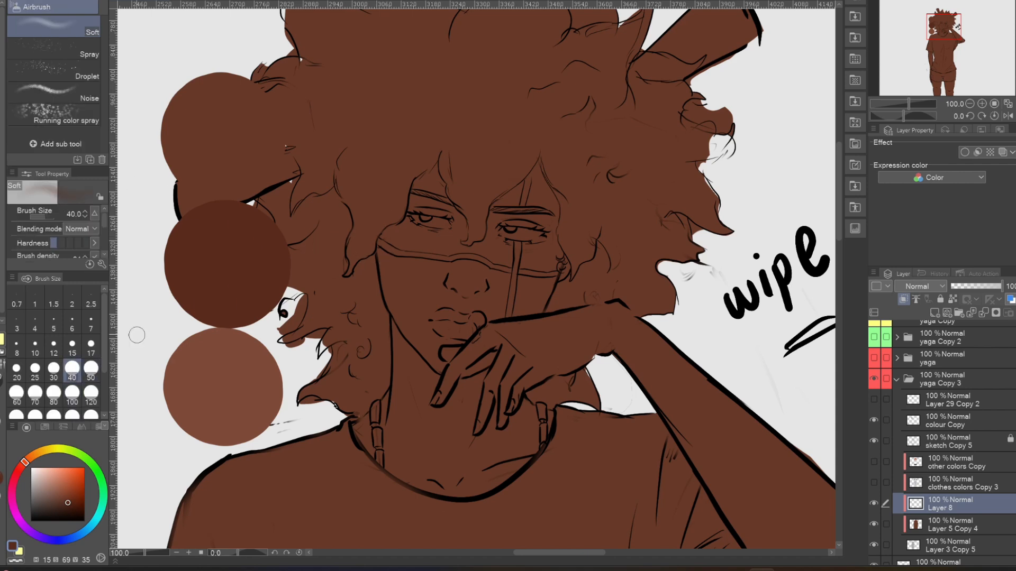
pyautogui.moveTo(404, 267); pyautogui.dragTo(402, 257)
pyautogui.moveTo(522, 253)
pyautogui.mouseDown()
pyautogui.moveTo(547, 237)
pyautogui.moveTo(492, 241)
pyautogui.moveTo(536, 250)
pyautogui.moveTo(496, 240)
pyautogui.moveTo(551, 237)
pyautogui.mouseUp()
pyautogui.moveTo(438, 236)
pyautogui.mouseDown()
pyautogui.moveTo(407, 227)
pyautogui.moveTo(408, 215)
pyautogui.moveTo(440, 237)
pyautogui.moveTo(404, 225)
pyautogui.moveTo(459, 227)
pyautogui.moveTo(409, 216)
pyautogui.mouseUp()
# Step: Shade the raised arm with the Soft airbrush at size 100, then reduce the brush size to 30
pyautogui.click(72, 394)
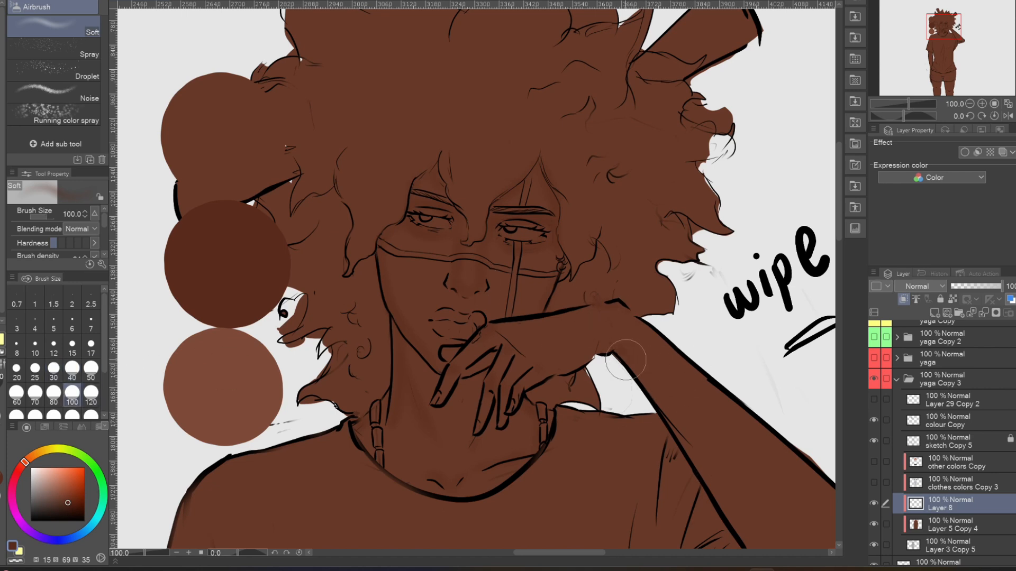
pyautogui.click(34, 394)
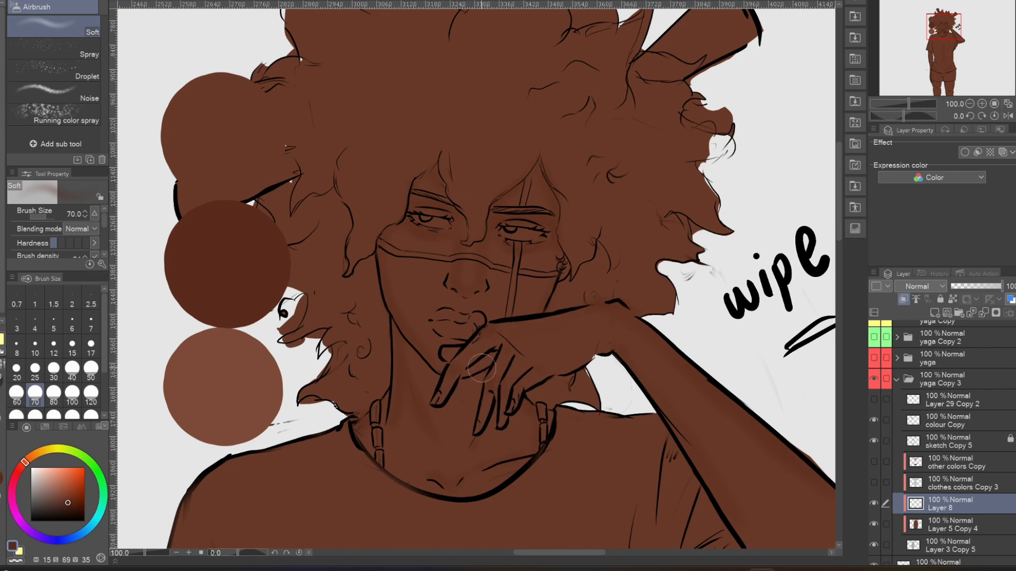
pyautogui.click(72, 345)
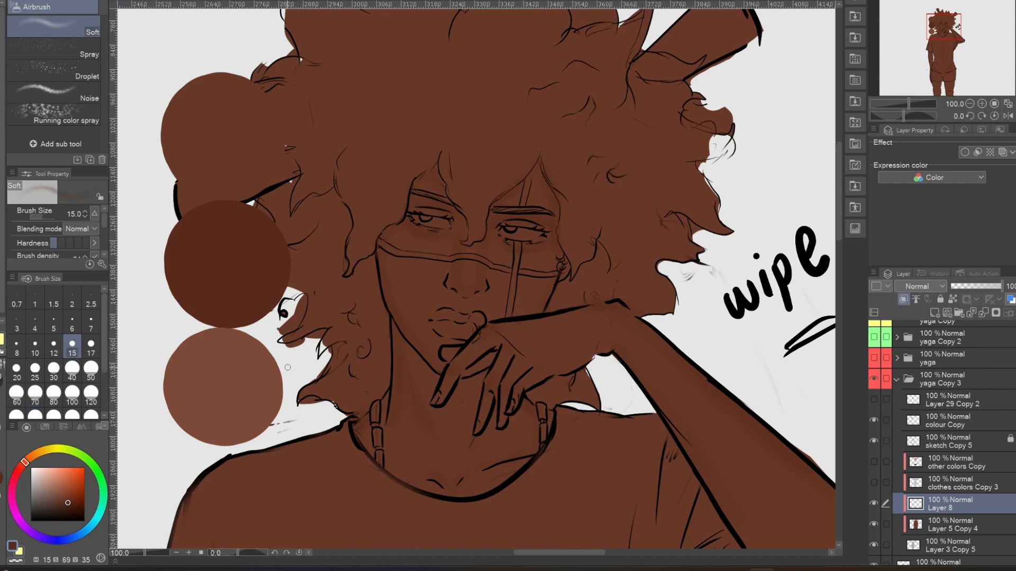
pyautogui.click(53, 368)
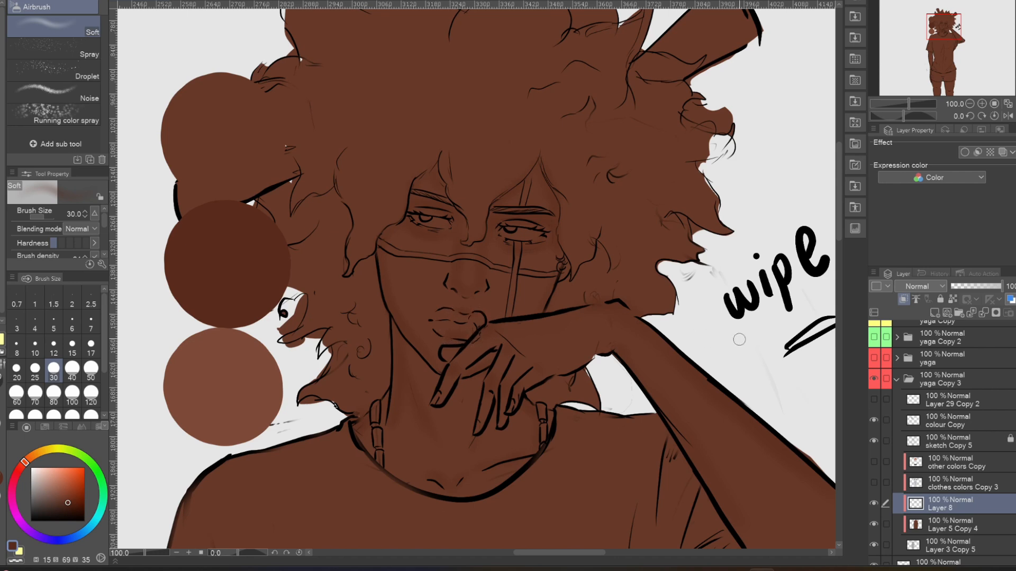
# Step: Toggle the visibility of Layer 8 off and on twice to compare the skin with and without shading
pyautogui.click(874, 503)
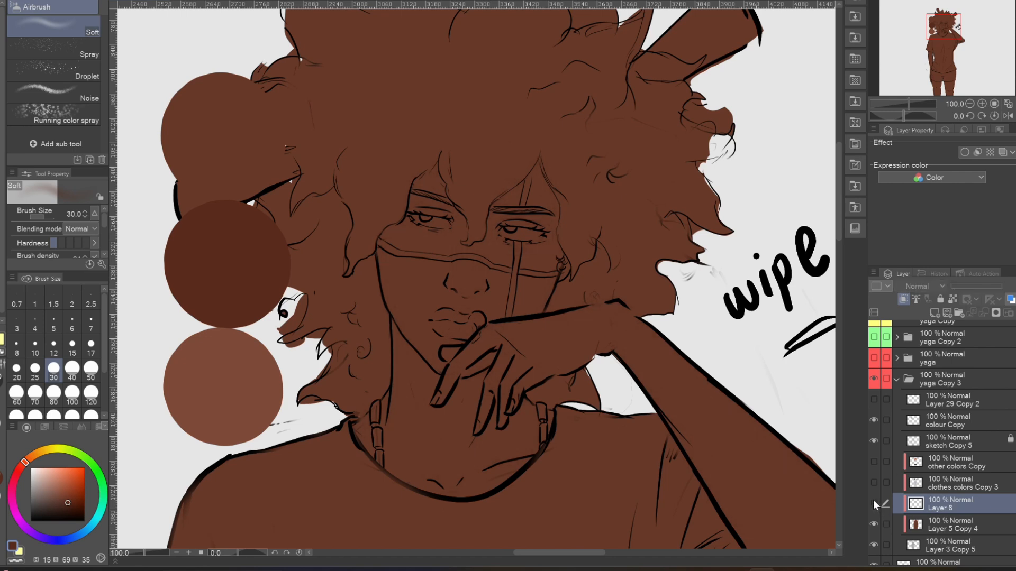
pyautogui.click(872, 500)
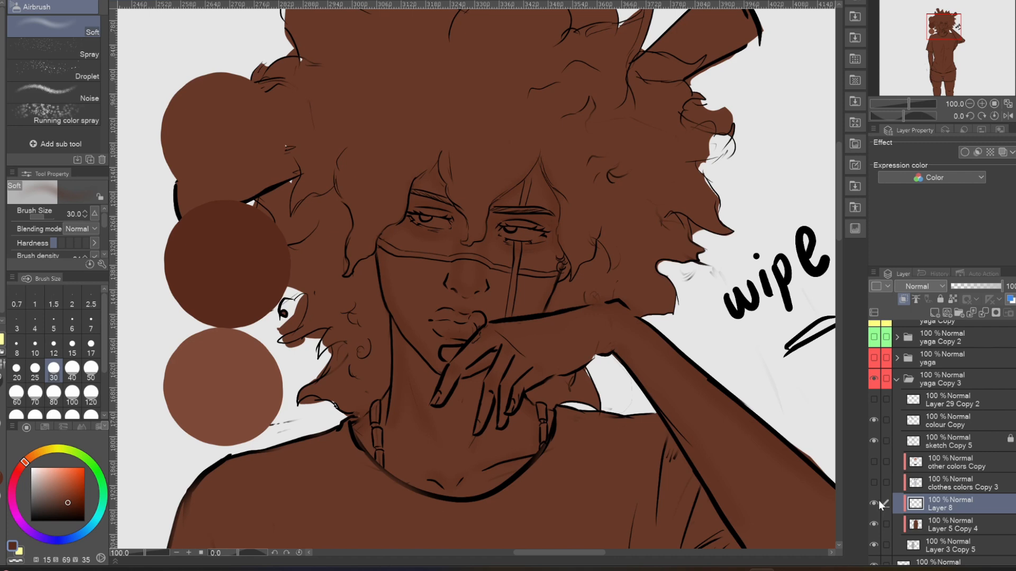
pyautogui.click(875, 502)
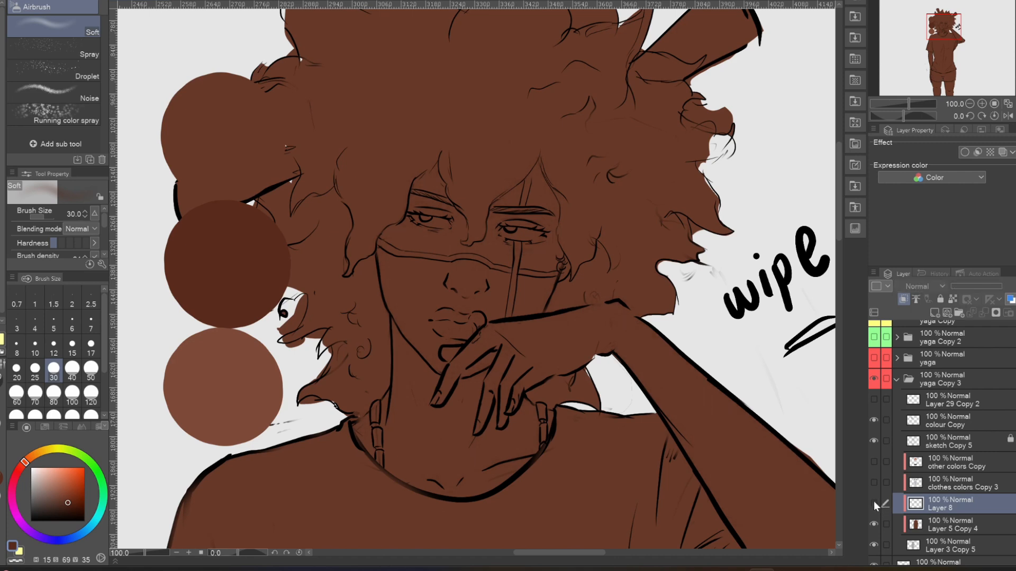
pyautogui.click(872, 502)
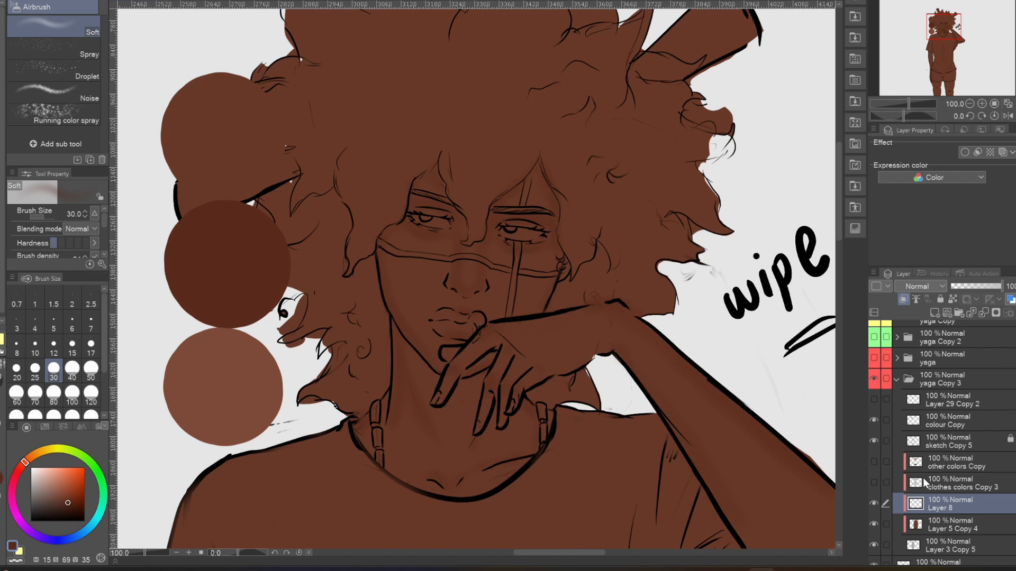
# Step: Show the clothes colors Copy 3 and other colors Copy layers over the shaded skin
pyautogui.click(874, 482)
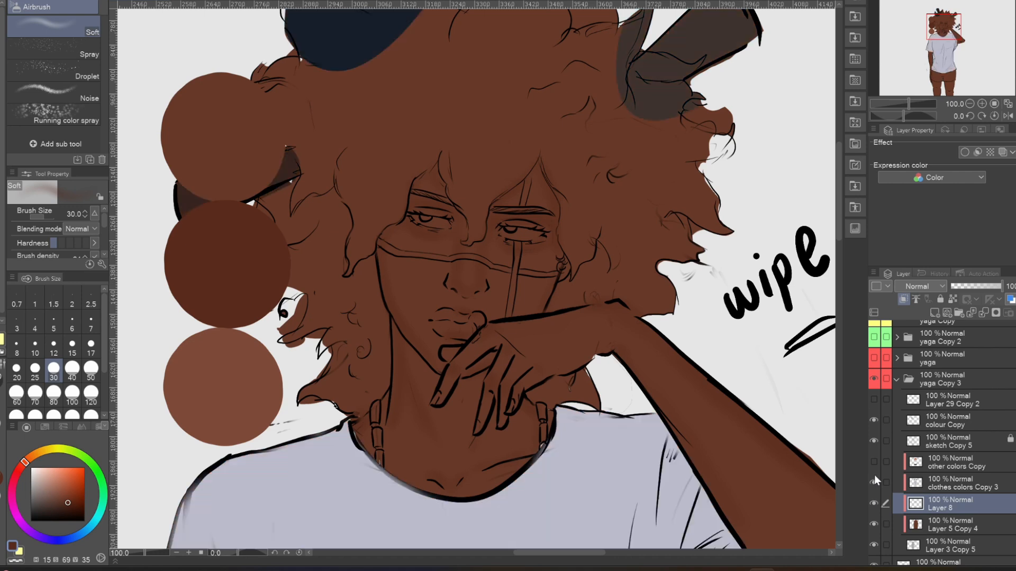
pyautogui.click(874, 462)
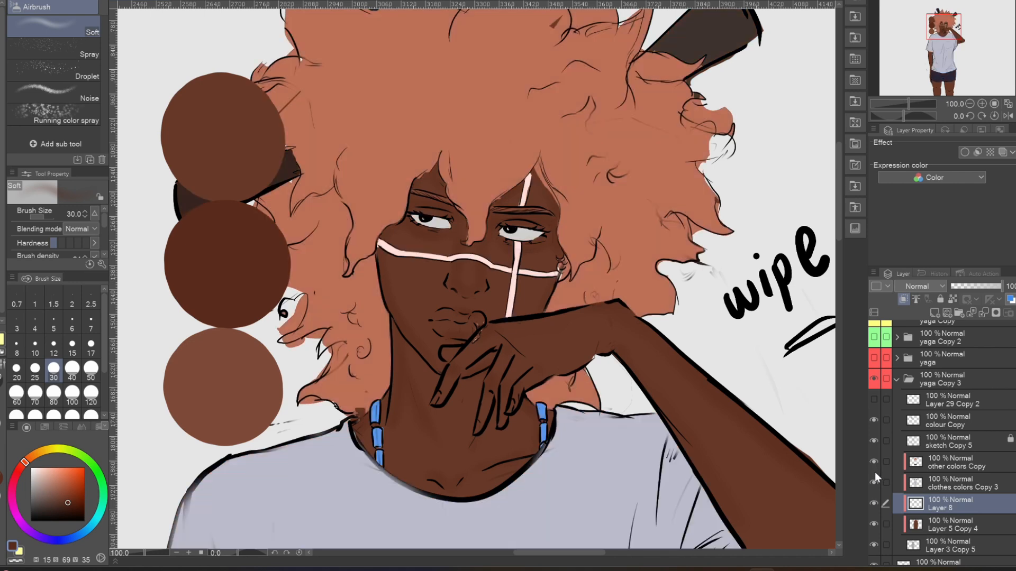
pyautogui.click(874, 503)
# Step: Add another new layer above the skin shading layer and show the reddish swatches on Layer 29 Copy 2
pyautogui.click(935, 313)
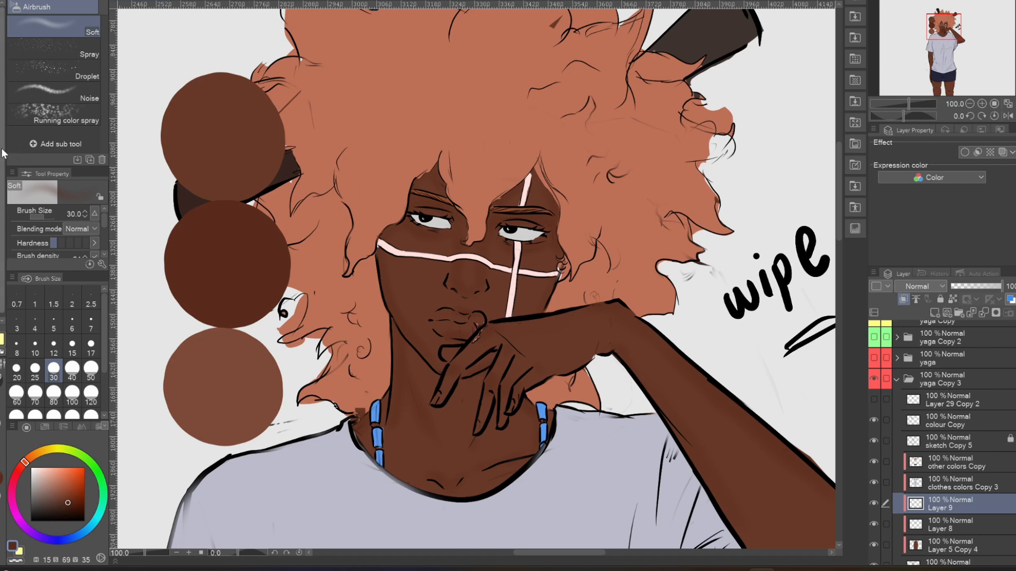
pyautogui.click(874, 400)
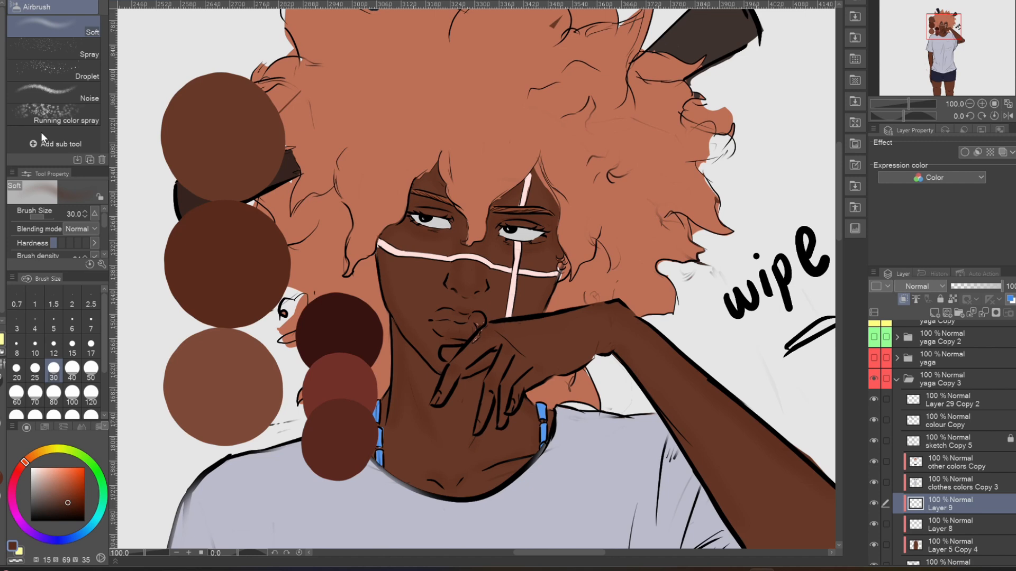
# Step: Fill the upper lip on Layer 9 with the darkest reddish swatch color, using the Mapping pen at size 15
pyautogui.press('i')
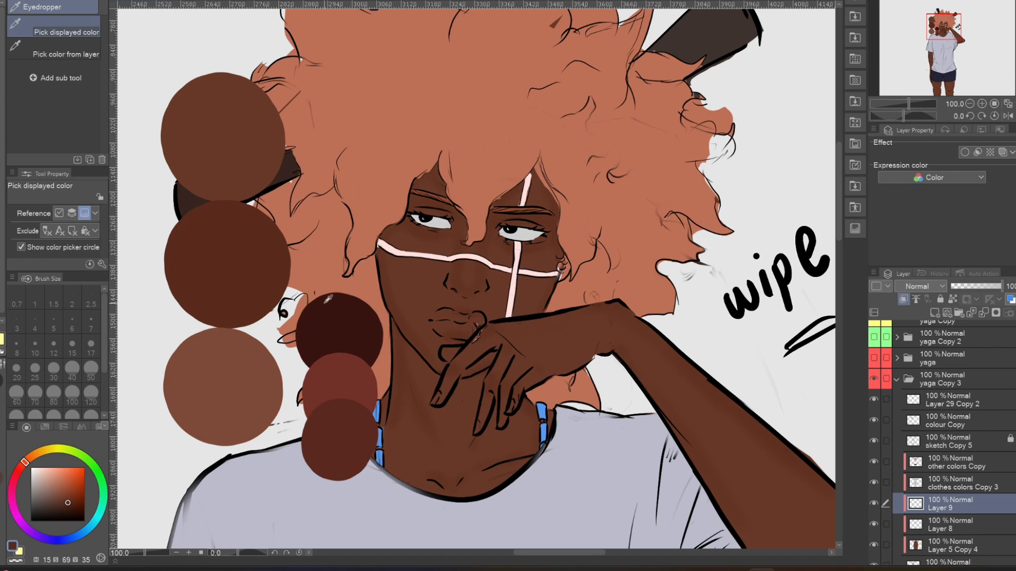
pyautogui.click(333, 320)
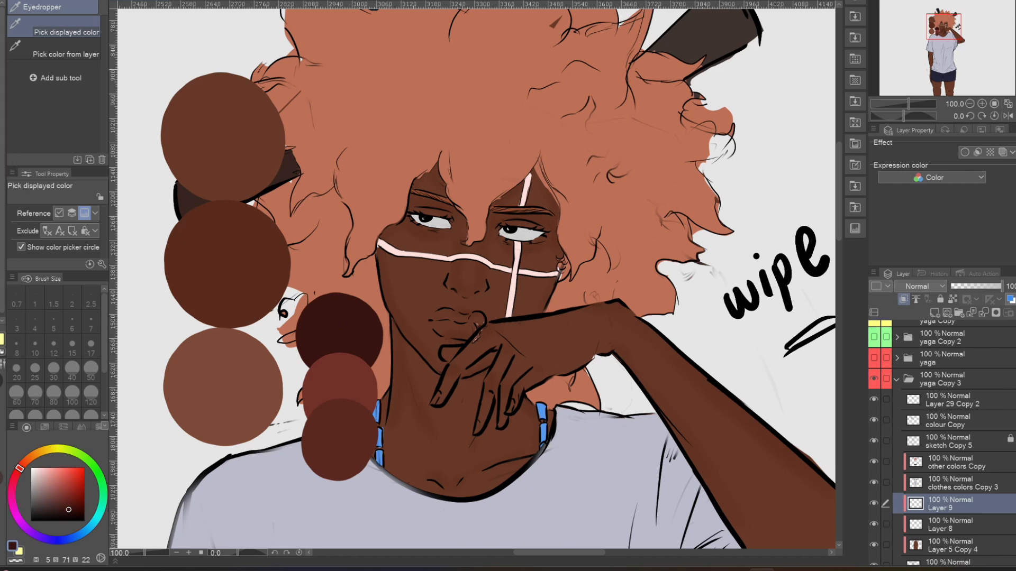
pyautogui.press('p')
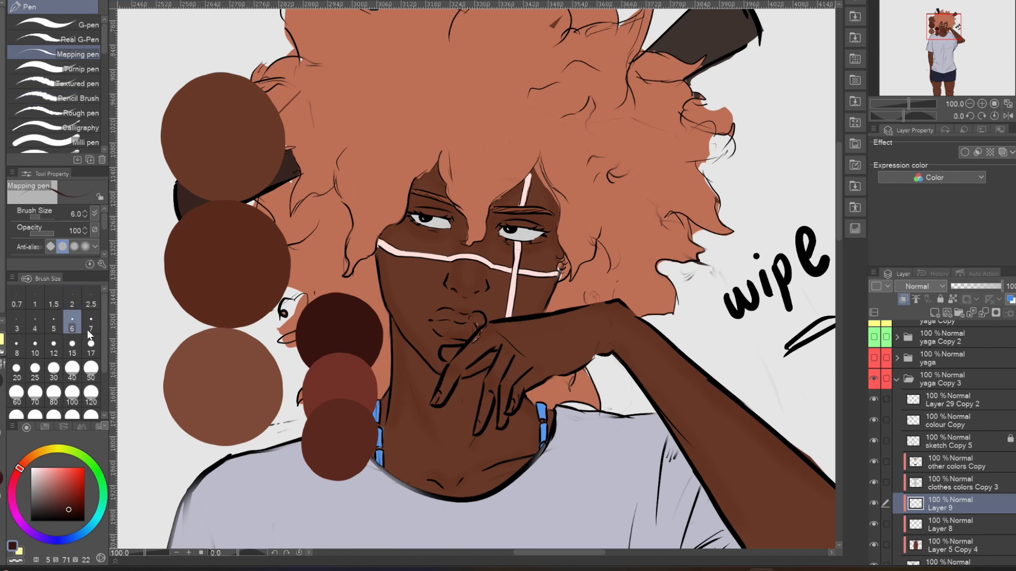
pyautogui.click(35, 369)
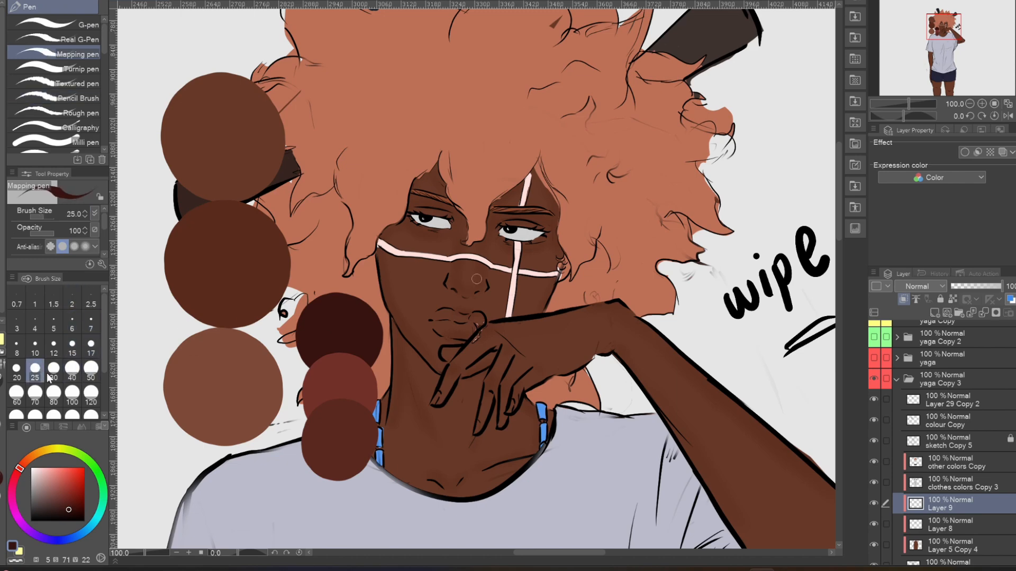
pyautogui.scroll(1, 600, 355)
pyautogui.scroll(1, 334, 270)
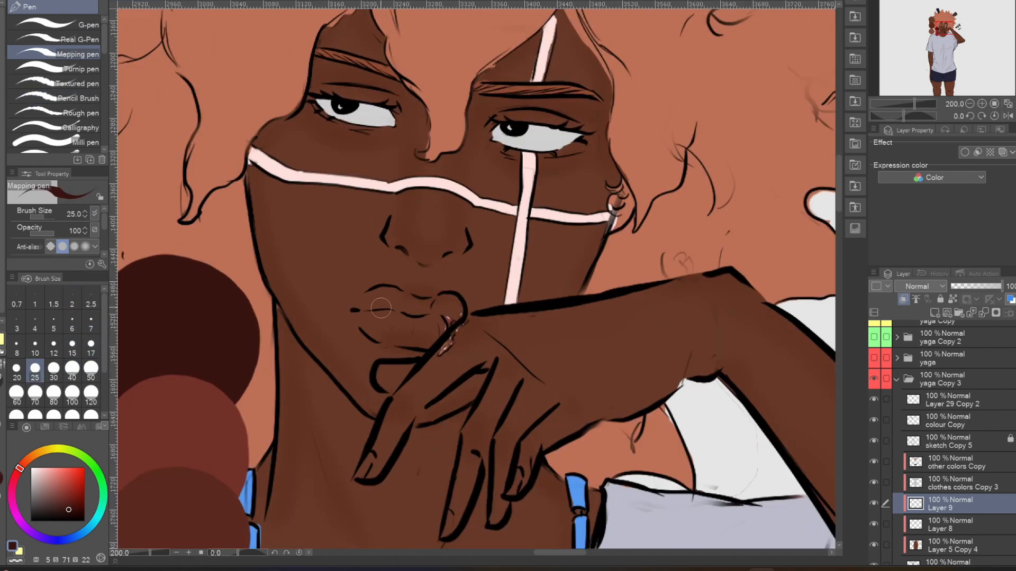
pyautogui.scroll(2, 365, 301)
pyautogui.scroll(-2, 363, 302)
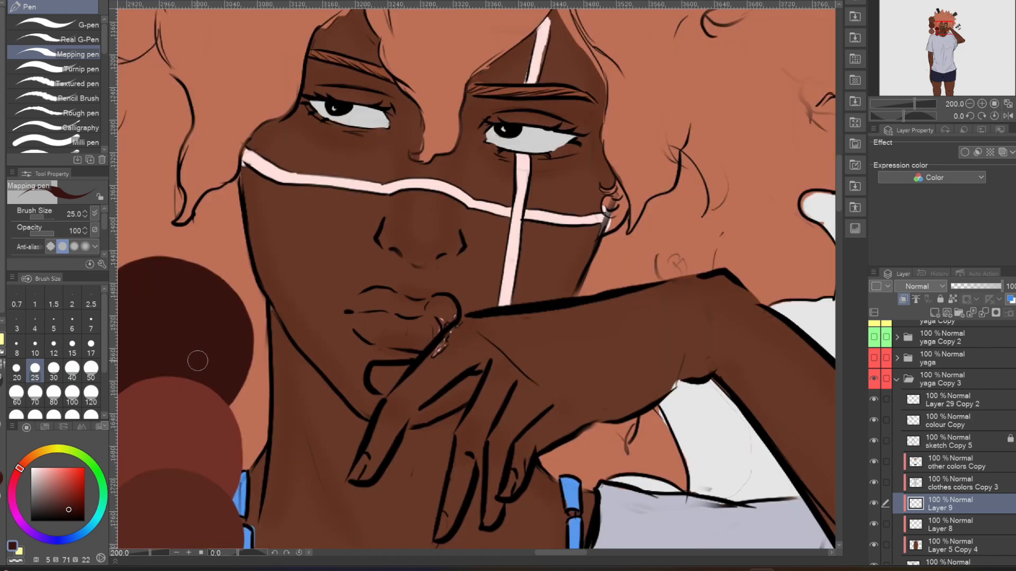
pyautogui.click(72, 345)
pyautogui.moveTo(358, 304)
pyautogui.mouseDown()
pyautogui.moveTo(378, 293)
pyautogui.moveTo(398, 299)
pyautogui.moveTo(366, 289)
pyautogui.moveTo(447, 299)
pyautogui.moveTo(447, 320)
pyautogui.moveTo(387, 304)
pyautogui.moveTo(402, 300)
pyautogui.moveTo(369, 297)
pyautogui.moveTo(356, 304)
pyautogui.moveTo(400, 307)
pyautogui.moveTo(352, 309)
pyautogui.moveTo(445, 308)
pyautogui.moveTo(437, 317)
pyautogui.moveTo(450, 317)
pyautogui.mouseUp()
pyautogui.moveTo(360, 299)
pyautogui.mouseDown()
pyautogui.moveTo(370, 290)
pyautogui.moveTo(357, 303)
pyautogui.mouseUp()
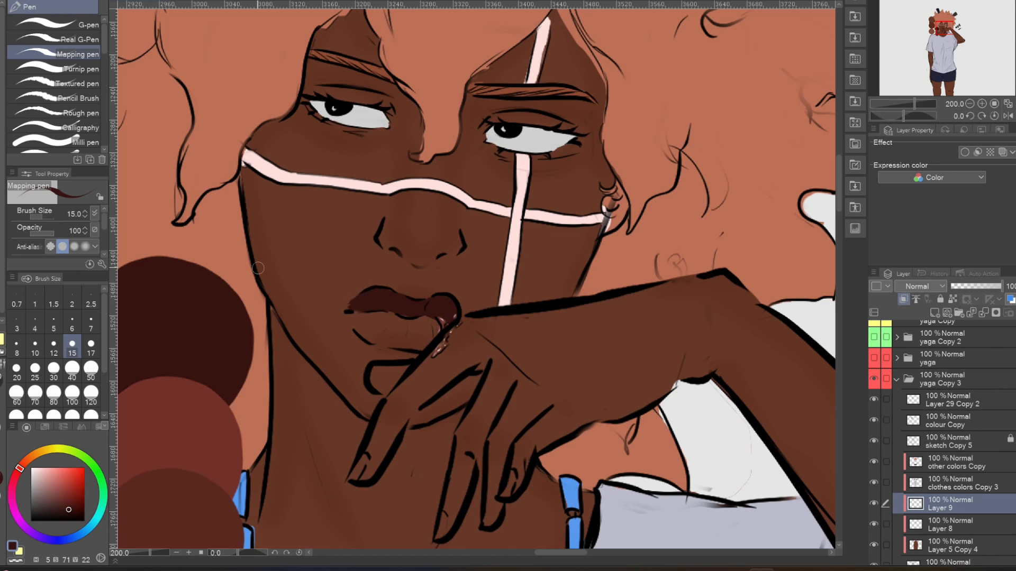
# Step: Soften the edges of the upper lip color with the Blend tool at size 15 and clean up with the Soft eraser
pyautogui.click(1, 244)
pyautogui.press('j')
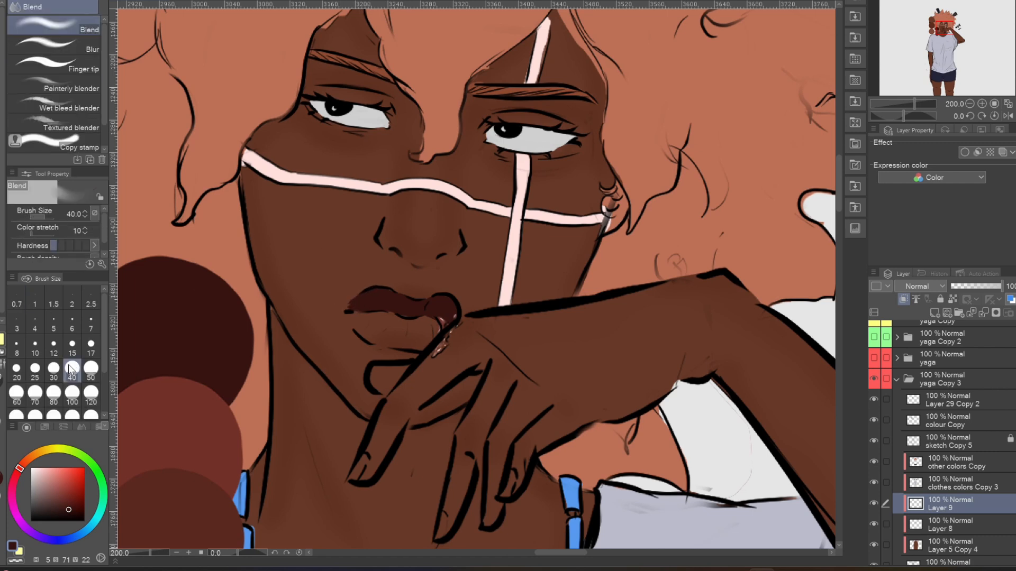
pyautogui.click(72, 346)
pyautogui.moveTo(348, 305)
pyautogui.mouseDown()
pyautogui.moveTo(373, 302)
pyautogui.moveTo(360, 294)
pyautogui.moveTo(368, 302)
pyautogui.mouseUp()
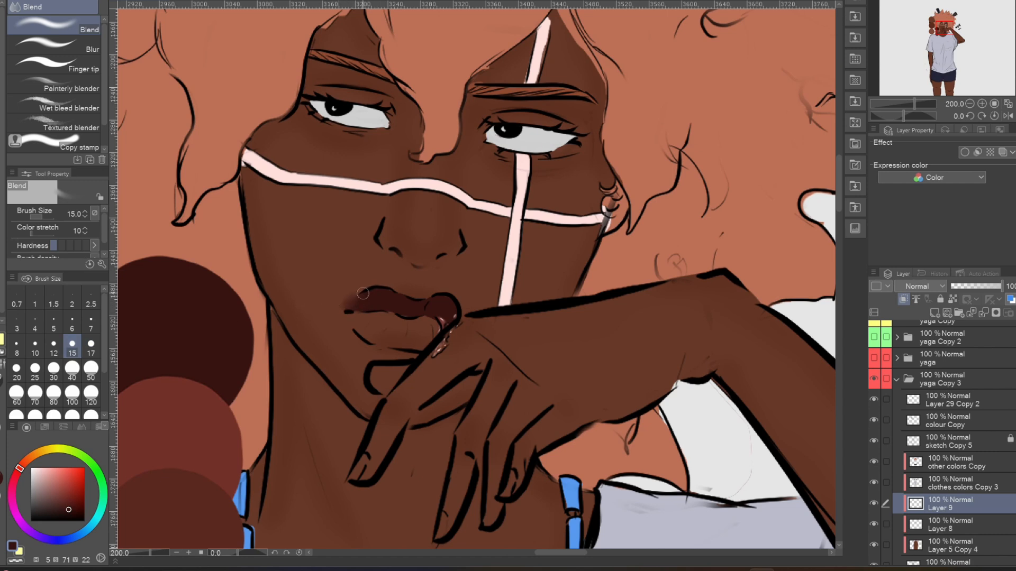
pyautogui.press('e')
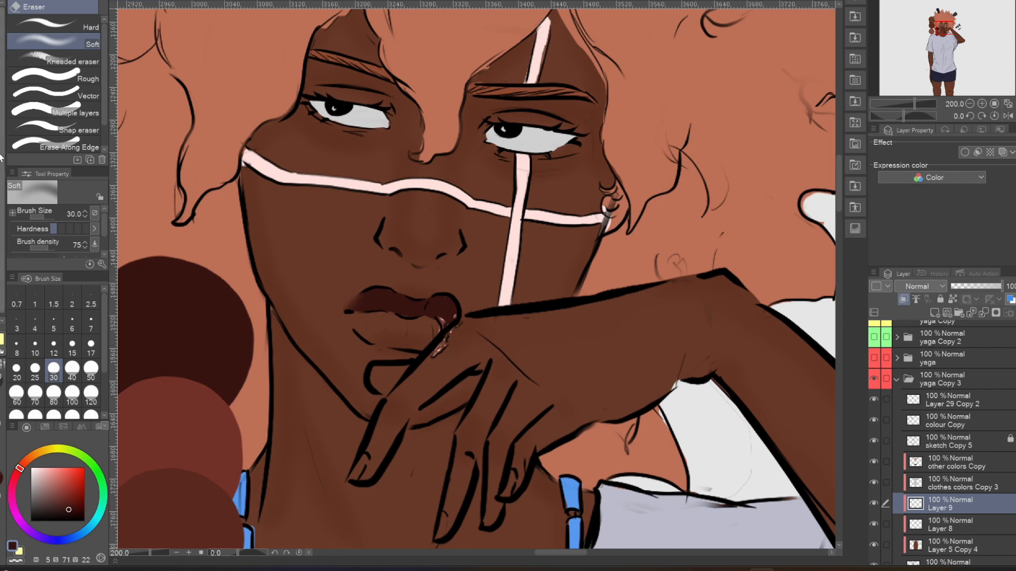
# Step: Shade the edges of the lower lip in the dark reddish color with the Soft airbrush at size 15
pyautogui.press('i')
pyautogui.scroll(-1, 282, 405)
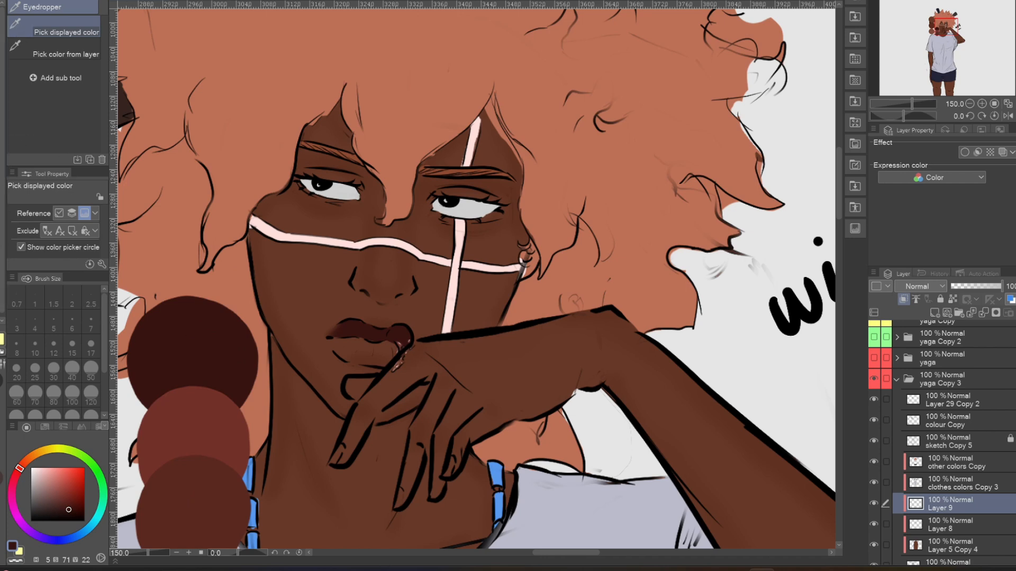
pyautogui.press('b')
pyautogui.click(72, 346)
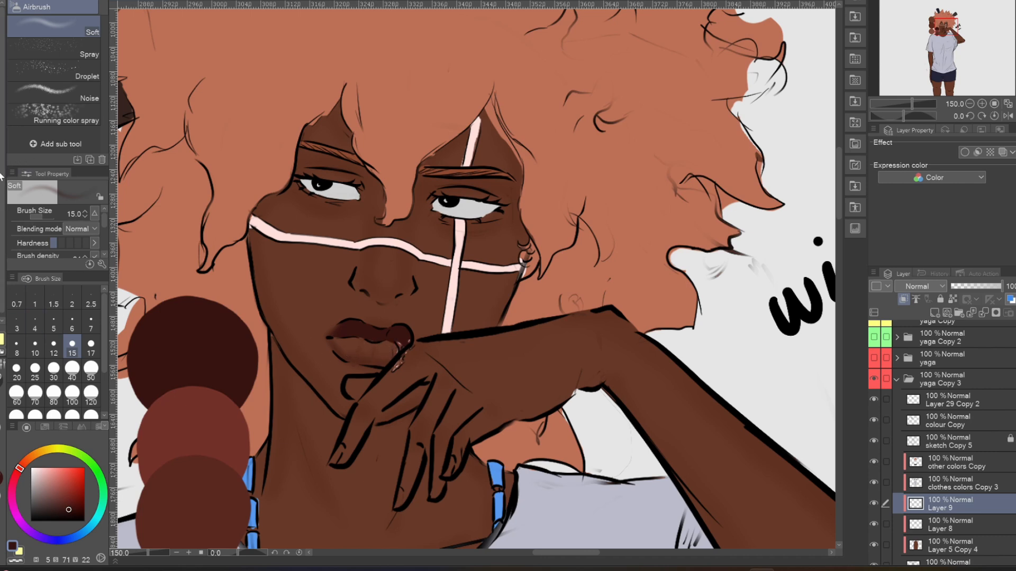
# Step: Sample the lowest reddish swatch and airbrush it across the lower lip
pyautogui.press('i')
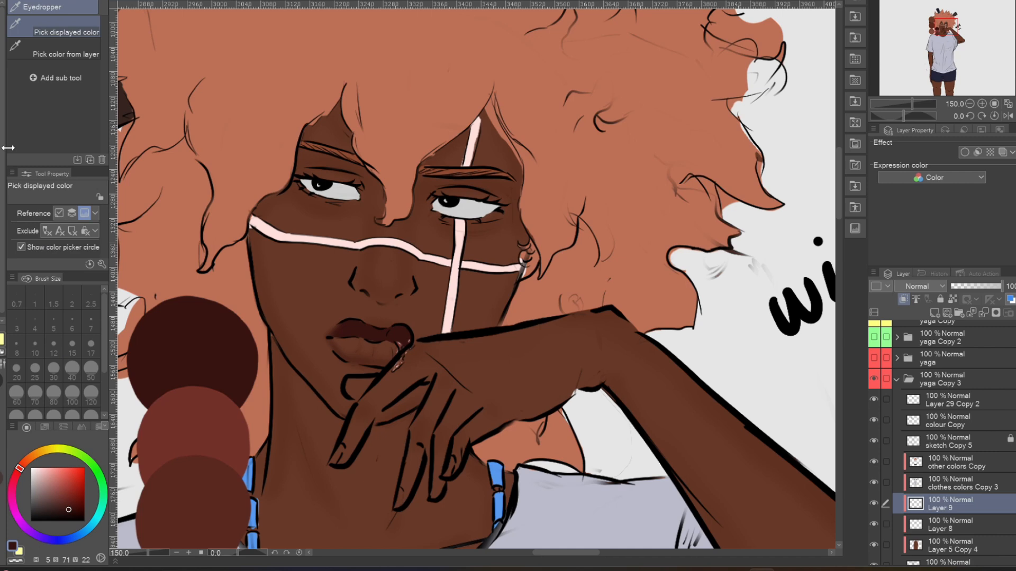
pyautogui.click(192, 491)
pyautogui.press('b')
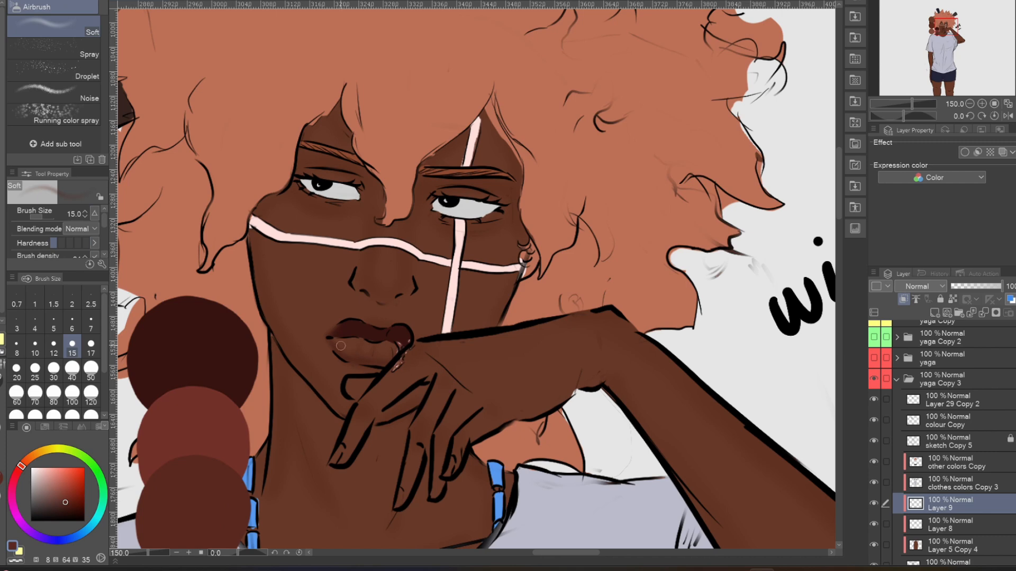
pyautogui.moveTo(364, 351)
pyautogui.mouseDown()
pyautogui.moveTo(353, 353)
pyautogui.moveTo(394, 351)
pyautogui.moveTo(352, 353)
pyautogui.moveTo(342, 341)
pyautogui.moveTo(392, 354)
pyautogui.mouseUp()
# Step: Sample the middle, brighter red swatch and airbrush it onto the center of the lower lip
pyautogui.press('i')
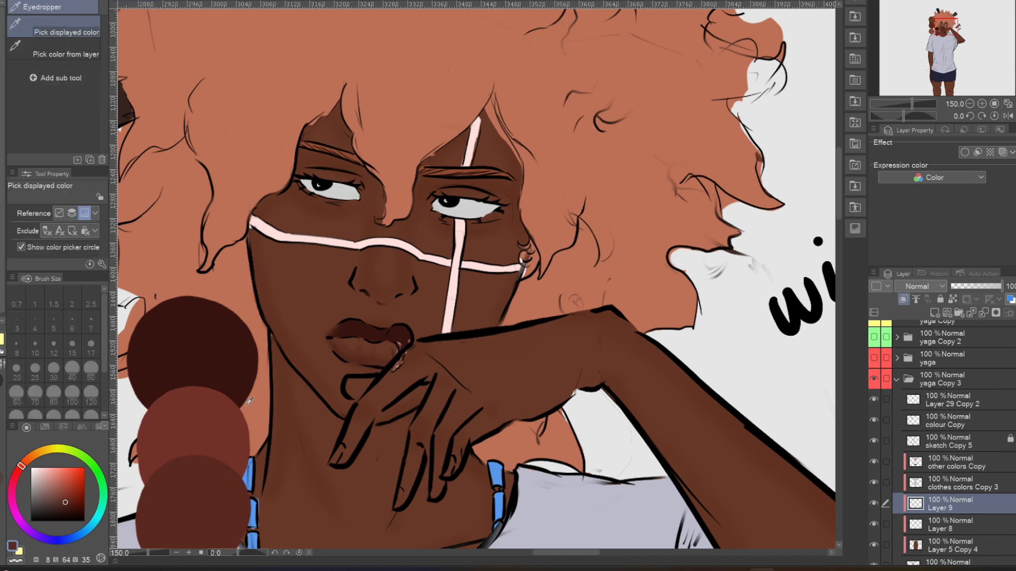
pyautogui.click(204, 419)
pyautogui.press('b')
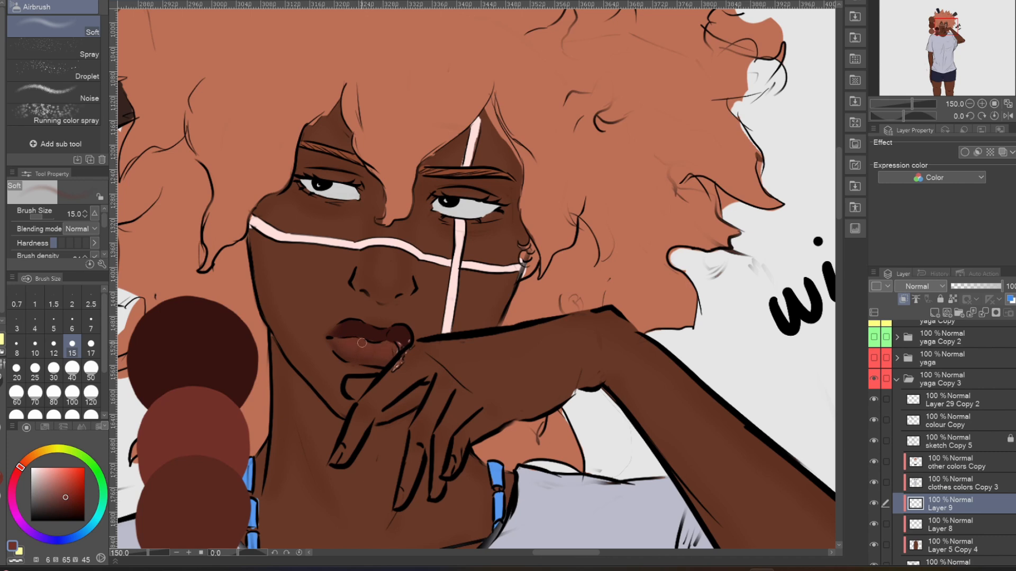
pyautogui.scroll(1, 395, 375)
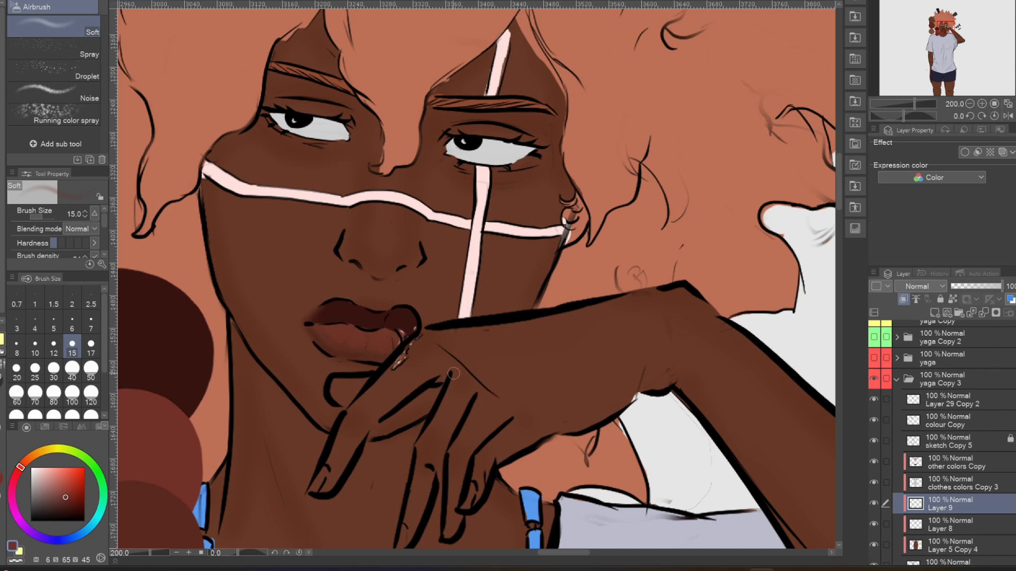
# Step: Toggle the visibility of Layer 9 off and on twice to compare the face with and without lip color
pyautogui.scroll(-1, 389, 336)
pyautogui.scroll(-1, 790, 466)
pyautogui.scroll(1, 790, 467)
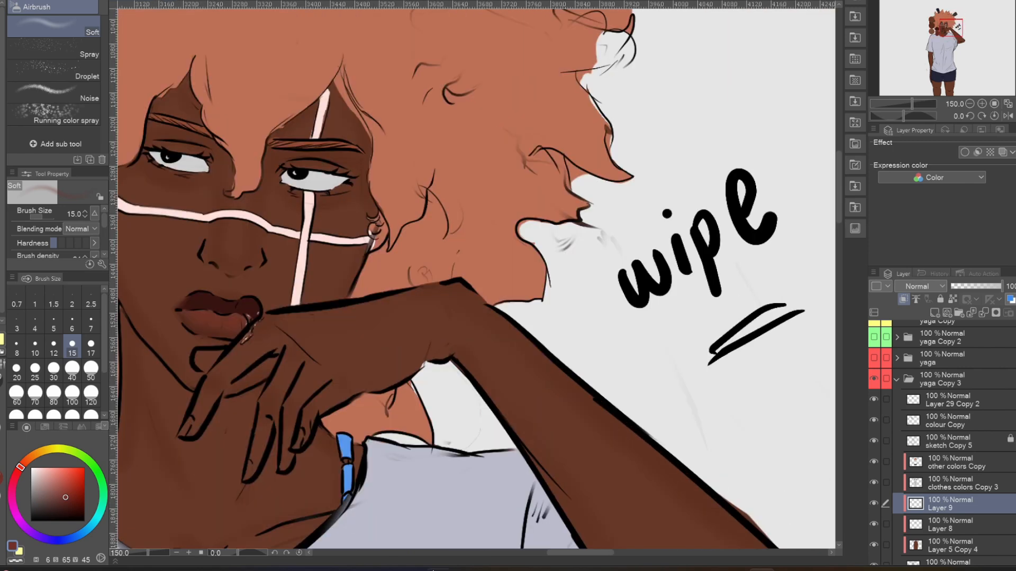
pyautogui.moveTo(570, 551); pyautogui.dragTo(547, 551)
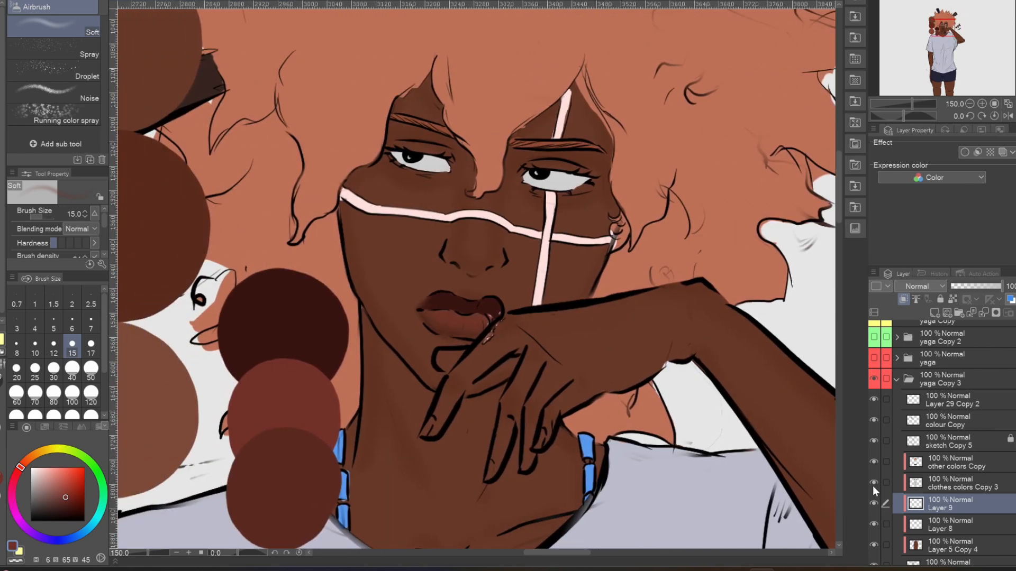
pyautogui.click(873, 504)
pyautogui.click(874, 503)
pyautogui.click(874, 504)
pyautogui.click(874, 503)
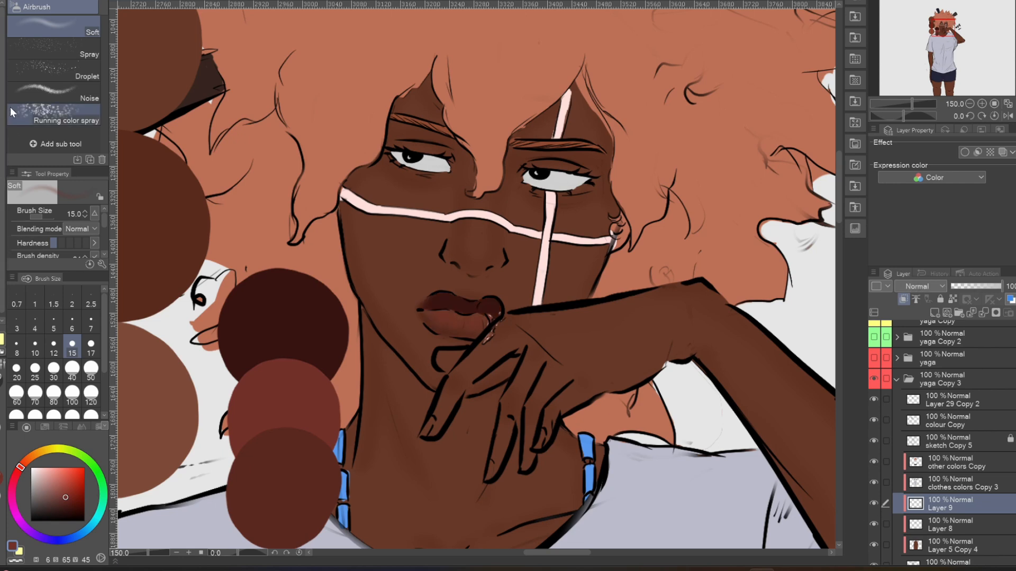
# Step: Sample the darkest reddish swatch, airbrush it onto the lower lip's shadowed edges at size 15, and blend the result
pyautogui.press('i')
pyautogui.click(294, 316)
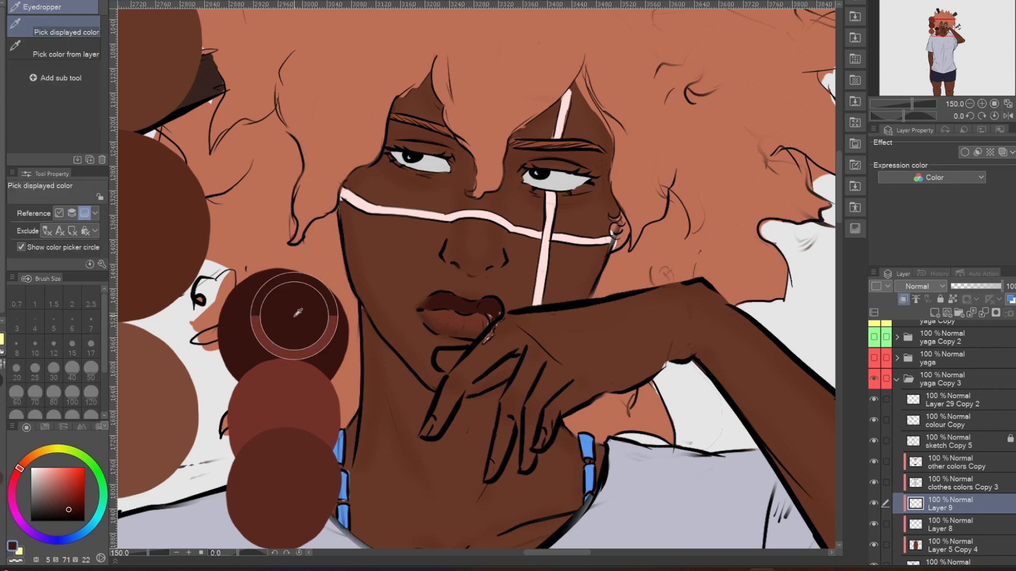
pyautogui.press('b')
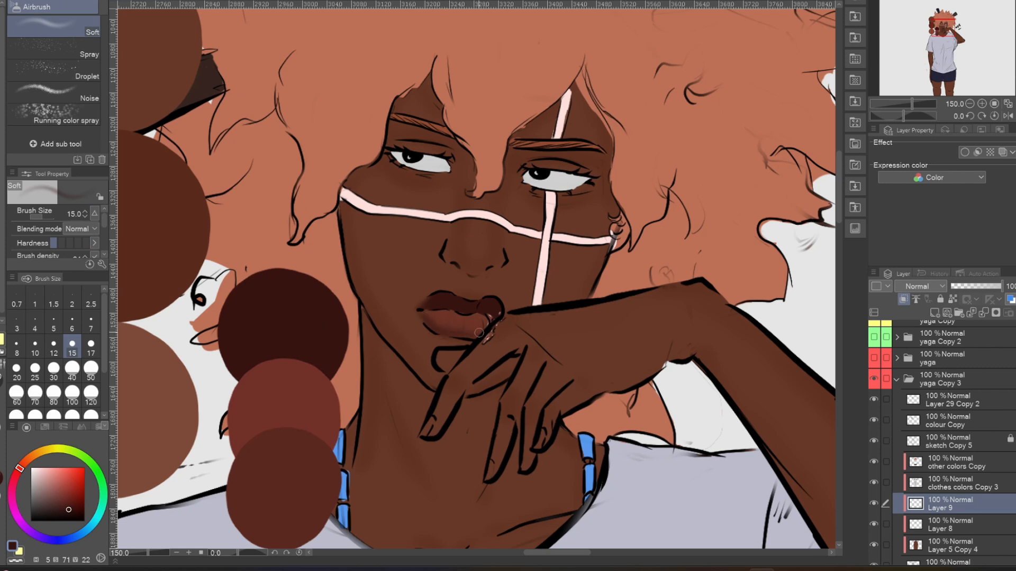
pyautogui.press('j')
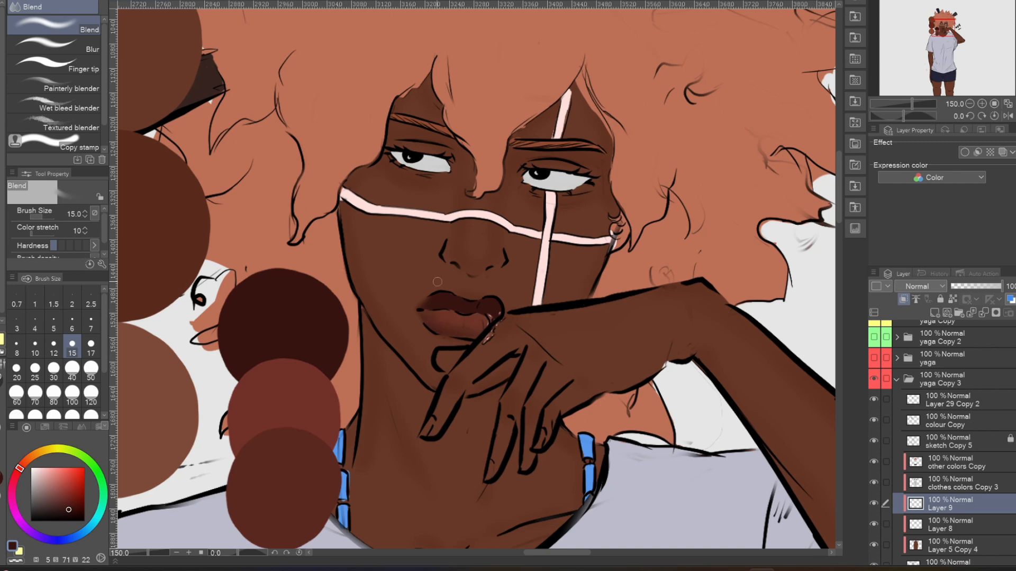
pyautogui.press('p')
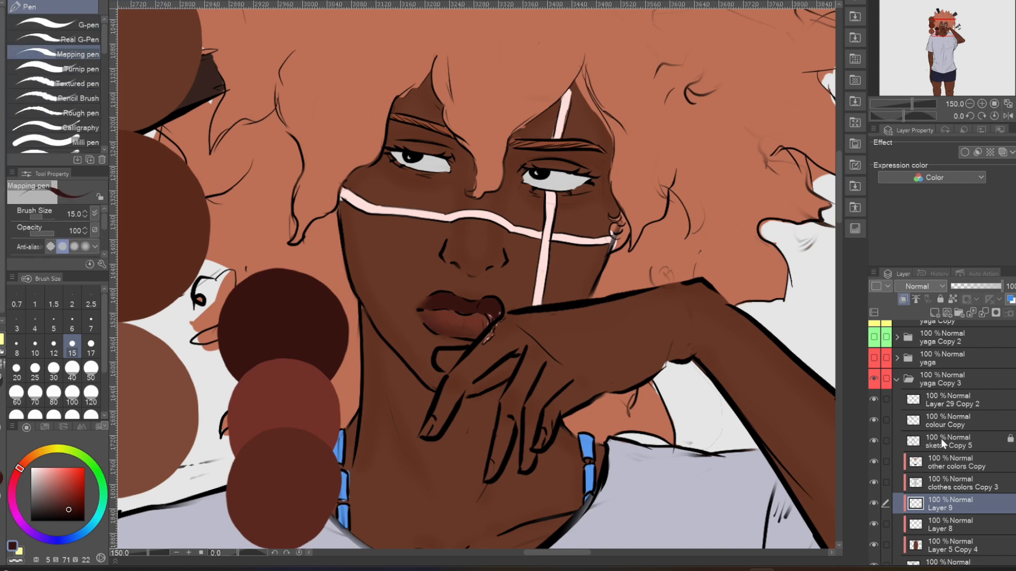
# Step: Hide and show Layer 8 and Layer 9 together twice to compare the bare skin with the shaded skin and lips
pyautogui.scroll(-2, 571, 349)
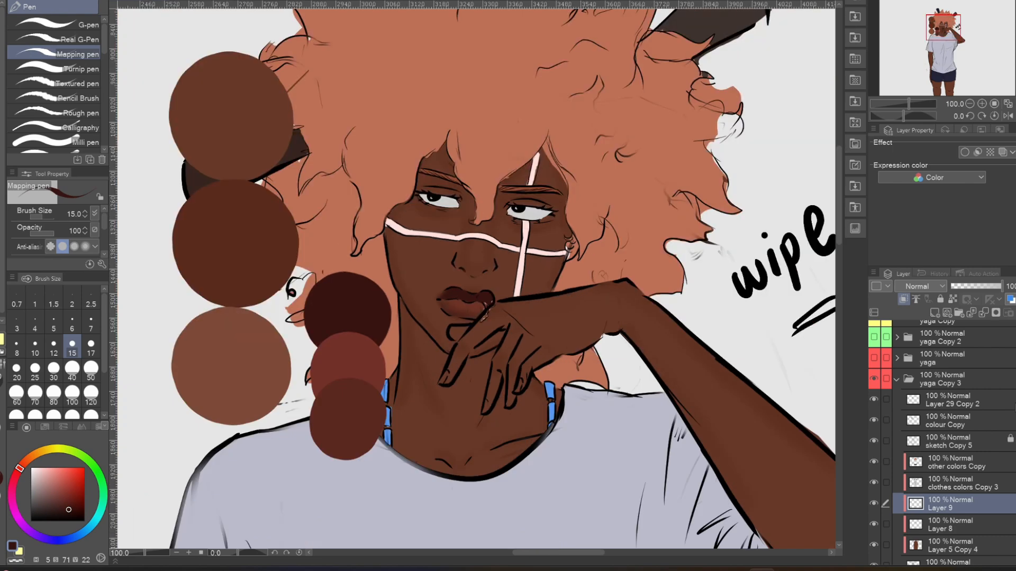
pyautogui.scroll(2, 498, 275)
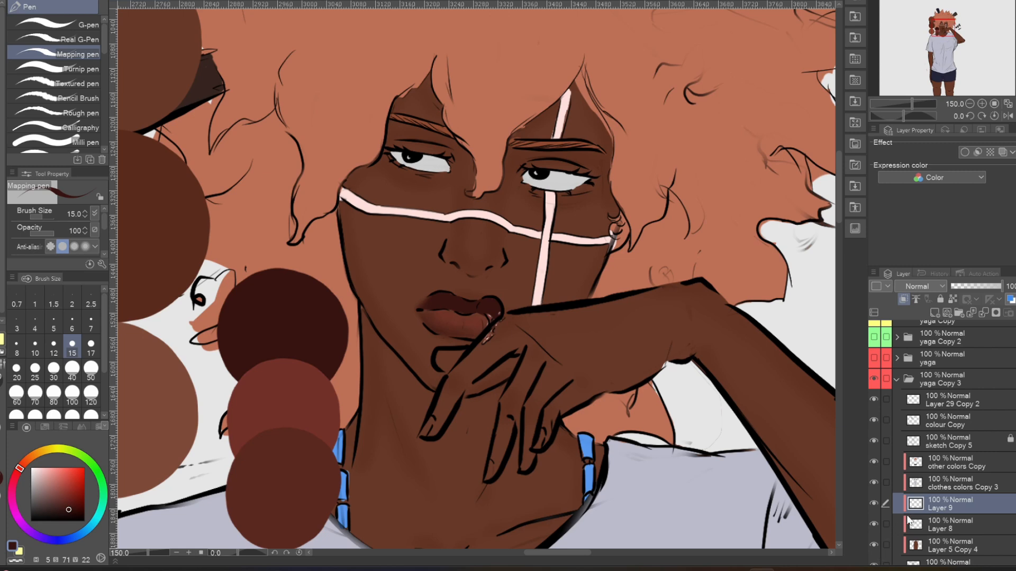
pyautogui.click(931, 528)
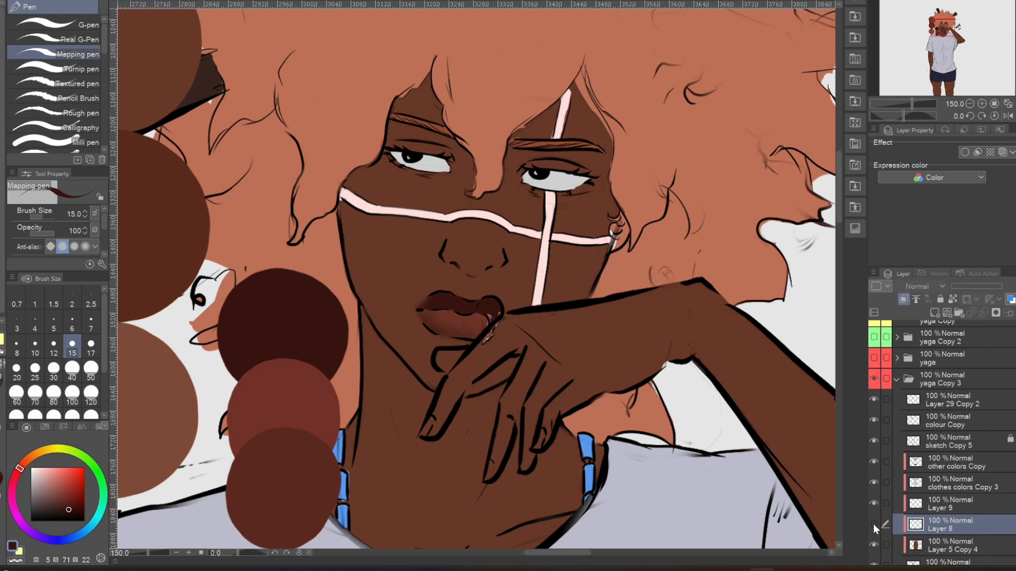
pyautogui.click(872, 509)
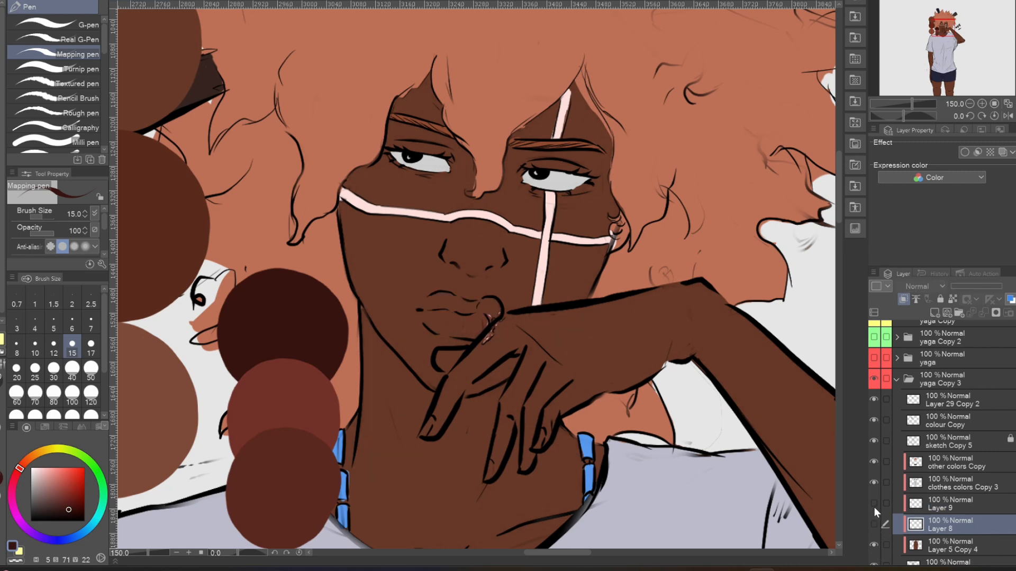
pyautogui.moveTo(874, 506); pyautogui.dragTo(875, 522)
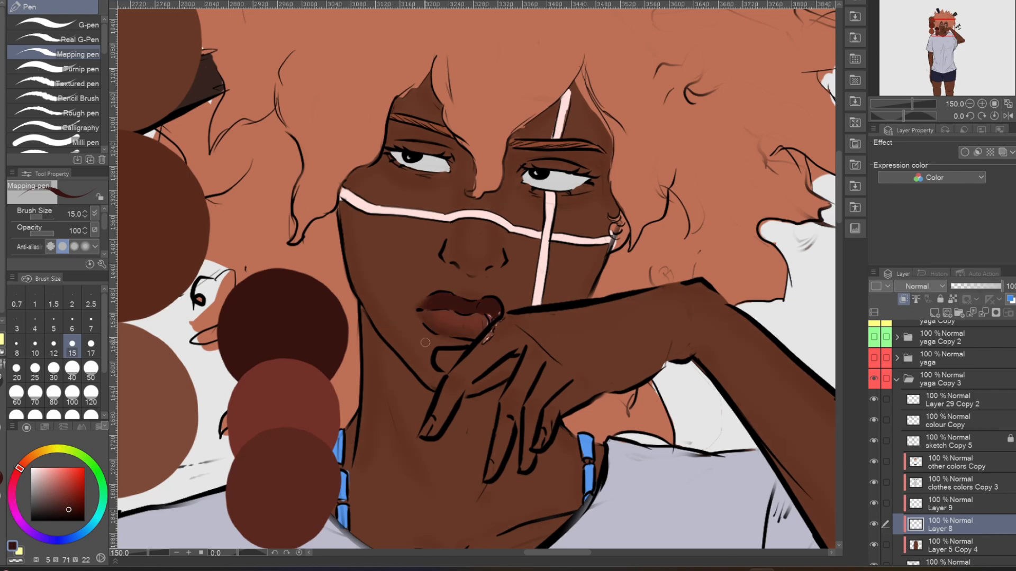
pyautogui.scroll(-2, 133, 289)
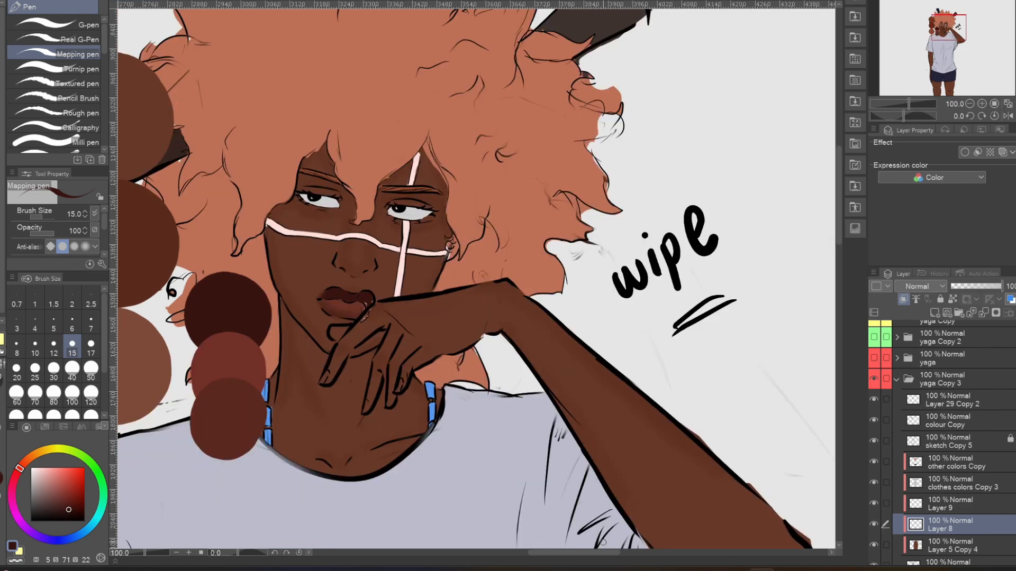
pyautogui.moveTo(574, 555); pyautogui.dragTo(563, 554)
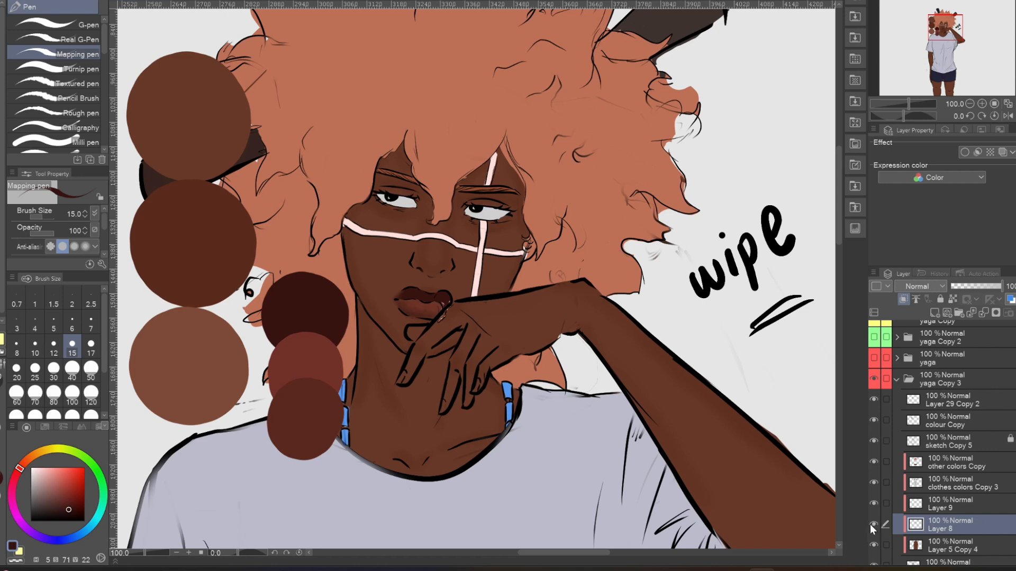
pyautogui.click(873, 524)
pyautogui.click(873, 504)
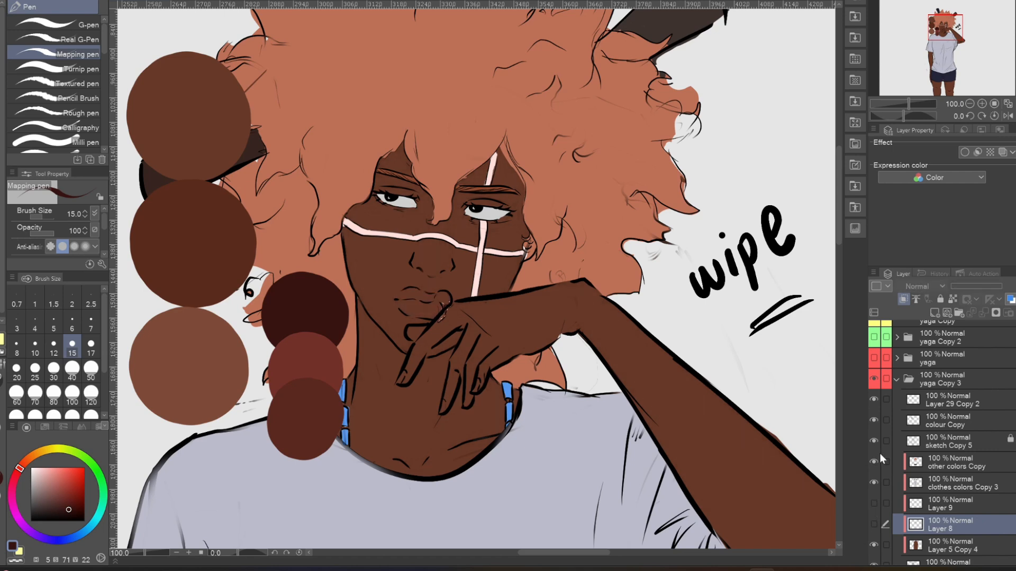
pyautogui.click(874, 503)
pyautogui.click(874, 523)
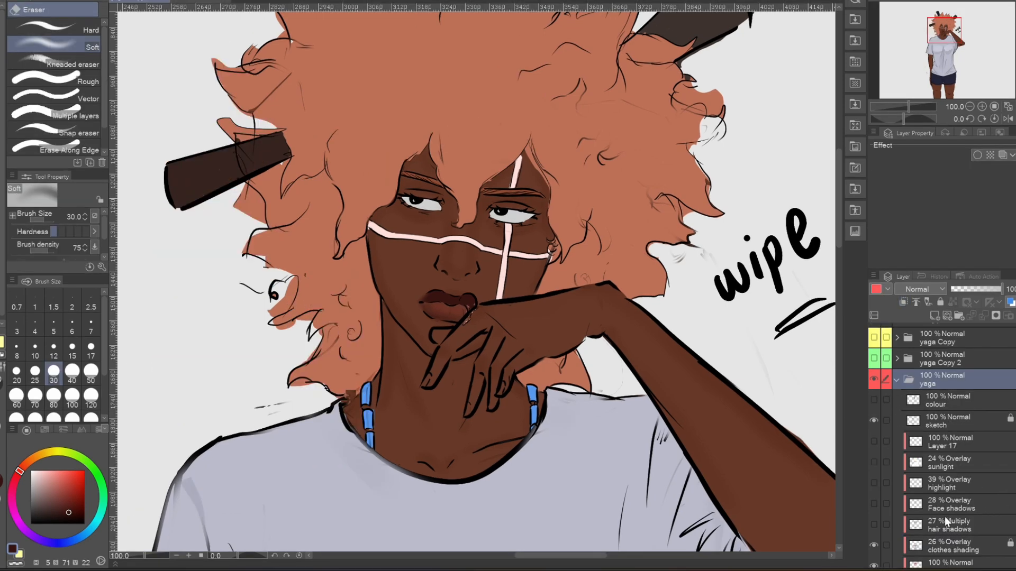
# Step: Show the layers from hair shadows up to Layer 17 in the yaga folder and select the sketch layer
pyautogui.moveTo(872, 524); pyautogui.dragTo(873, 439)
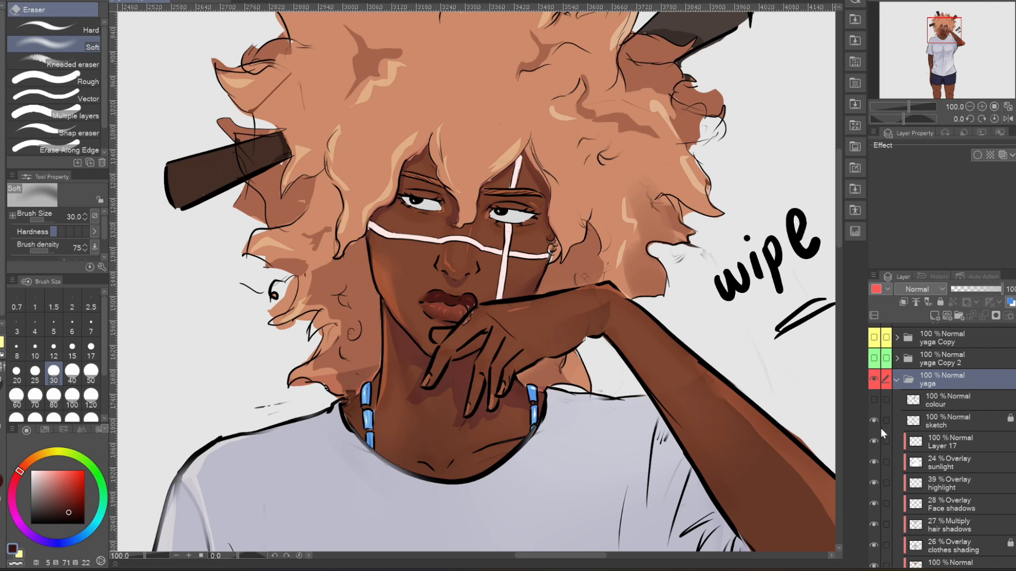
pyautogui.click(950, 426)
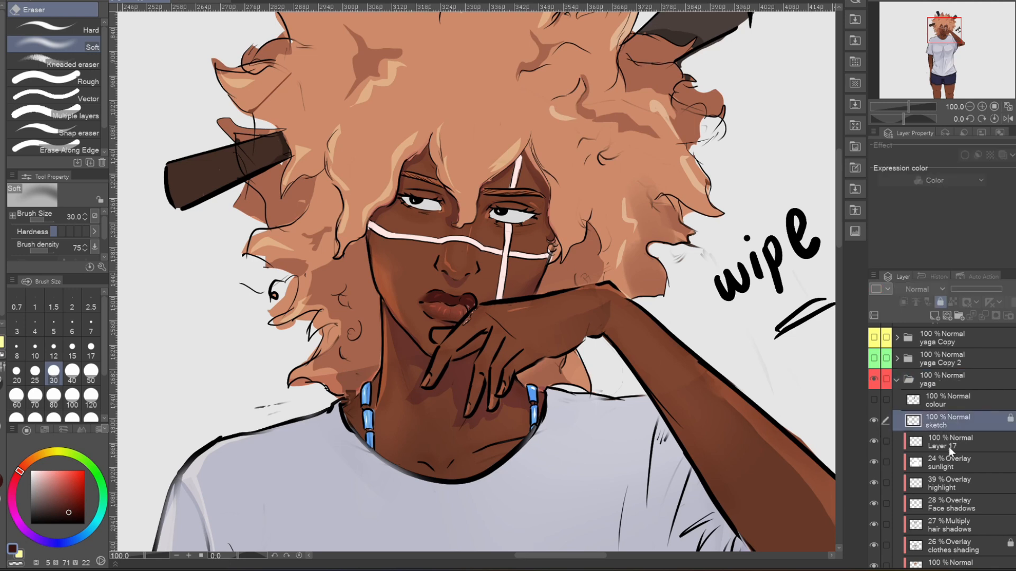
# Step: Select the sunlight layer and toggle its visibility off and on twice to compare the image with and without it
pyautogui.click(948, 446)
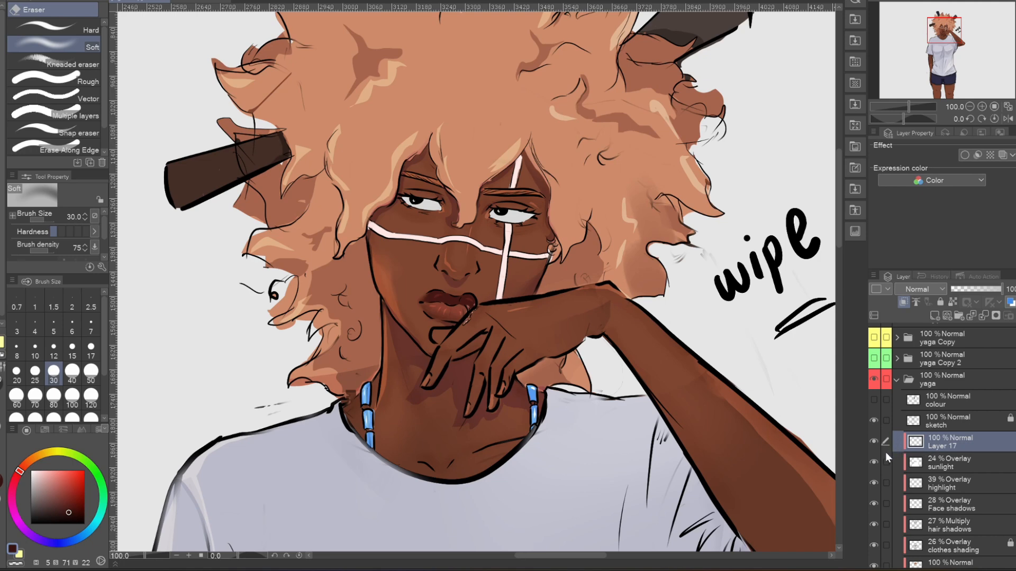
pyautogui.click(933, 466)
pyautogui.click(873, 461)
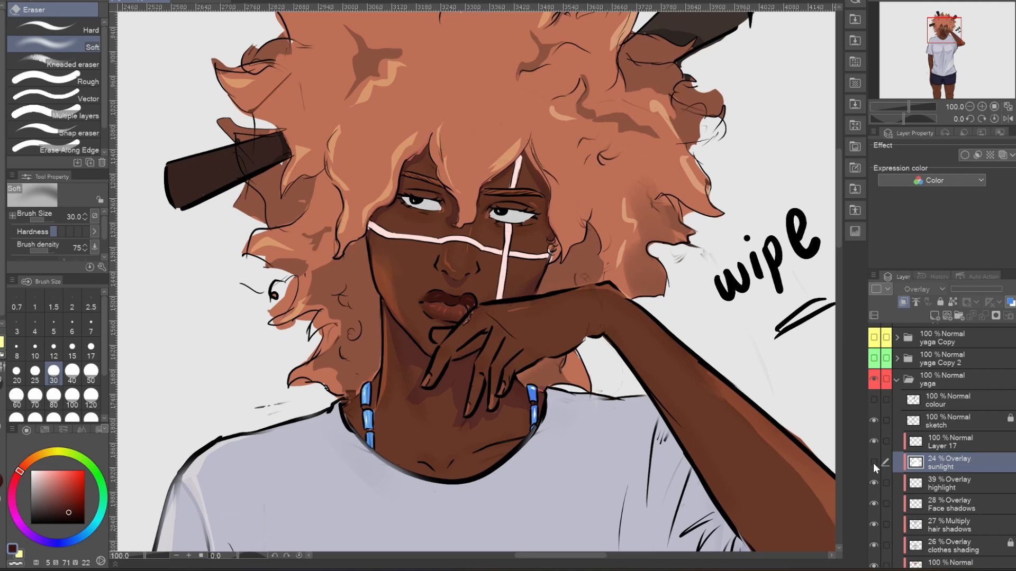
pyautogui.click(874, 463)
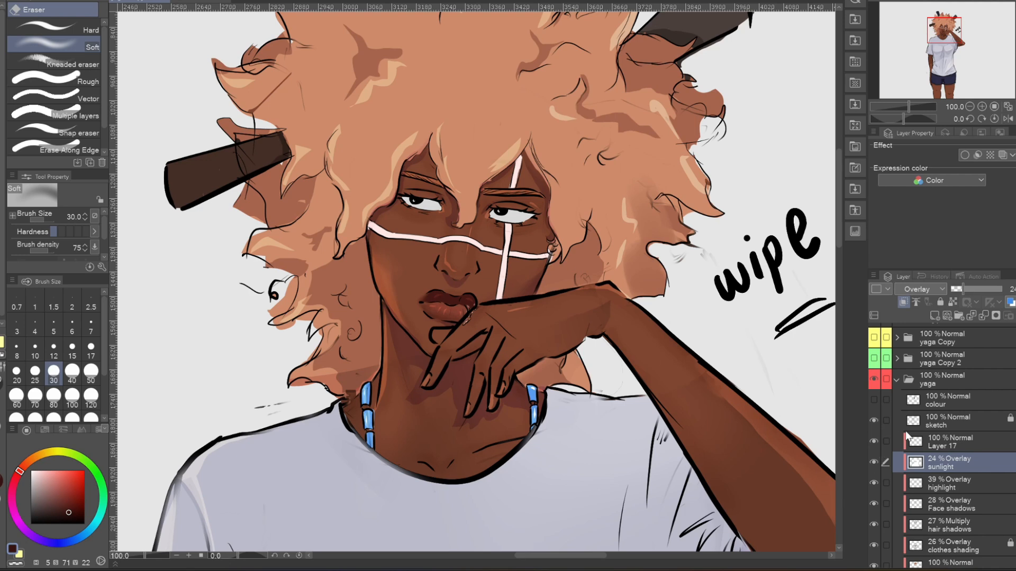
pyautogui.click(873, 462)
pyautogui.click(873, 462)
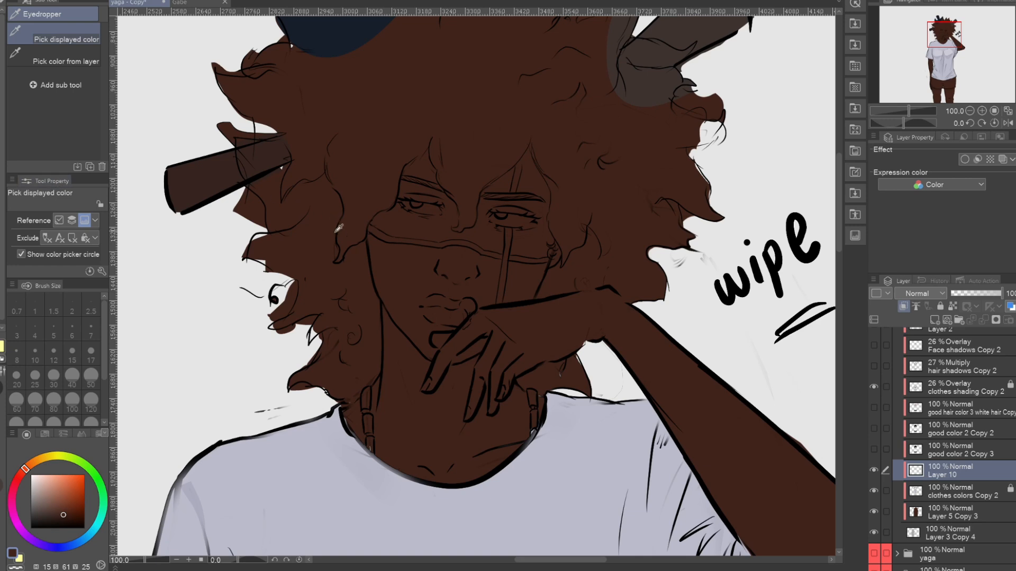
# Step: Sample the skin color, choose a darker shade, and airbrush soft shadows over the face, neck and arm on Layer 10 at size 40
pyautogui.click(415, 275)
pyautogui.click(68, 519)
pyautogui.press('b')
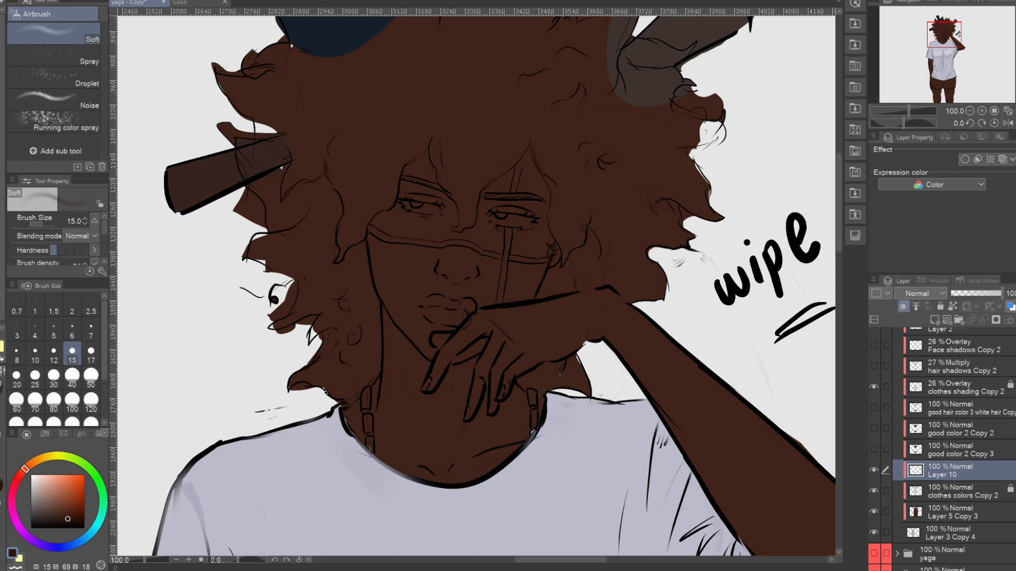
pyautogui.click(72, 376)
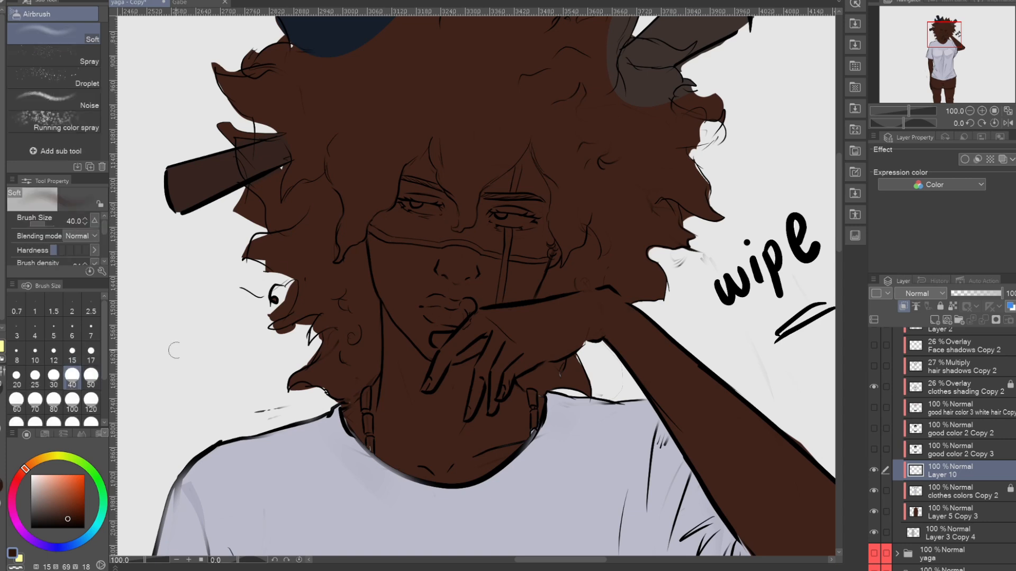
pyautogui.moveTo(468, 234)
pyautogui.mouseDown()
pyautogui.moveTo(439, 236)
pyautogui.moveTo(409, 192)
pyautogui.moveTo(430, 198)
pyautogui.moveTo(460, 228)
pyautogui.moveTo(447, 241)
pyautogui.moveTo(449, 222)
pyautogui.moveTo(440, 275)
pyautogui.moveTo(449, 223)
pyautogui.moveTo(457, 279)
pyautogui.moveTo(472, 268)
pyautogui.mouseUp()
pyautogui.moveTo(427, 220); pyautogui.dragTo(373, 246)
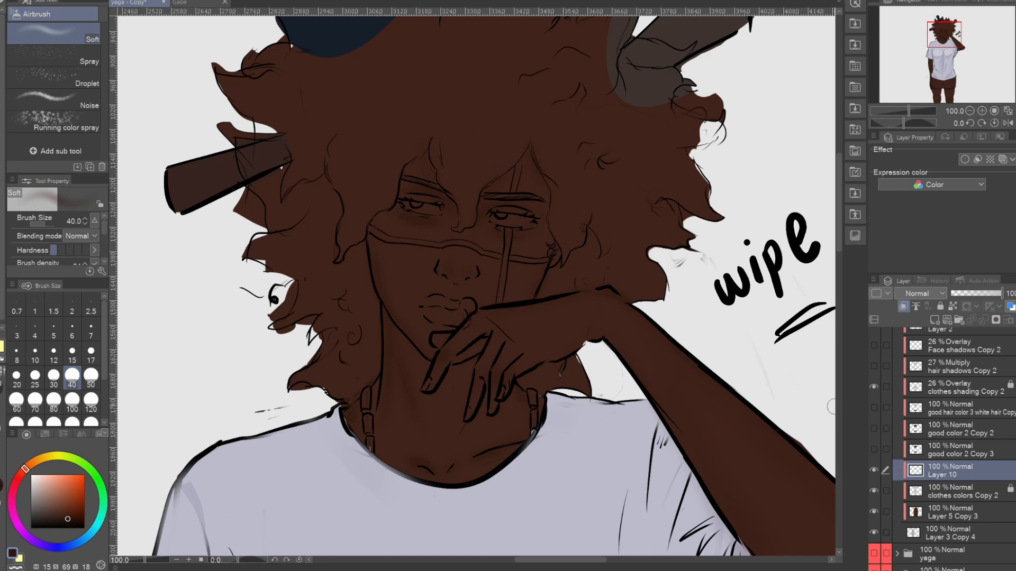
# Step: Sample the cheek's skin color and try a grayer brown, then resample the shadow color beneath the eye for the airbrush
pyautogui.press('i')
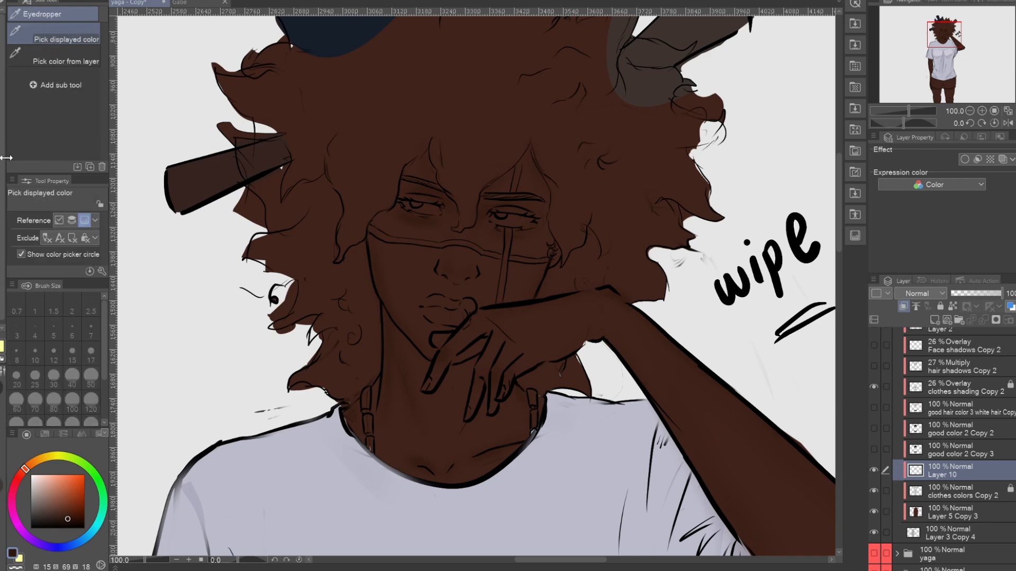
pyautogui.click(424, 255)
pyautogui.click(57, 510)
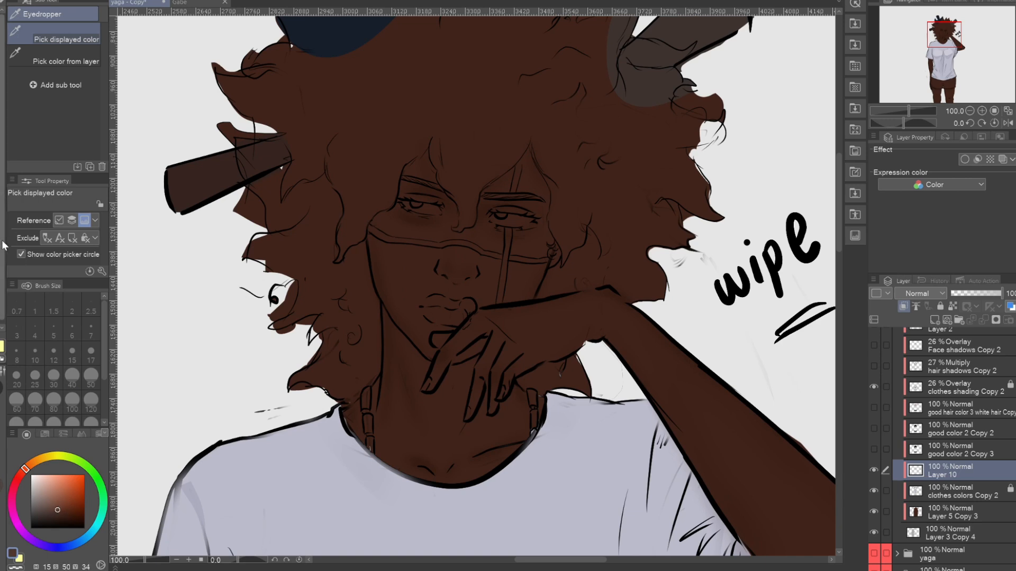
pyautogui.press('b')
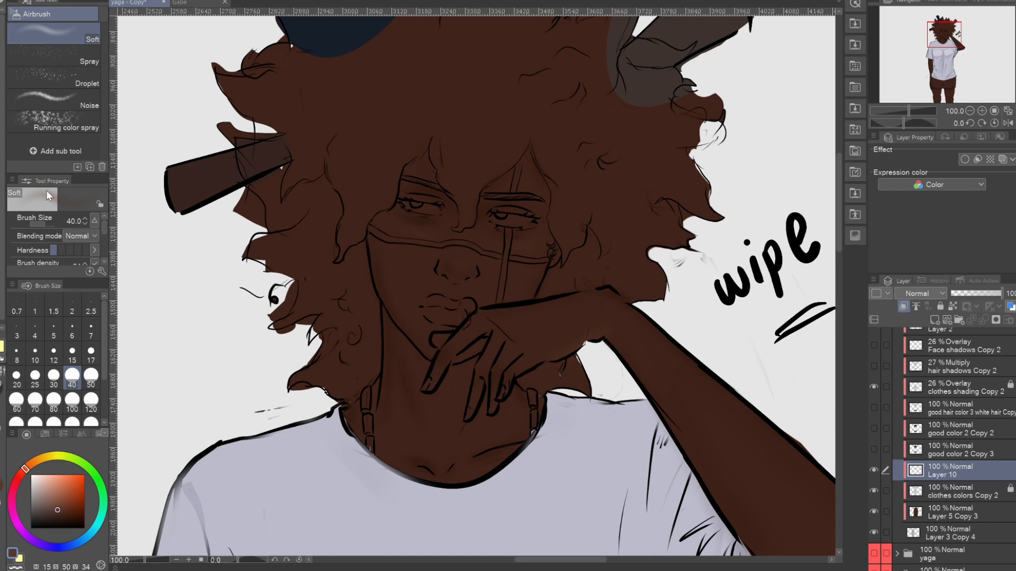
pyautogui.click(2, 135)
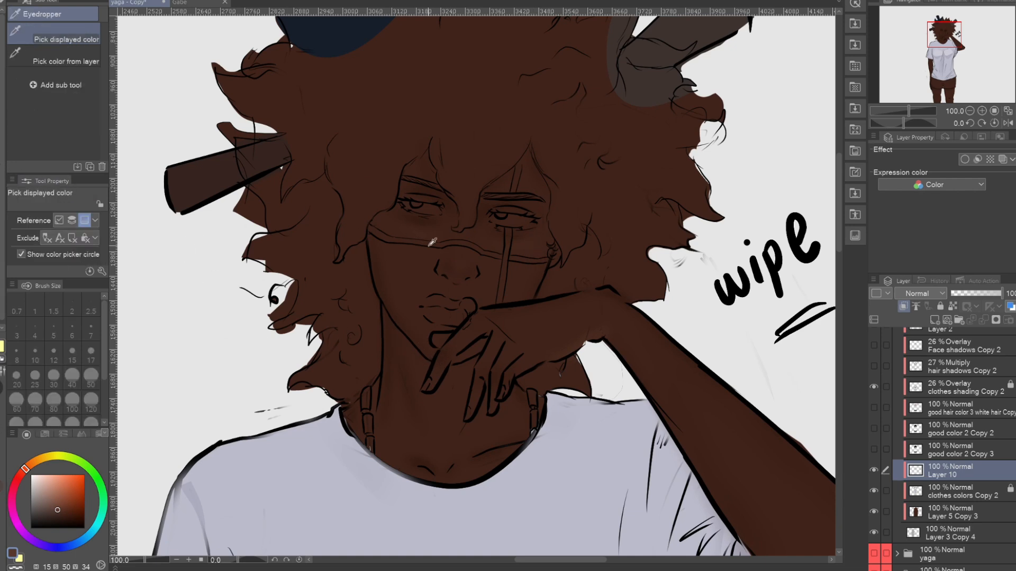
pyautogui.click(421, 217)
pyautogui.click(2, 240)
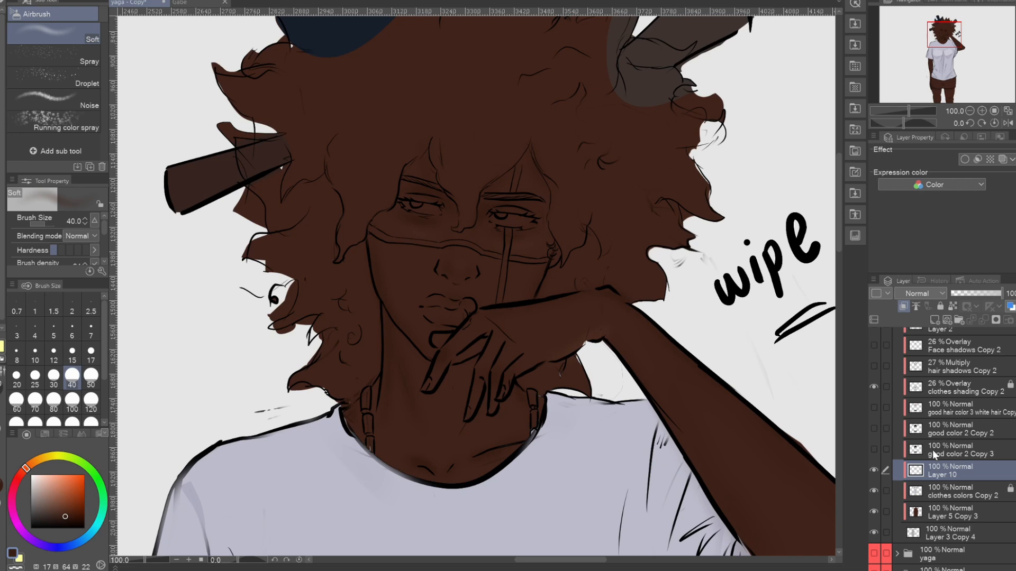
# Step: Compare the two dark hair colors by alternately showing the good color 2 Copy 3 and good color 2 Copy 2 layers, ending with both hidden
pyautogui.click(873, 449)
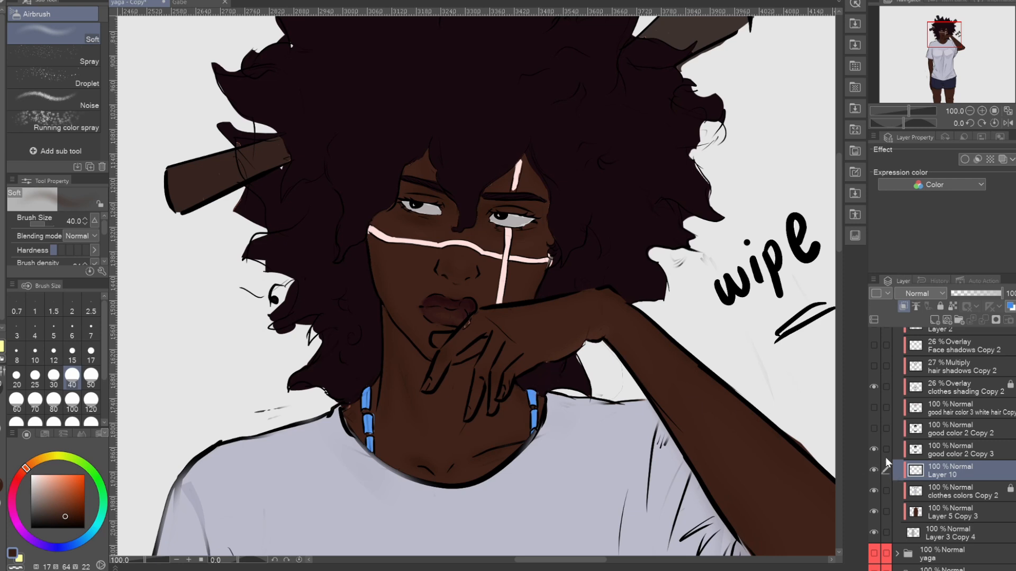
pyautogui.click(931, 452)
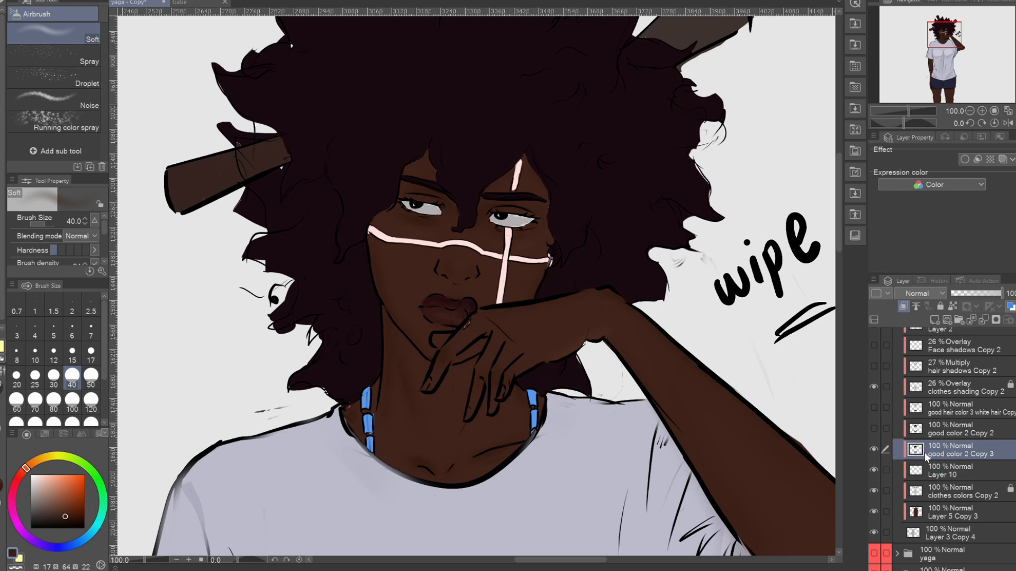
pyautogui.click(874, 449)
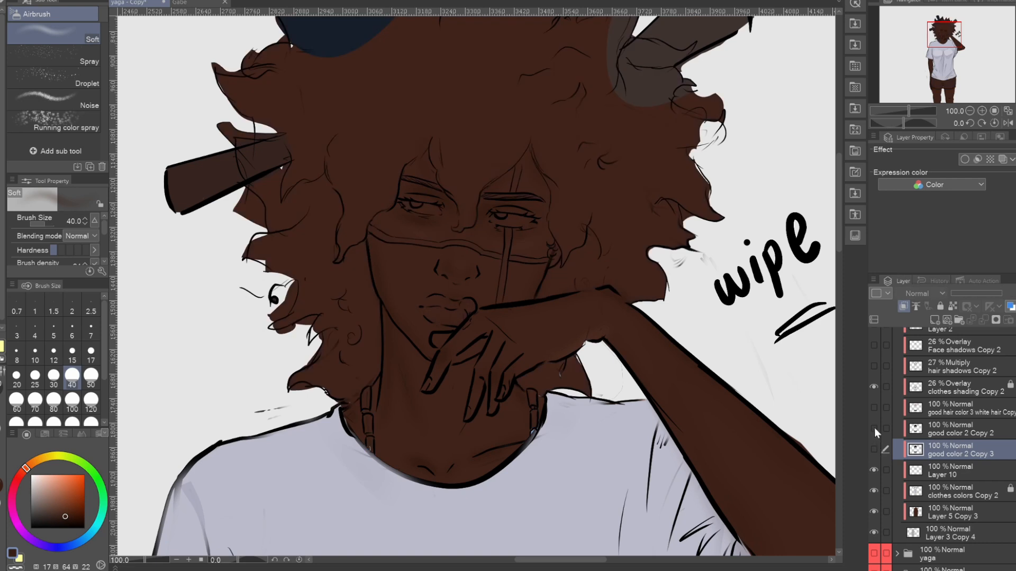
pyautogui.click(873, 428)
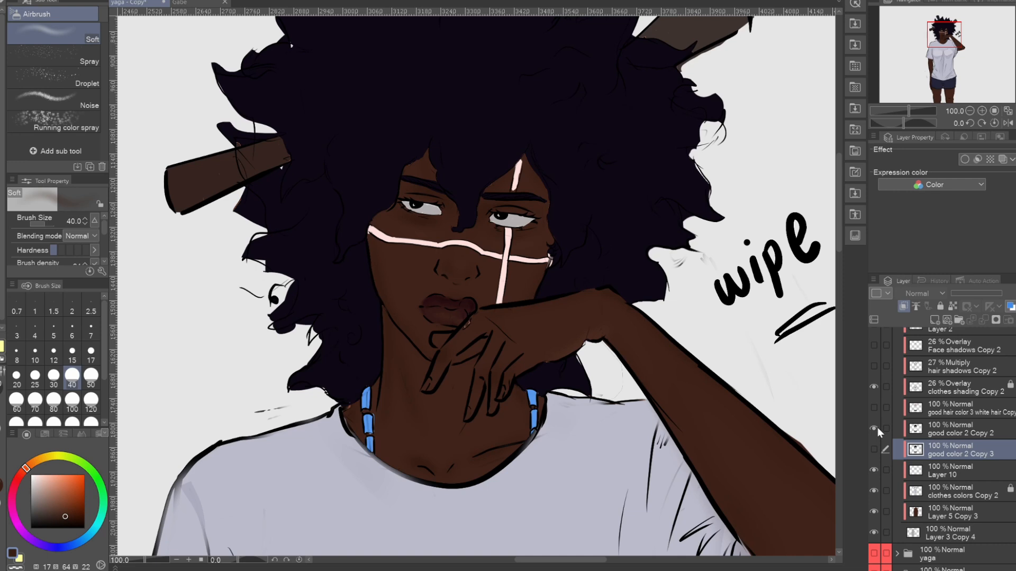
pyautogui.click(942, 429)
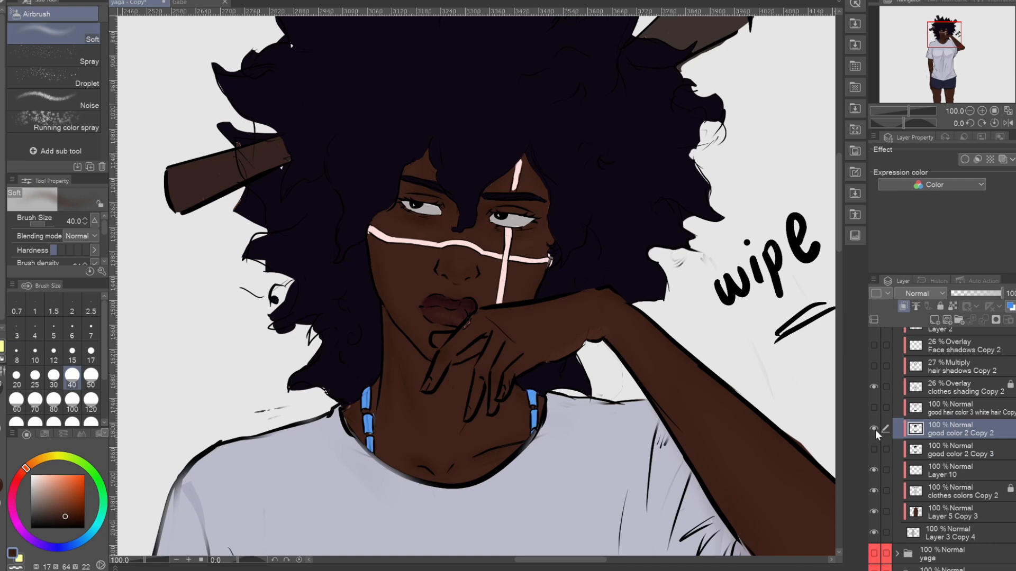
pyautogui.click(874, 429)
pyautogui.click(872, 449)
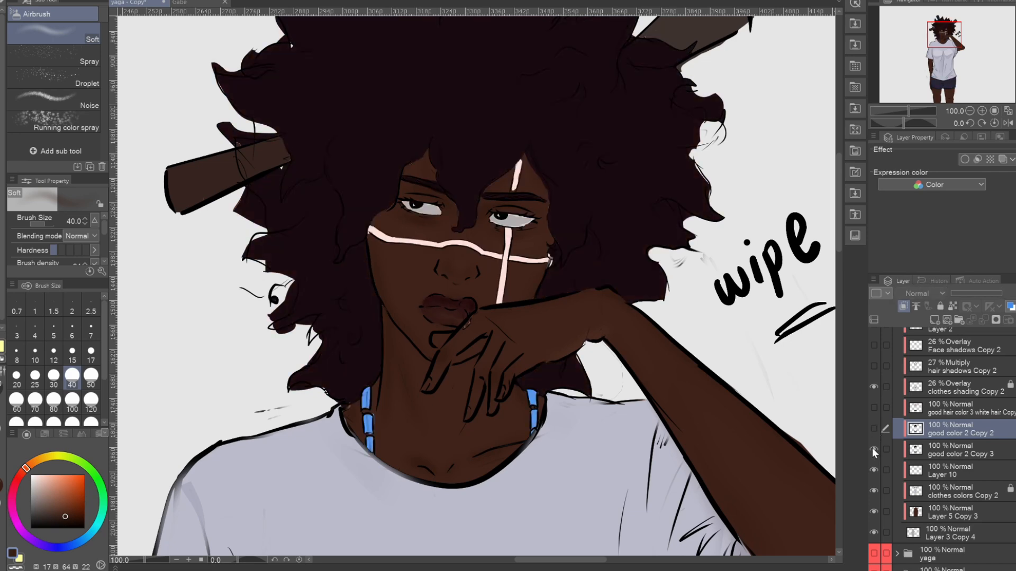
pyautogui.click(873, 449)
pyautogui.click(874, 429)
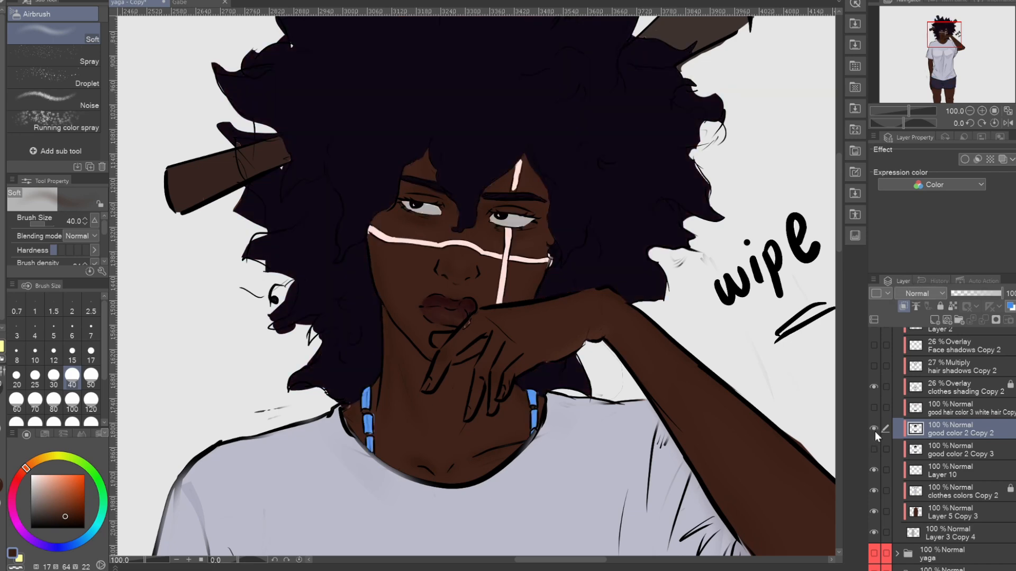
pyautogui.click(873, 428)
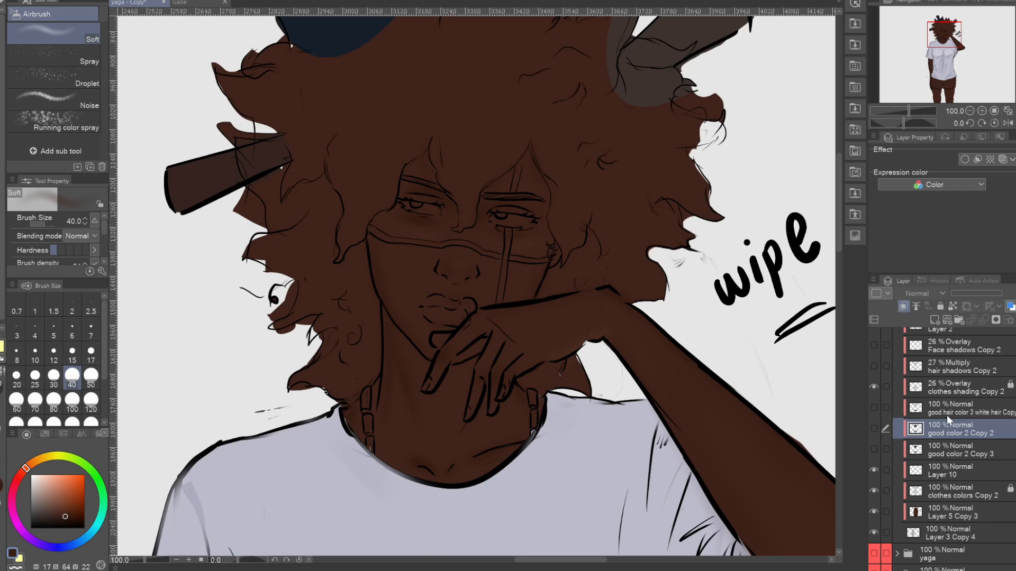
# Step: Show the white hair color layer and the hair shadows Copy 2 layer
pyautogui.click(953, 408)
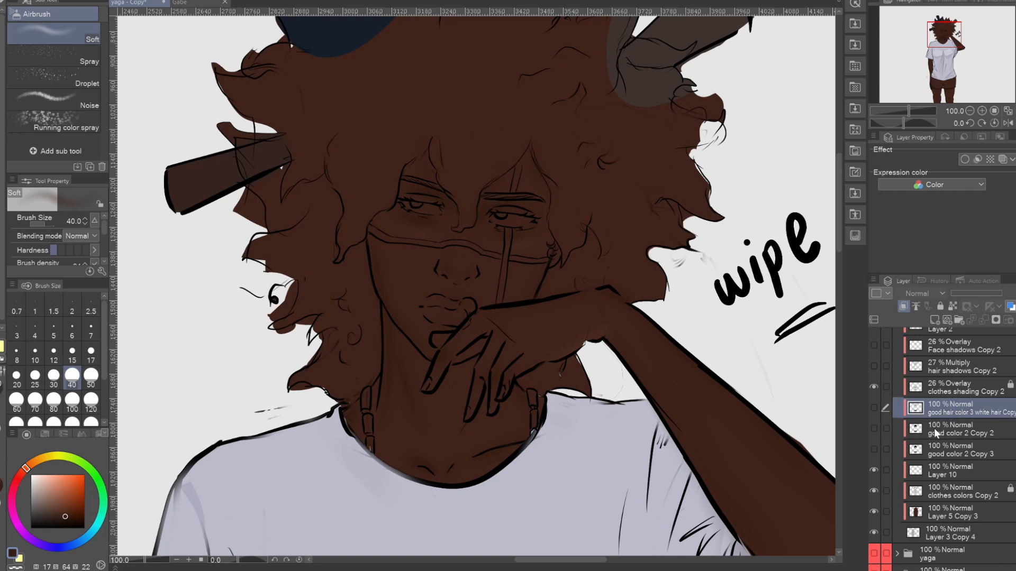
pyautogui.click(874, 408)
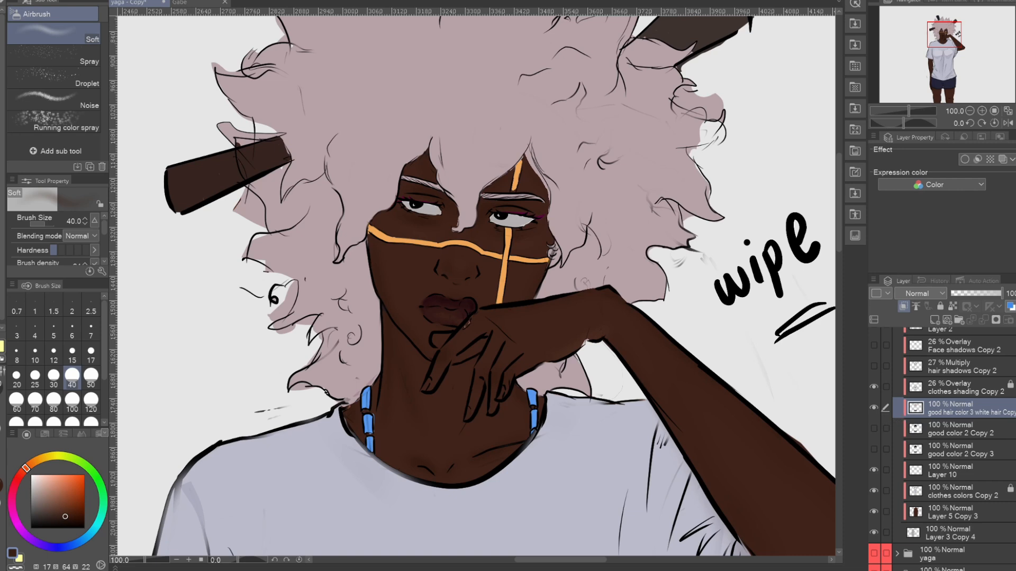
pyautogui.scroll(3, 1015, 437)
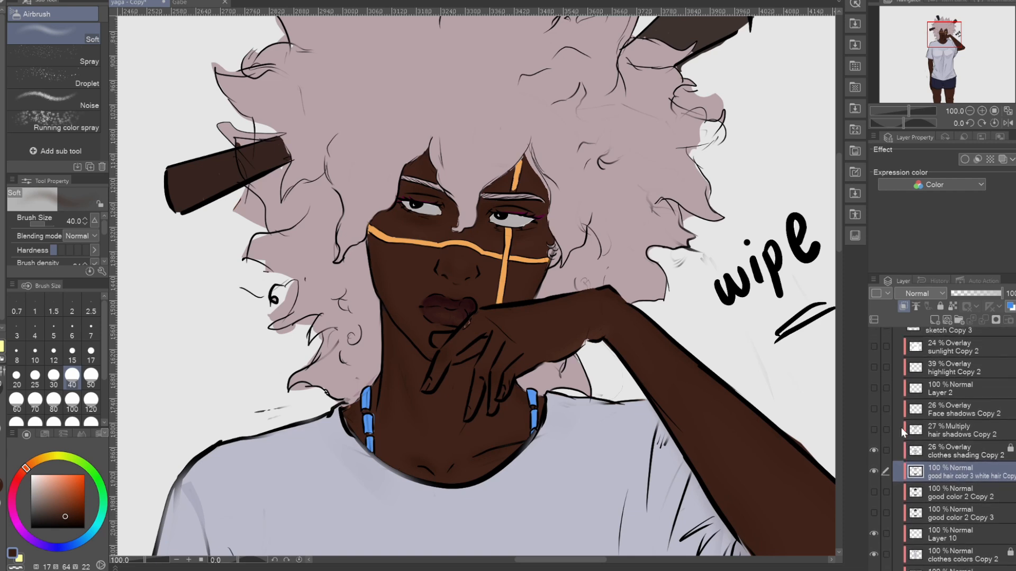
pyautogui.click(947, 428)
pyautogui.click(873, 429)
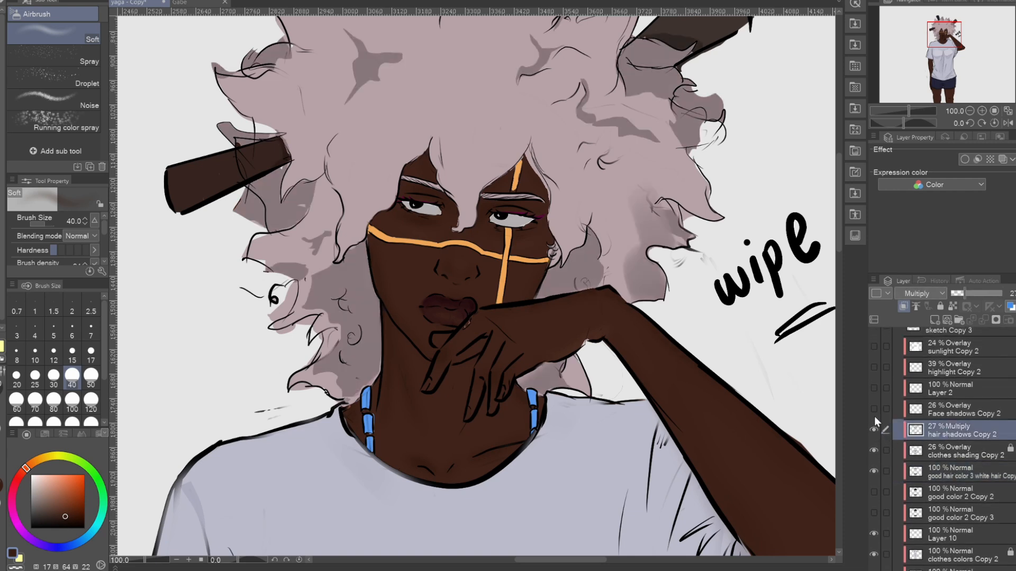
# Step: Show the Face shadows Copy 2, Layer 2, highlight Copy 2 and sunlight Copy 2 layers over the colored character
pyautogui.click(873, 410)
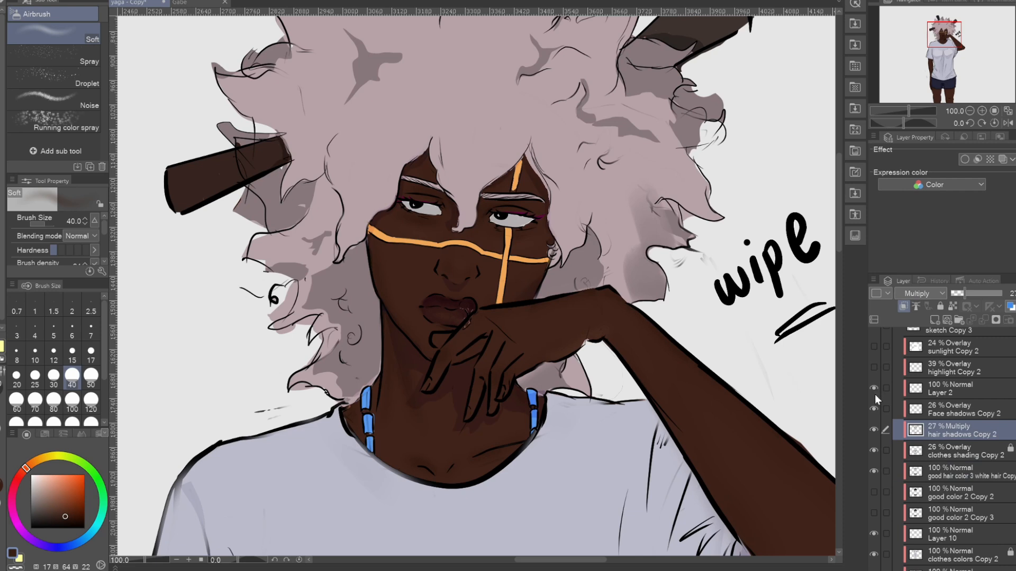
pyautogui.click(945, 367)
pyautogui.click(874, 367)
pyautogui.click(873, 347)
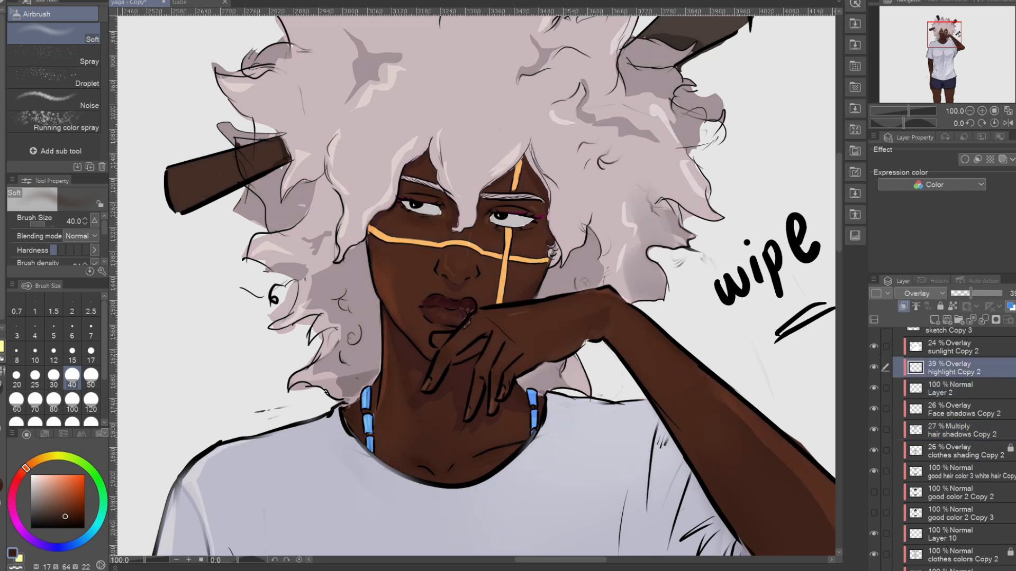
# Step: Examine the layer stack of the yaga Copy 2 folder to review which color and shading layers it contains
pyautogui.scroll(3, 960, 391)
pyautogui.scroll(1, 952, 444)
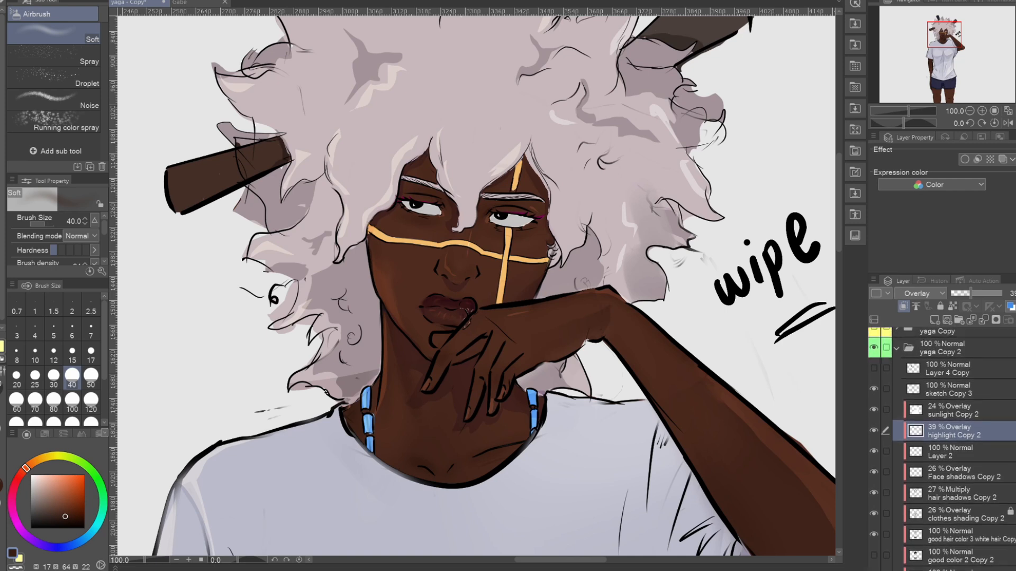
pyautogui.scroll(-6, 952, 449)
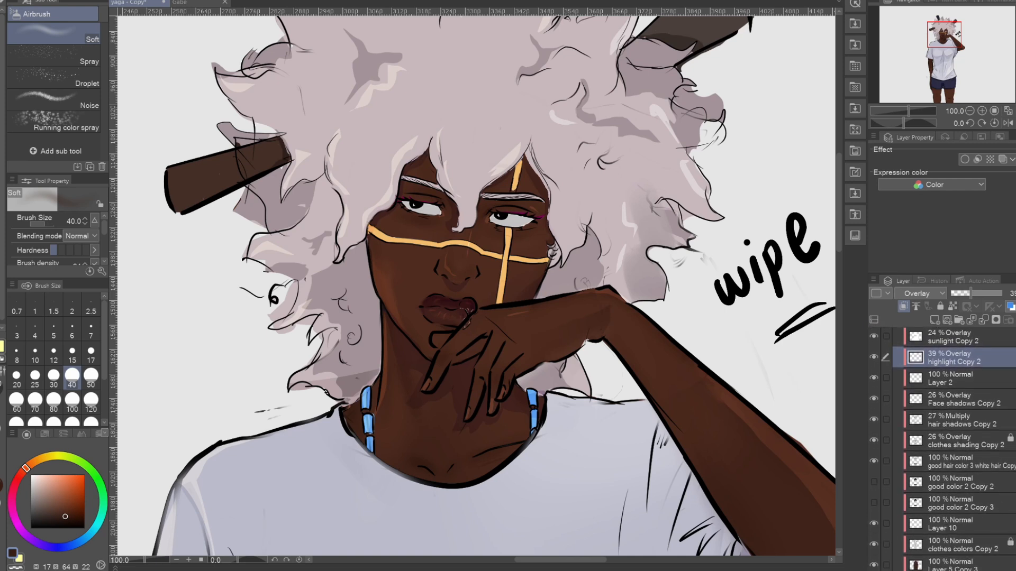
pyautogui.scroll(1, 952, 449)
pyautogui.scroll(-1, 952, 449)
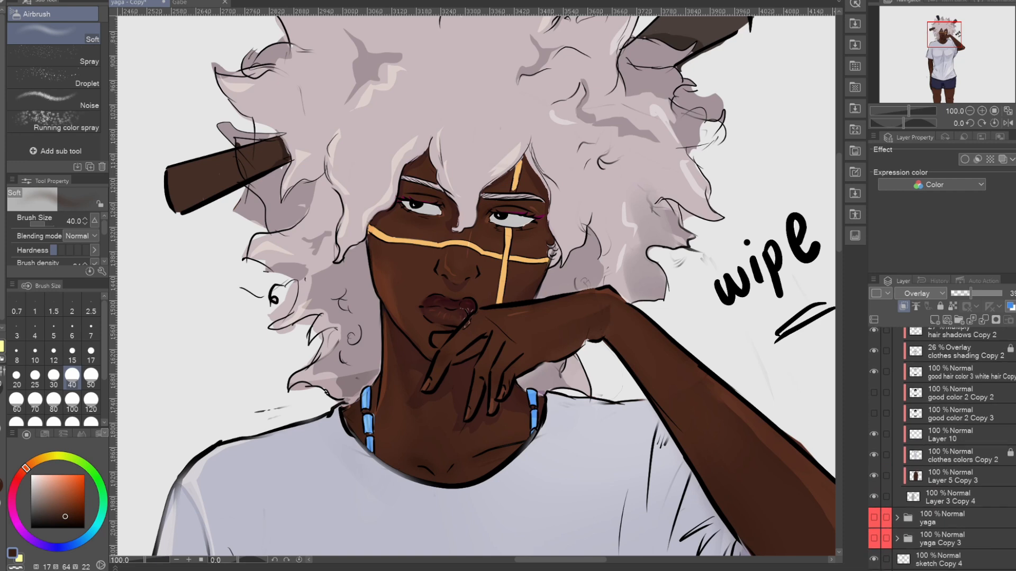
pyautogui.scroll(1, 952, 449)
pyautogui.scroll(-1, 952, 449)
pyautogui.scroll(-1, 975, 428)
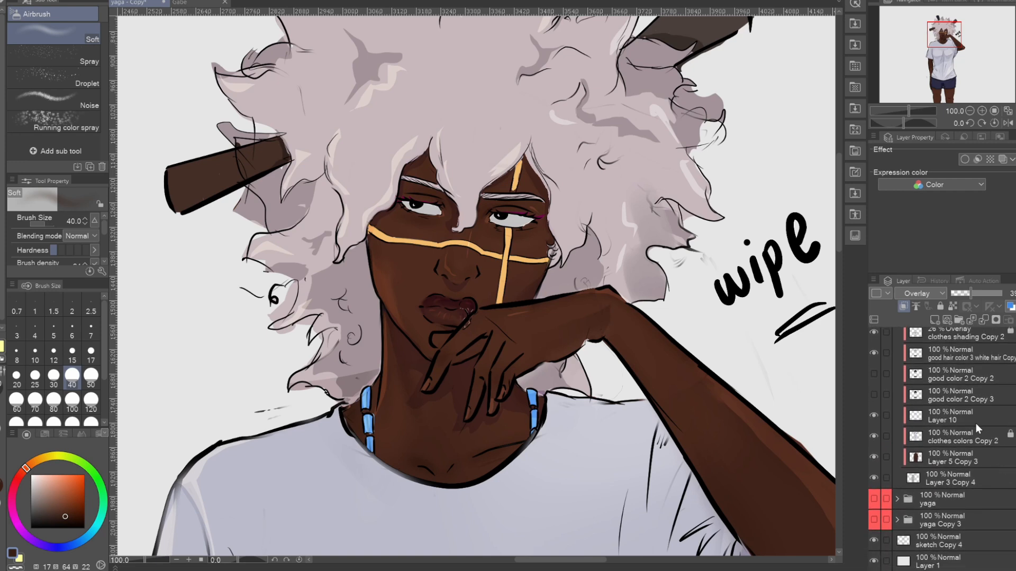
pyautogui.scroll(3, 944, 418)
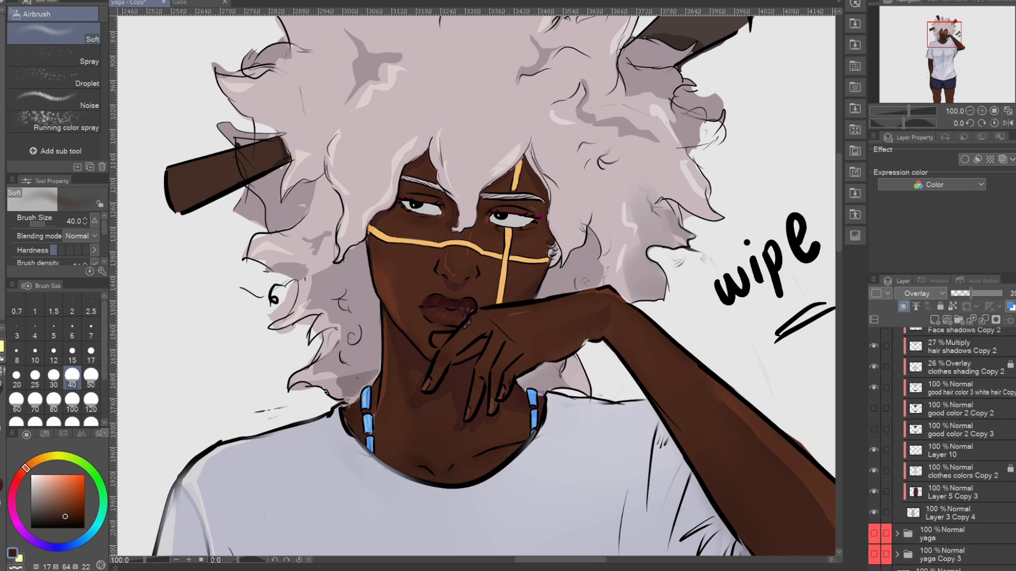
# Step: Hide the white hair layer, show good color 2 Copy 2 with the shading, and replace it with good color 2 Copy 3
pyautogui.click(921, 433)
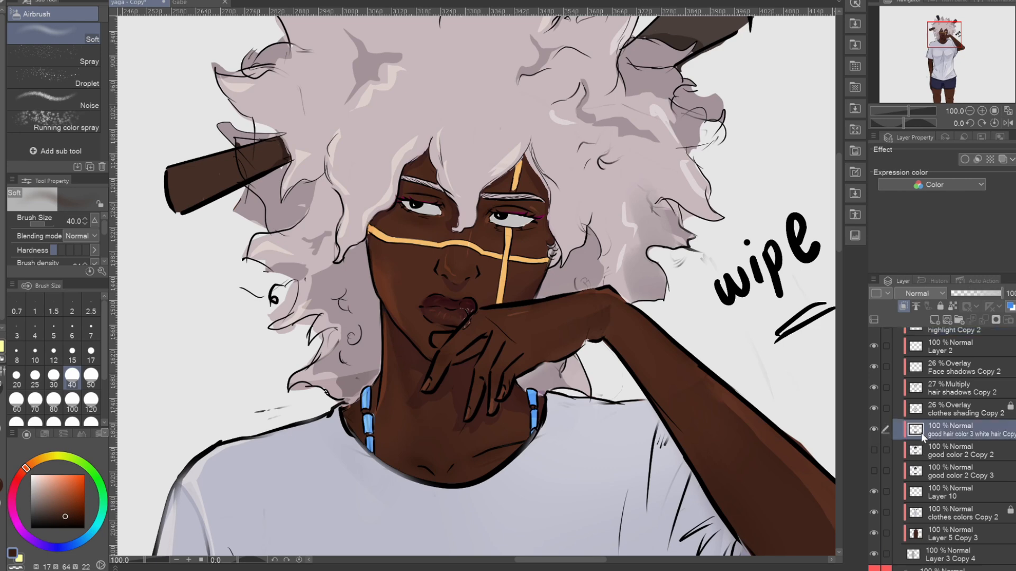
pyautogui.click(875, 428)
pyautogui.click(875, 451)
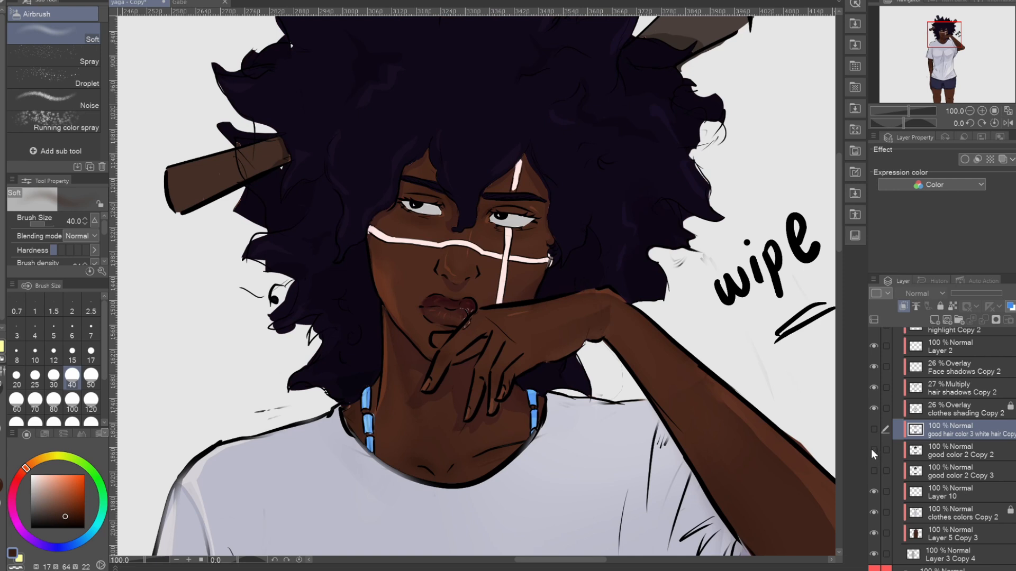
pyautogui.click(872, 450)
pyautogui.click(873, 471)
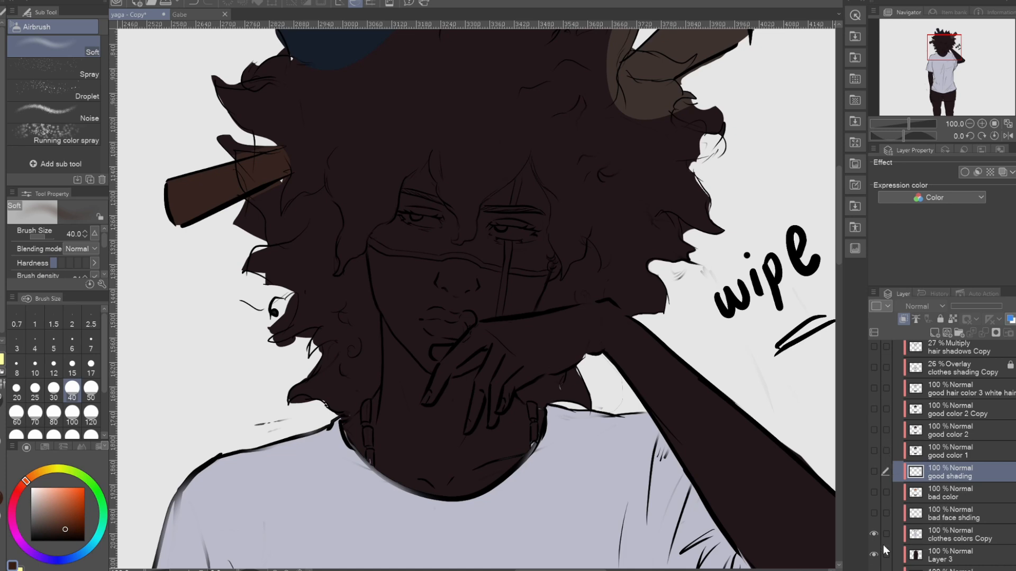
# Step: Show the bad face shading layer over the base skin, and hide it again
pyautogui.click(950, 515)
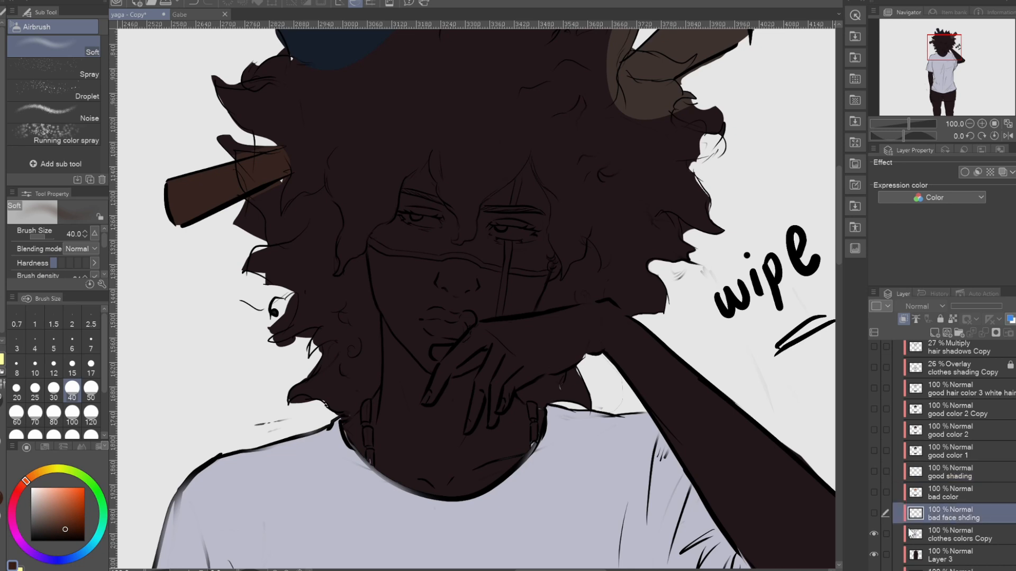
pyautogui.click(873, 513)
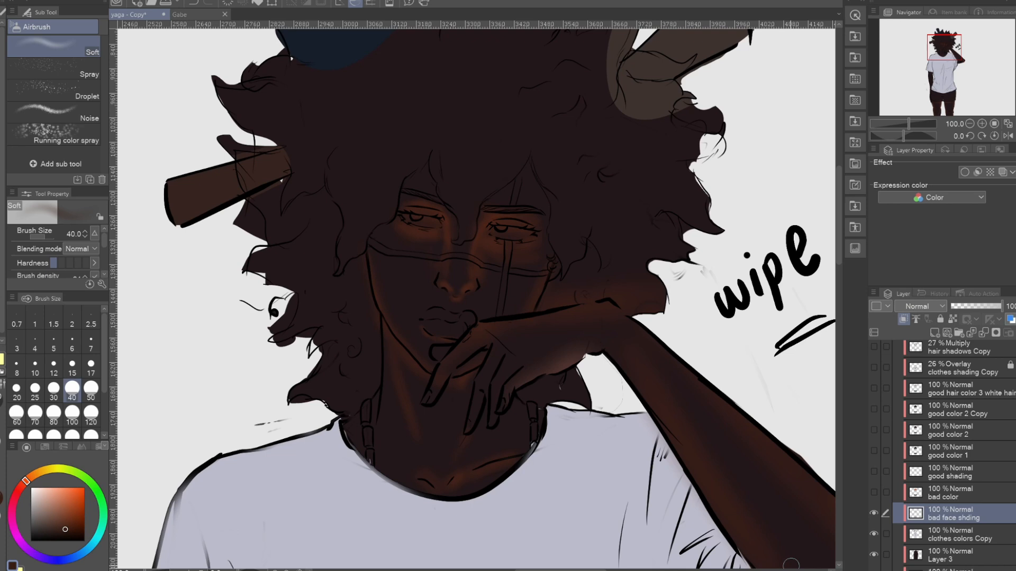
pyautogui.click(874, 512)
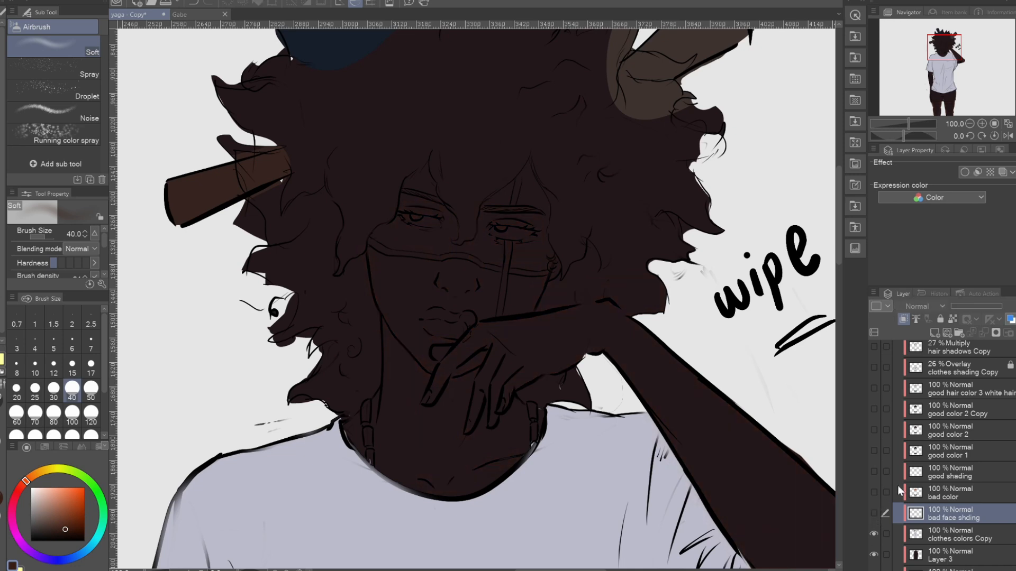
# Step: Show and hide the bad color layer, and turn on the good shading layer instead
pyautogui.click(944, 494)
pyautogui.click(874, 493)
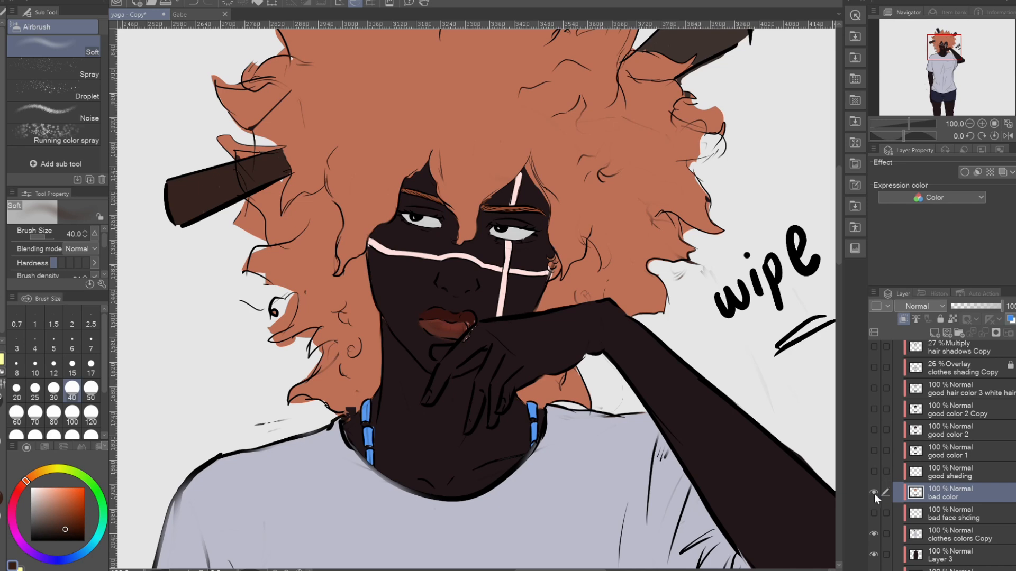
pyautogui.click(874, 492)
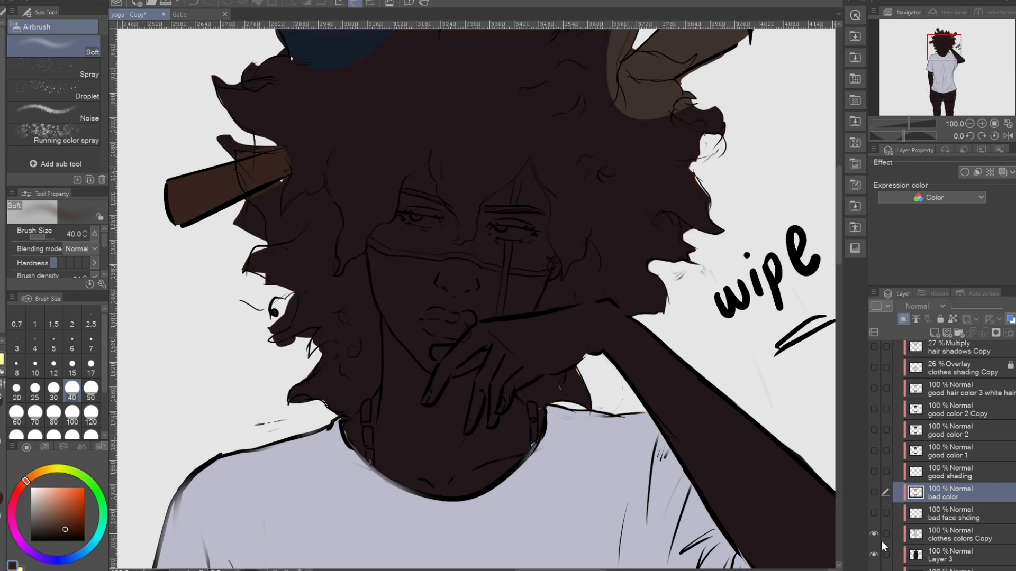
pyautogui.click(940, 473)
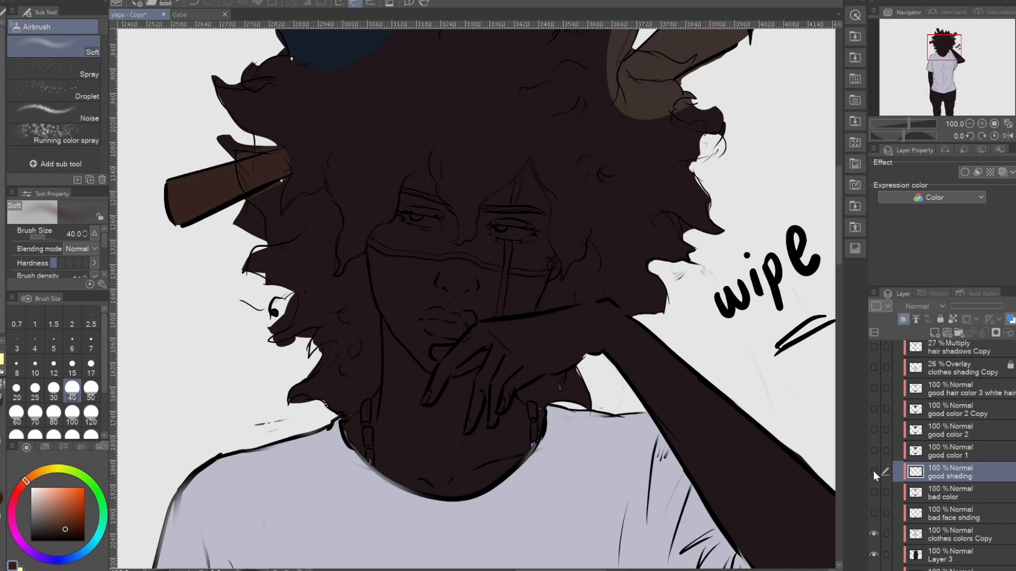
pyautogui.click(874, 471)
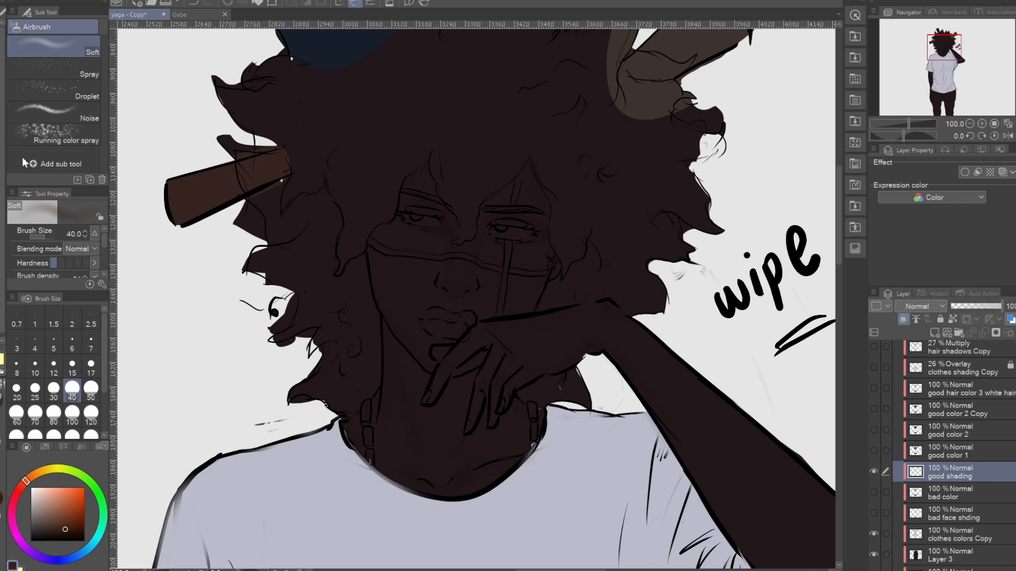
# Step: Sample the shaded skin color between the eyes, and paint a swatch on a new topmost layer with the Mapping pen at size 120
pyautogui.press('i')
pyautogui.click(451, 224)
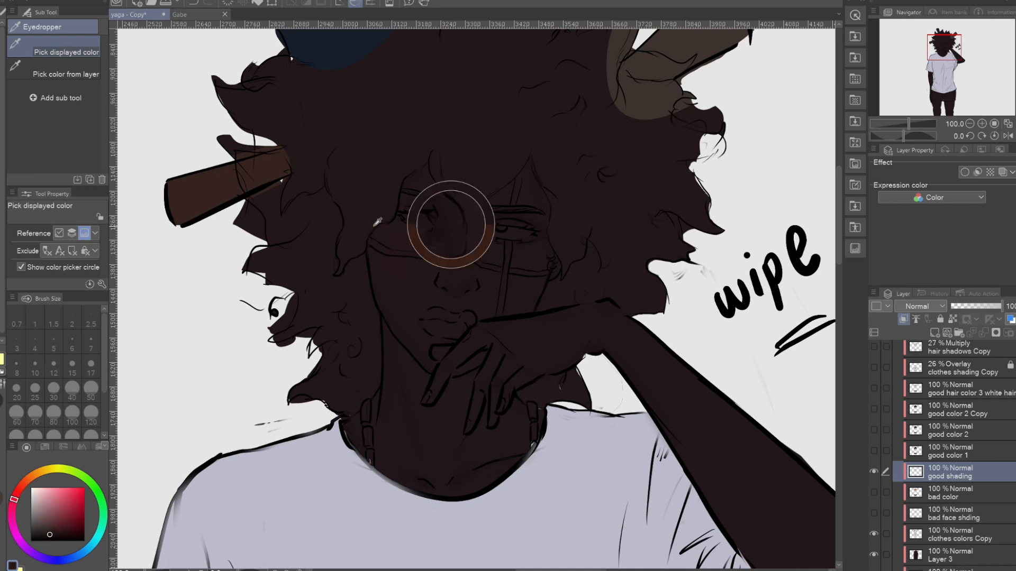
pyautogui.press('p')
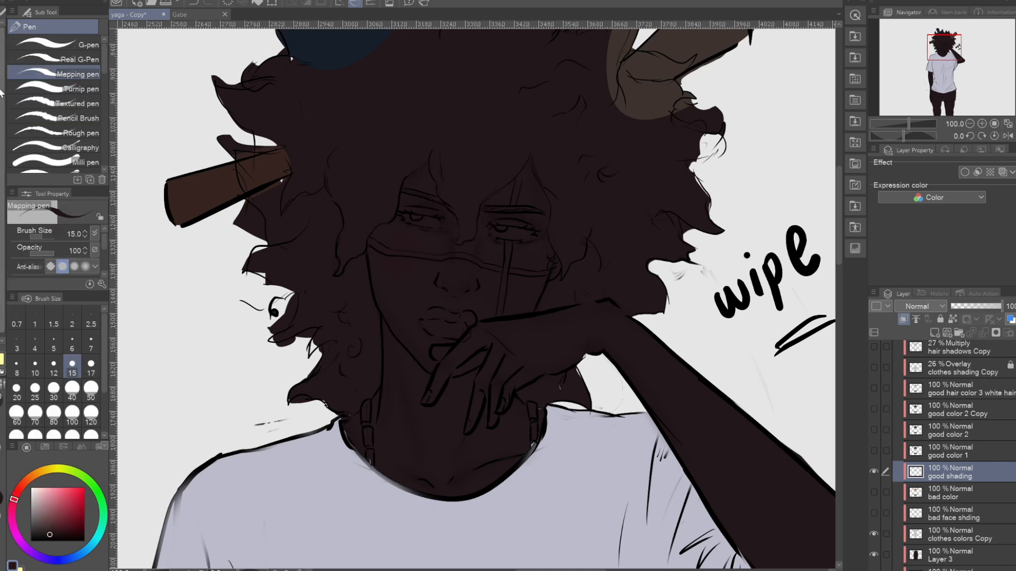
pyautogui.click(91, 412)
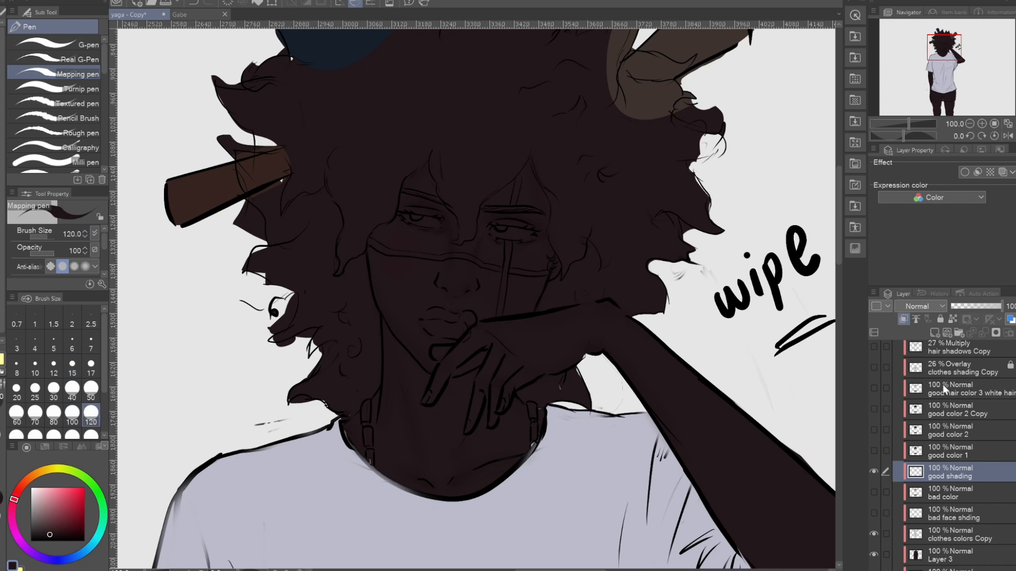
pyautogui.scroll(5, 952, 450)
pyautogui.scroll(2, 952, 449)
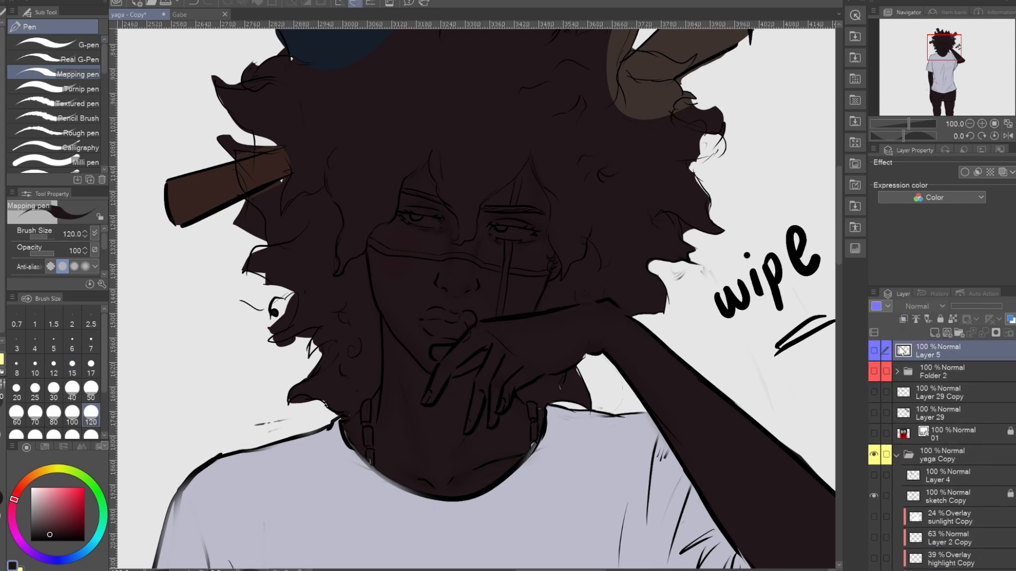
pyautogui.moveTo(205, 330)
pyautogui.mouseDown()
pyautogui.moveTo(227, 351)
pyautogui.moveTo(210, 352)
pyautogui.moveTo(217, 362)
pyautogui.mouseUp()
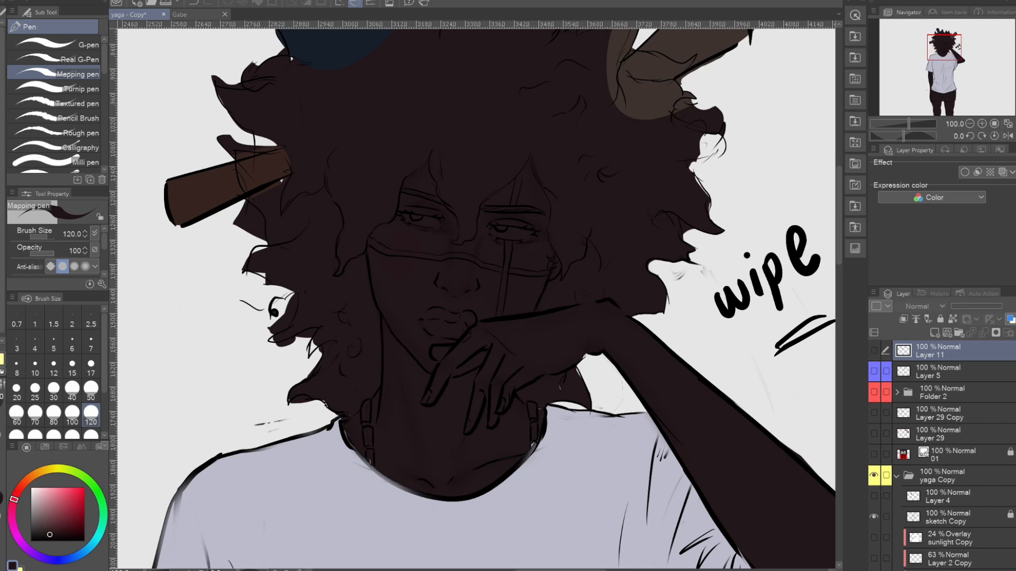
# Step: Show the good color 1 layer over the good shading, toggling it to compare with the bare skin, and hide it
pyautogui.scroll(-5, 941, 455)
pyautogui.scroll(-4, 941, 455)
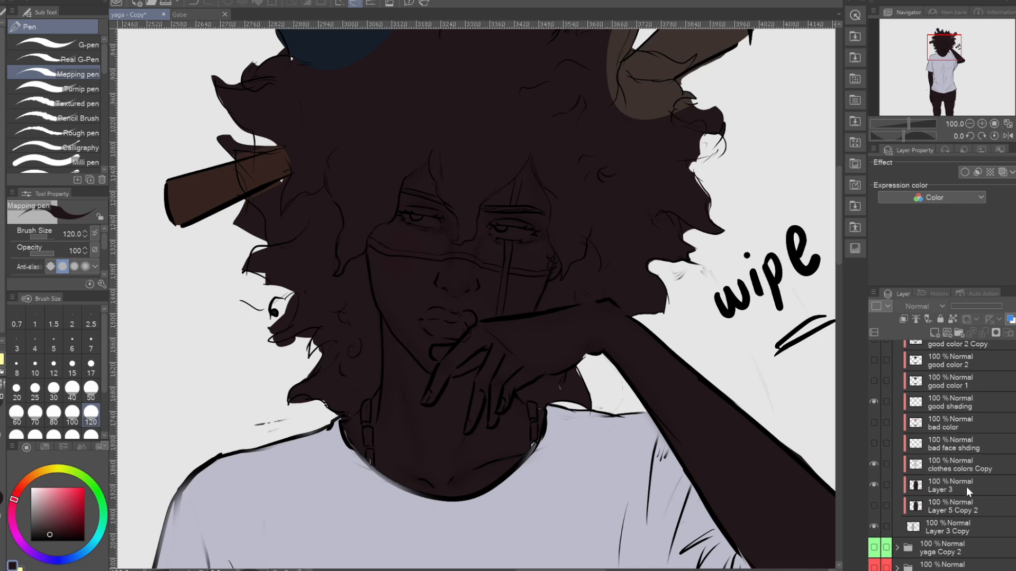
pyautogui.scroll(4, 946, 423)
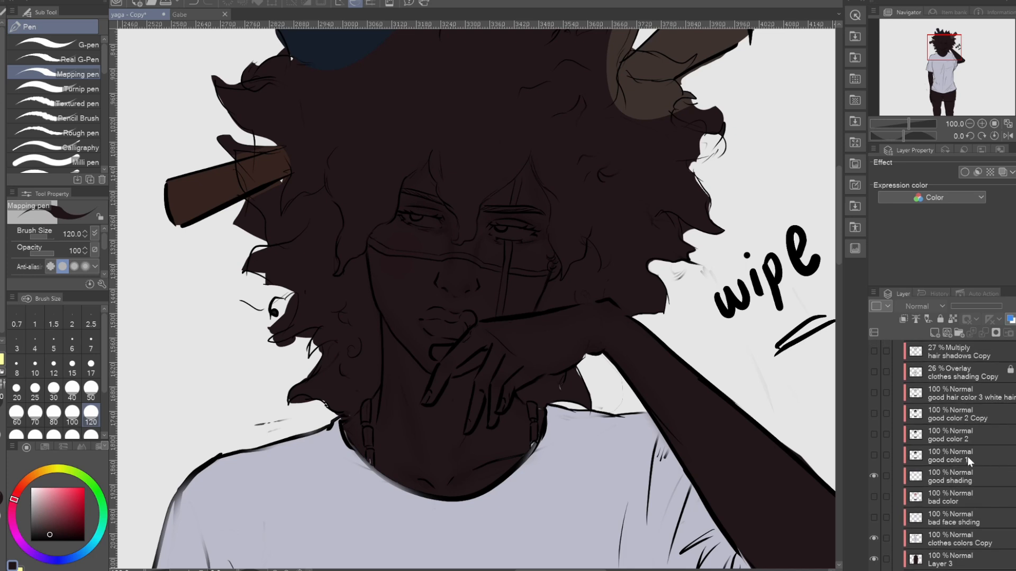
pyautogui.click(947, 456)
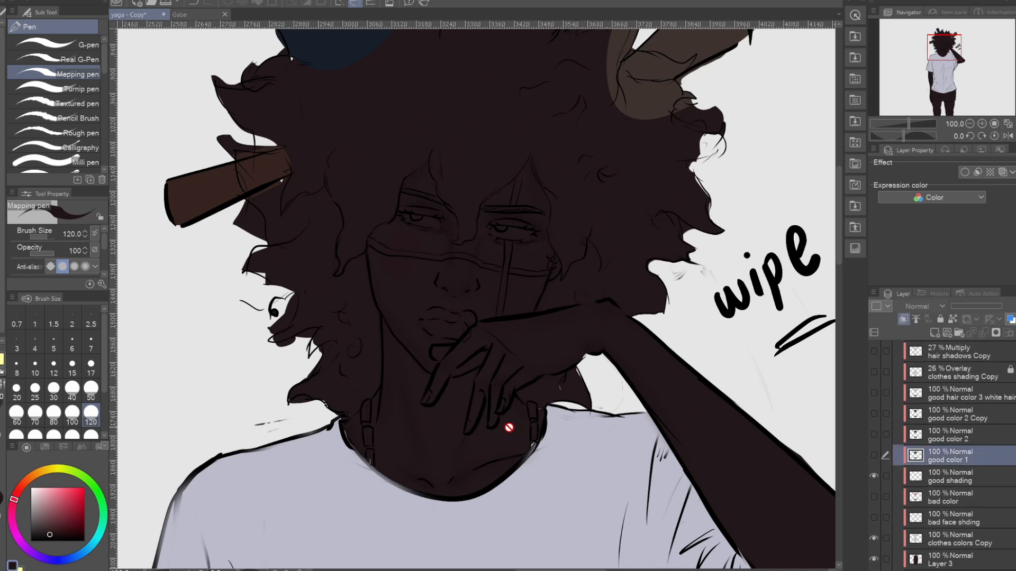
pyautogui.click(873, 455)
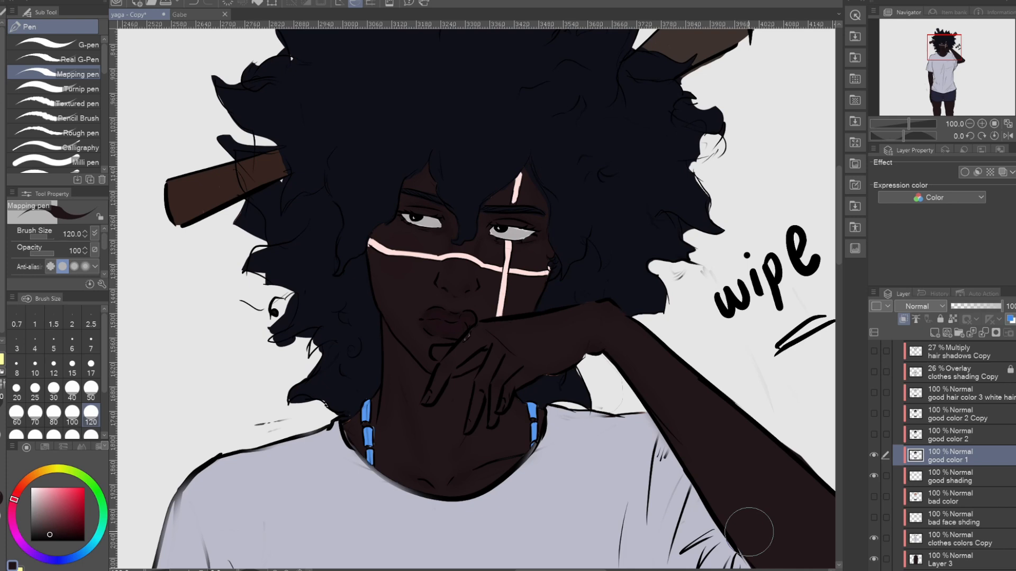
pyautogui.click(873, 456)
pyautogui.click(873, 455)
pyautogui.click(874, 453)
# Step: Preview the good color 2 layer and the good color 2 Copy layer one after the other over the good shading
pyautogui.click(874, 435)
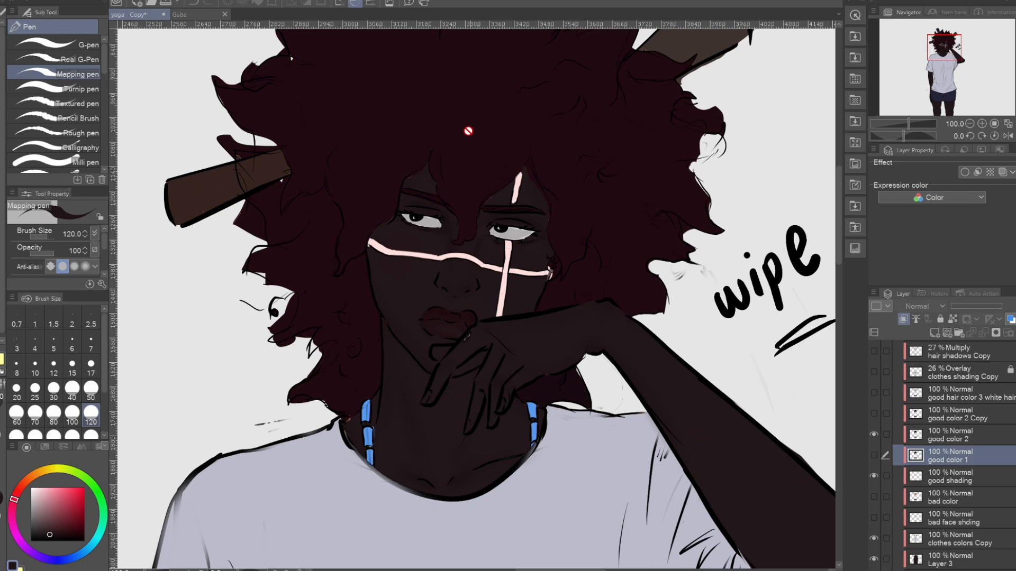
pyautogui.click(942, 440)
pyautogui.click(873, 434)
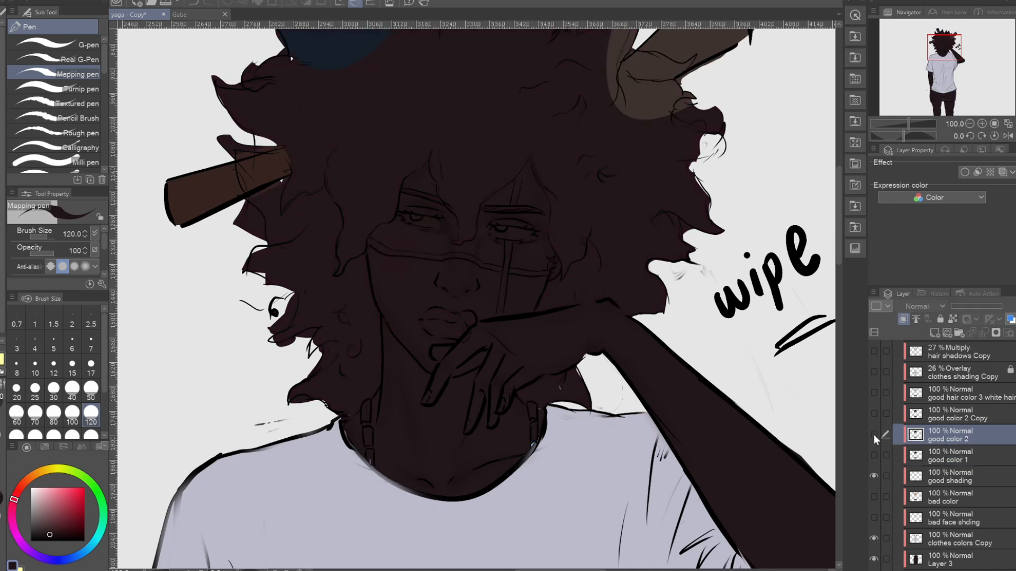
pyautogui.click(942, 414)
pyautogui.click(874, 414)
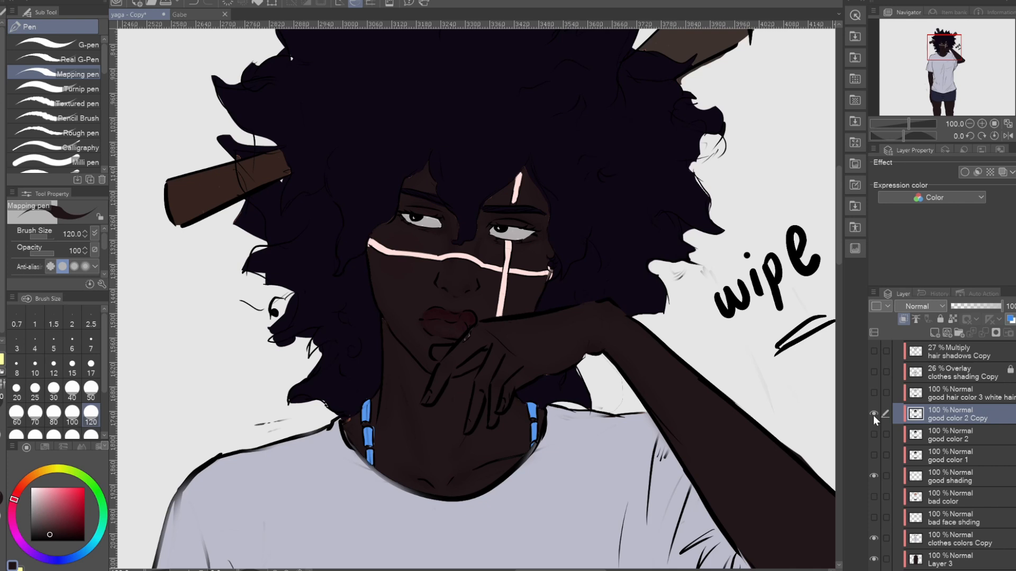
pyautogui.click(873, 414)
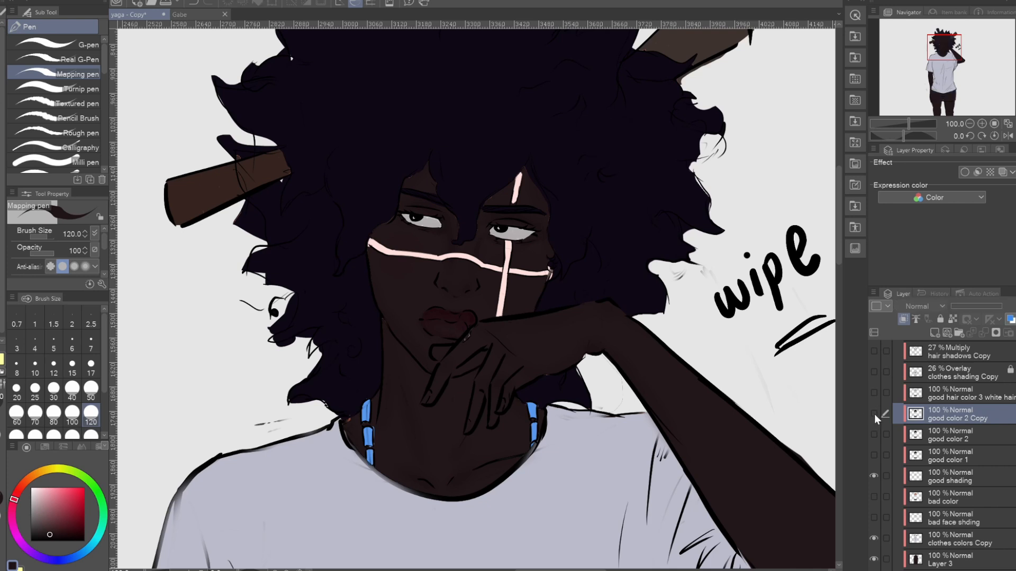
# Step: Show the good hair color 3 white hair layer, and examine the face with it at 150% zoom
pyautogui.click(874, 394)
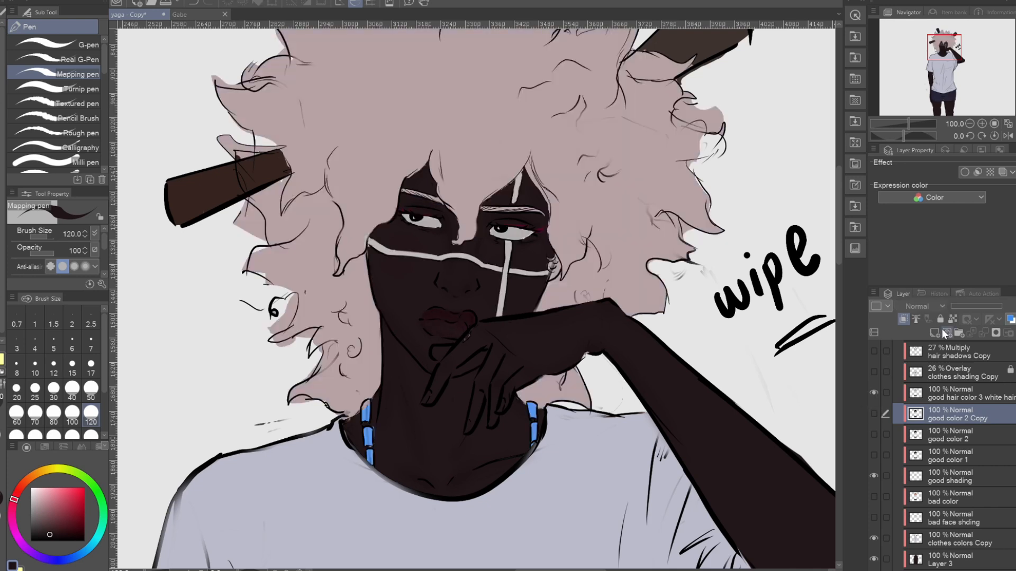
pyautogui.hotkey('ctrl', '+')
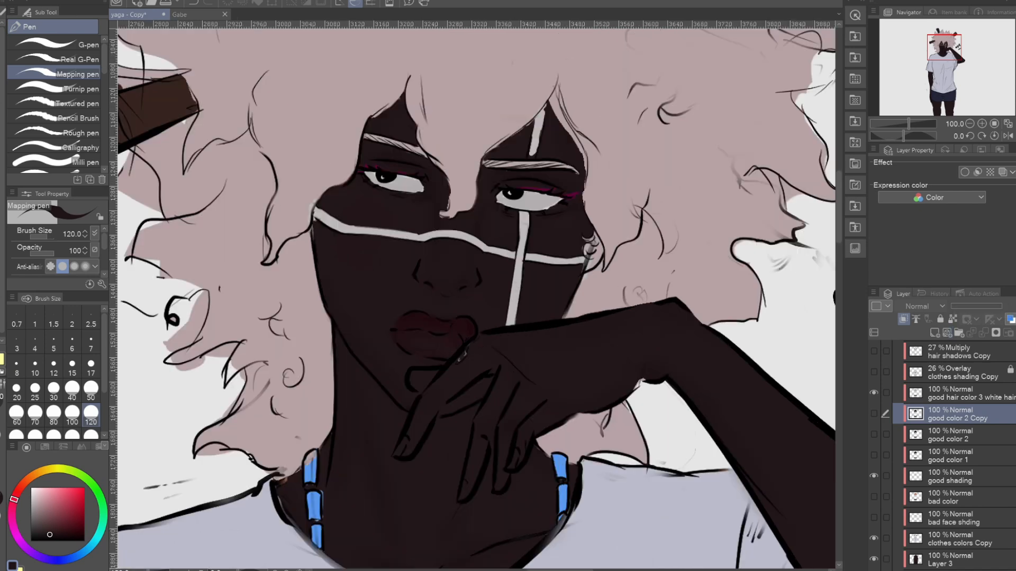
pyautogui.scroll(3, 840, 233)
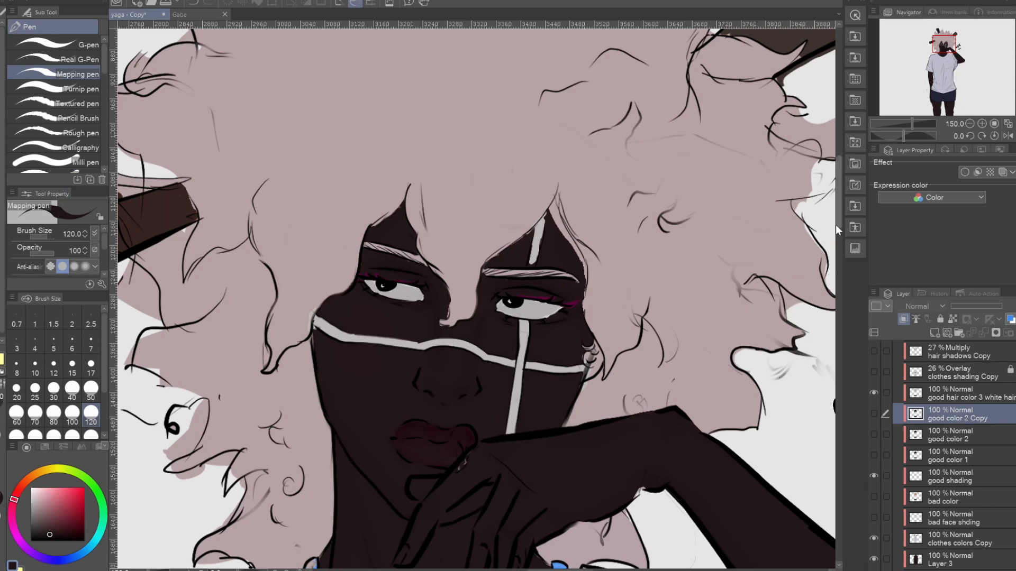
pyautogui.scroll(-3, 839, 223)
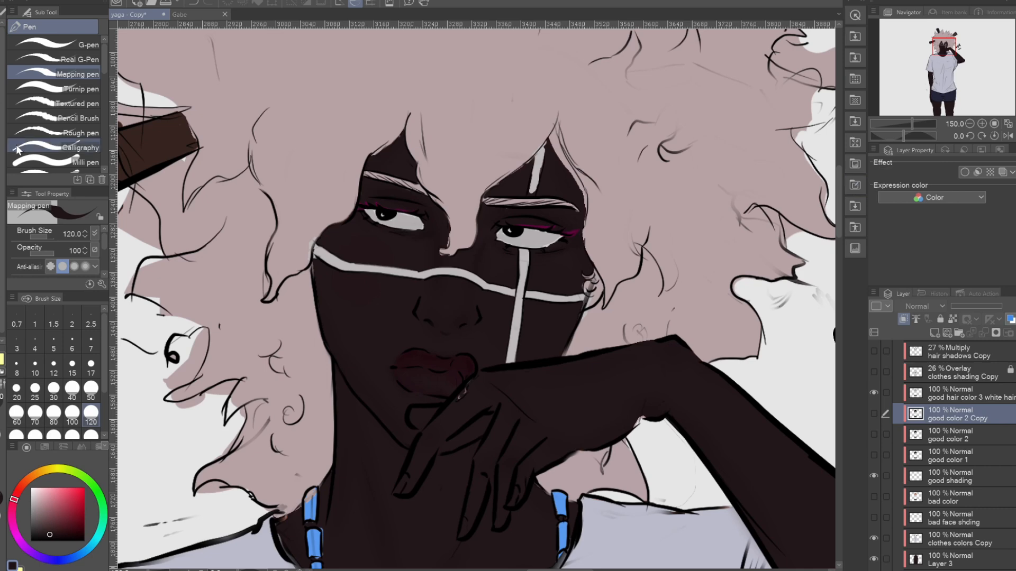
pyautogui.hotkey('ctrl', '-')
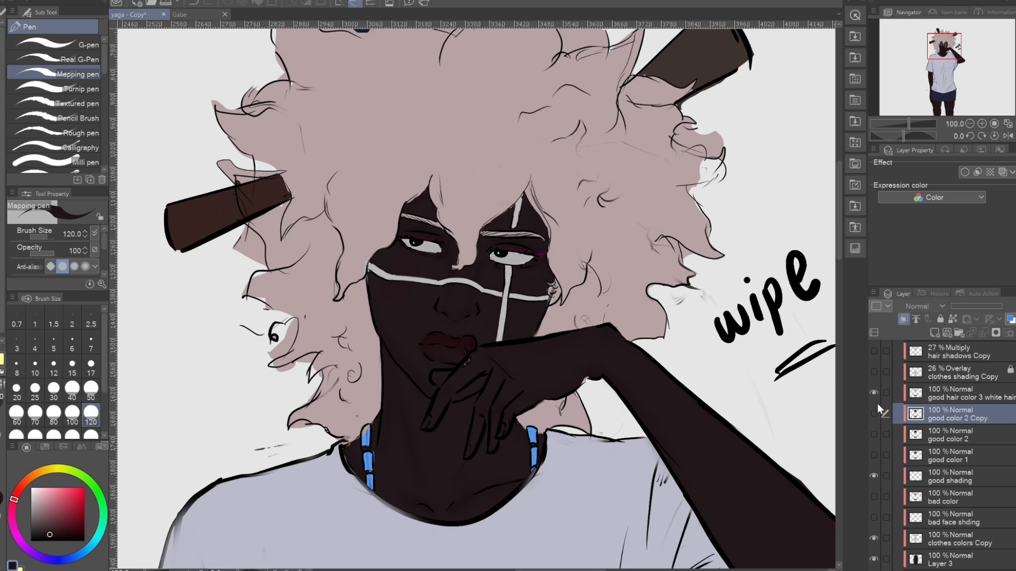
# Step: Hide the white hair layer, and compare good color 2 Copy and good color 2 in turn, ending on good color 1
pyautogui.click(926, 395)
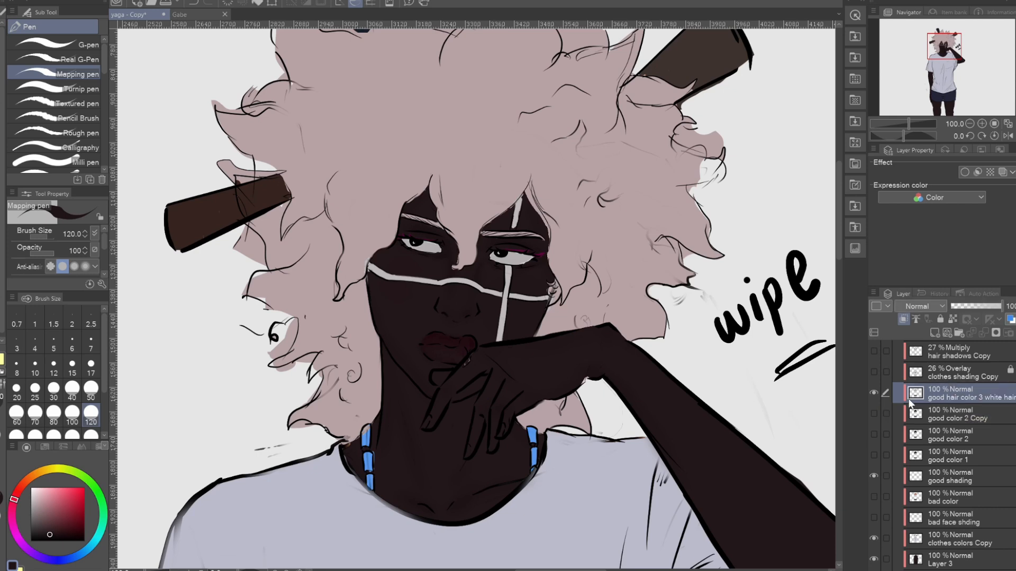
pyautogui.click(873, 393)
pyautogui.click(873, 414)
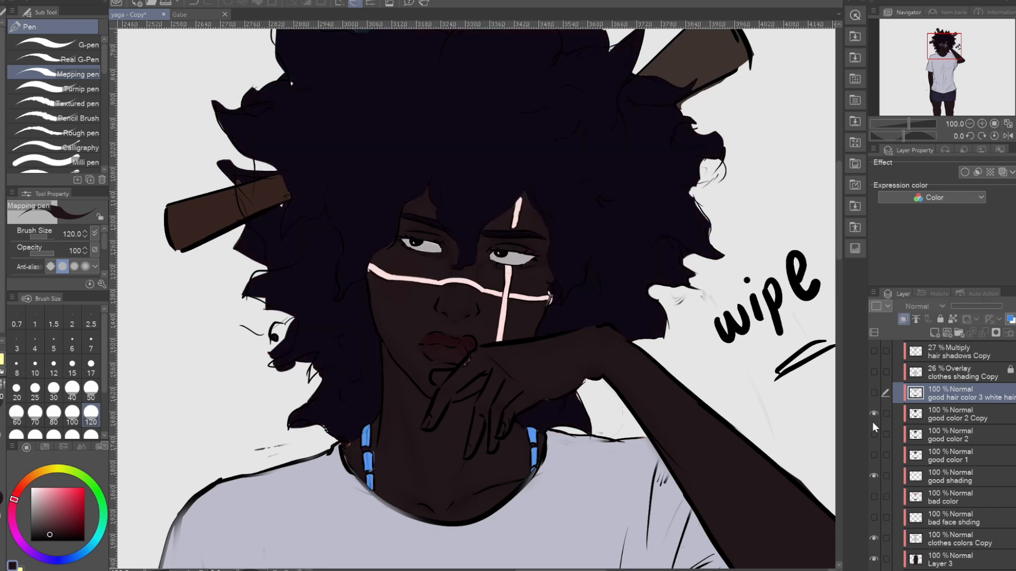
pyautogui.click(873, 414)
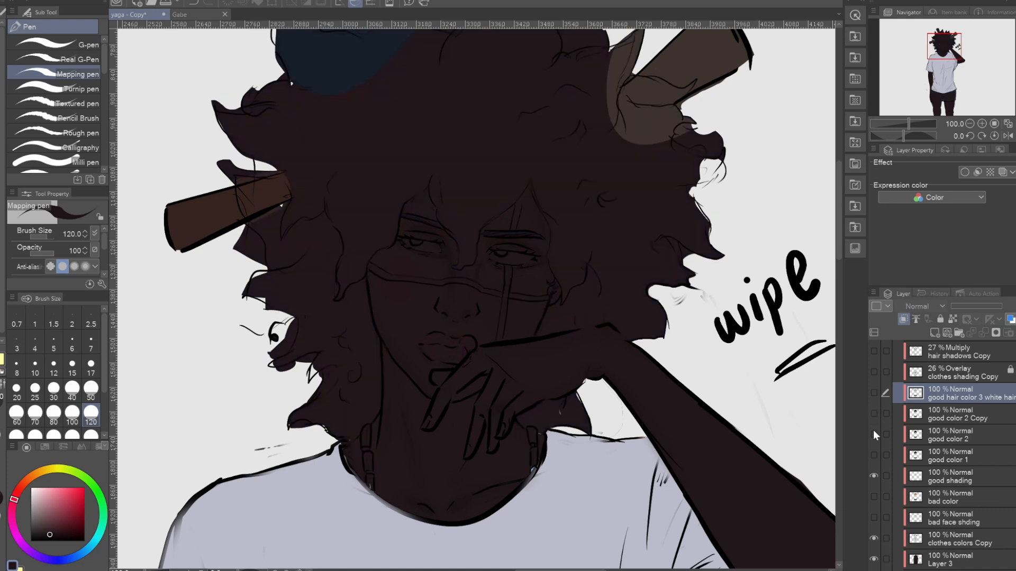
pyautogui.click(874, 433)
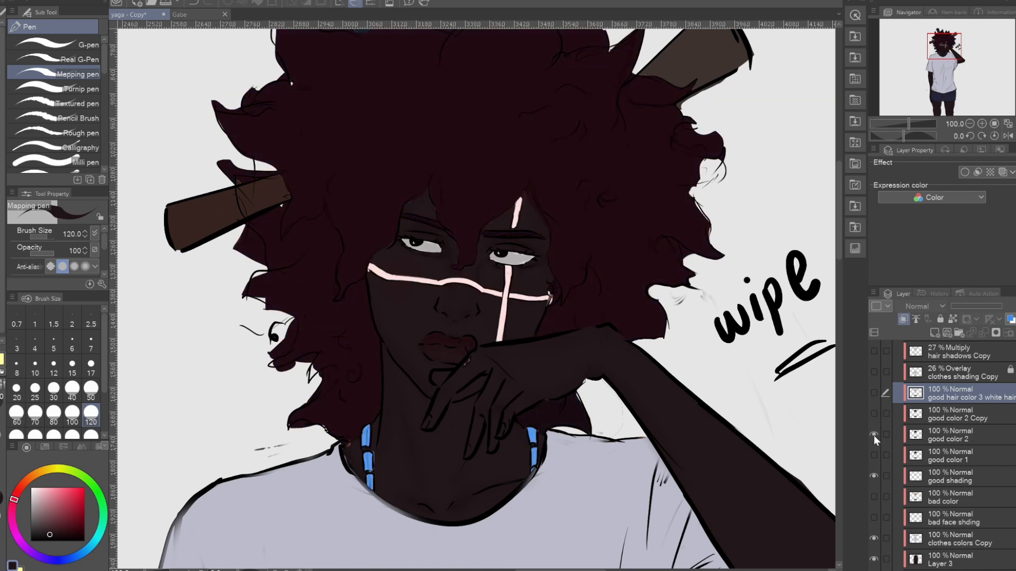
pyautogui.click(874, 434)
pyautogui.click(871, 454)
pyautogui.click(920, 453)
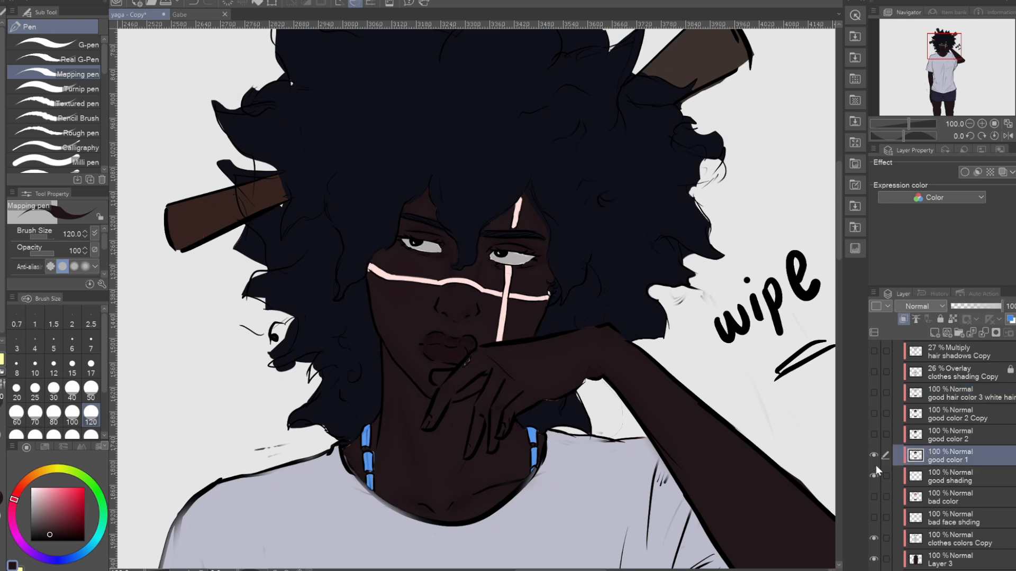
# Step: Compare good color 1, good color 2 and good color 2 Copy close up at 150%, ending with the white hair layer shown
pyautogui.hotkey('ctrl', '+')
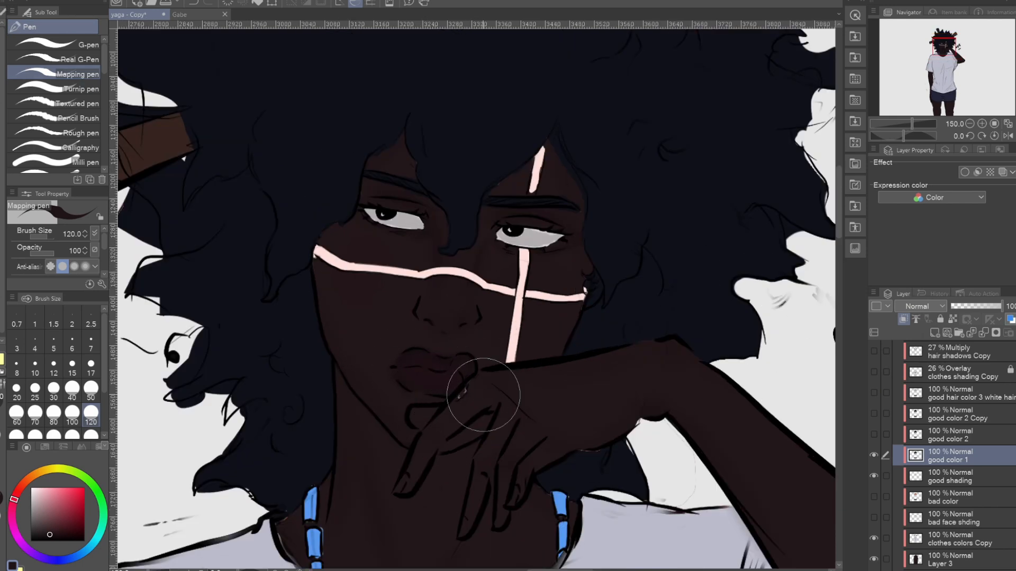
pyautogui.click(873, 455)
pyautogui.click(873, 434)
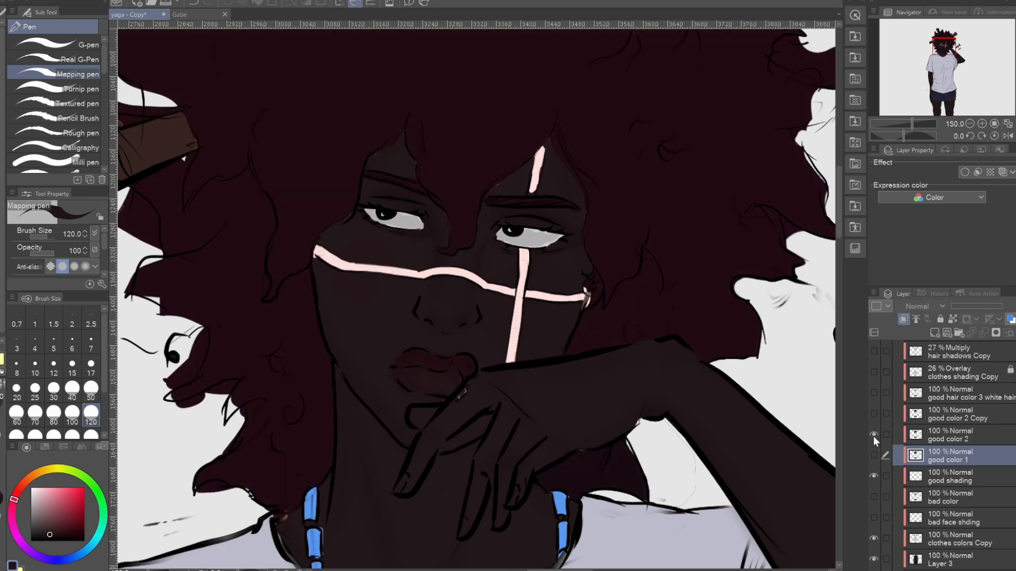
pyautogui.click(873, 435)
pyautogui.click(874, 413)
pyautogui.click(871, 412)
pyautogui.click(874, 392)
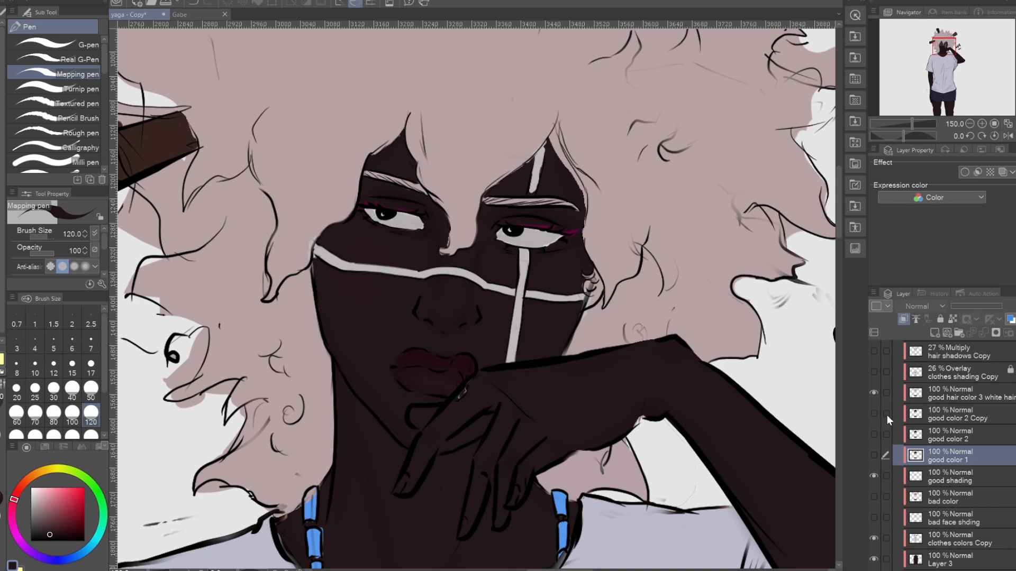
pyautogui.moveTo(787, 570)
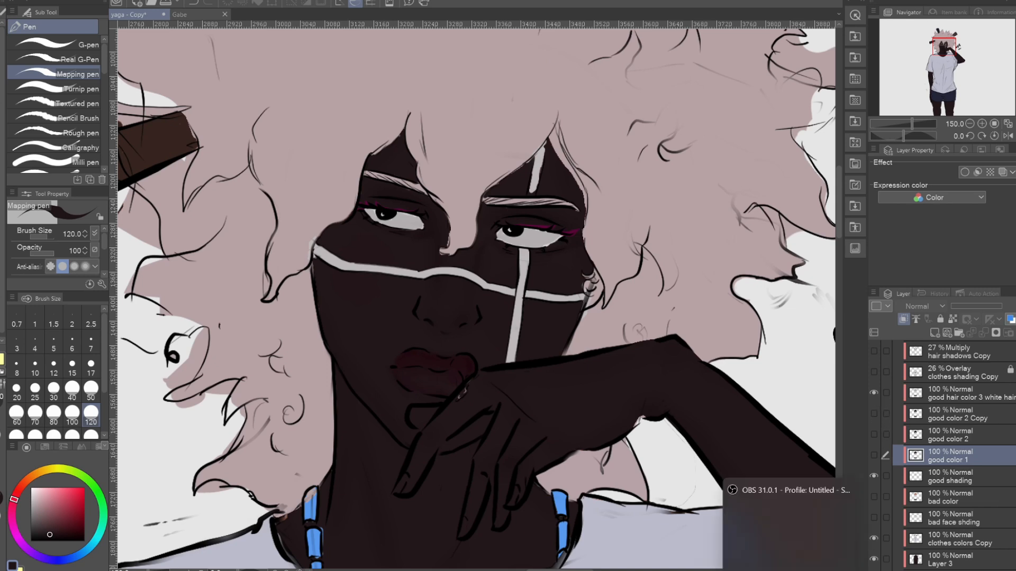
pyautogui.moveTo(734, 570)
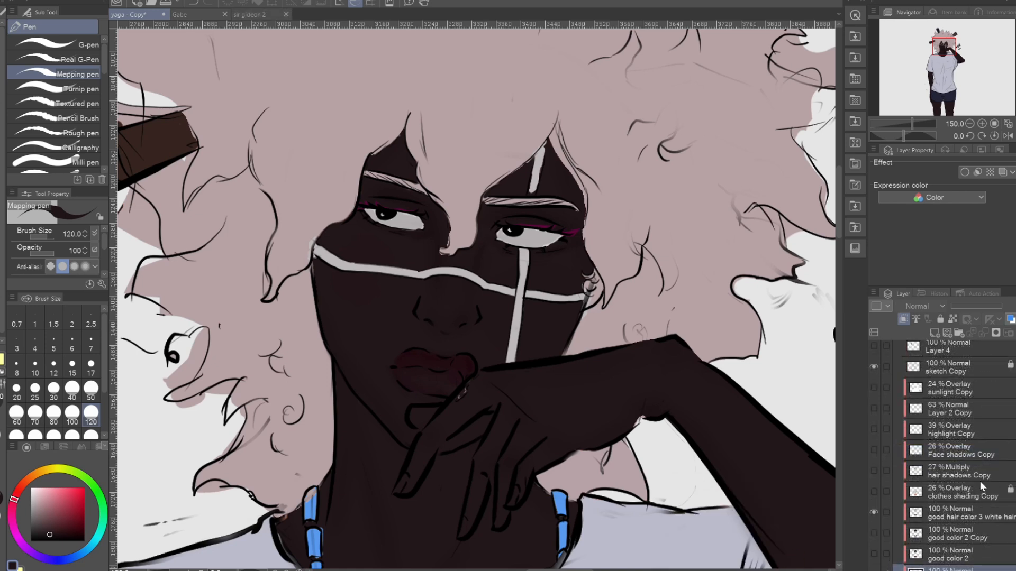
# Step: Show the six effect layers from clothes shading Copy up to sunlight Copy, and view the white-haired figure at 66.7% zoom
pyautogui.scroll(-4, 952, 455)
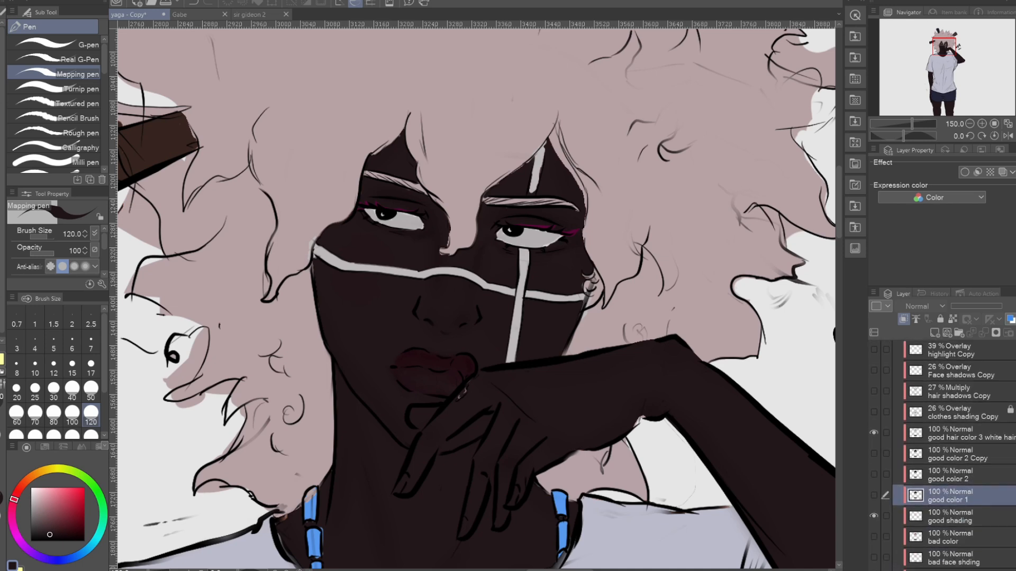
pyautogui.scroll(4, 952, 455)
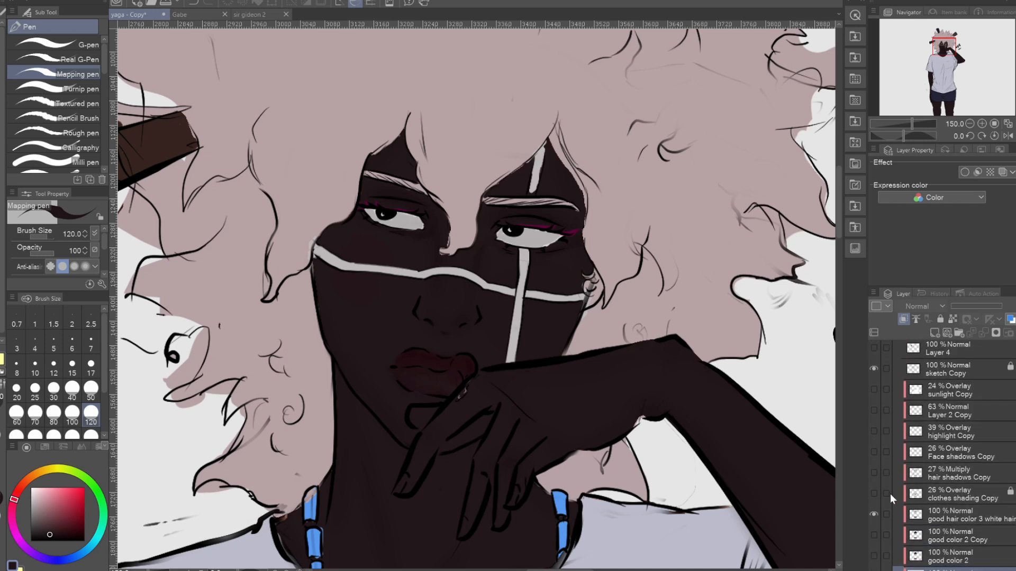
pyautogui.click(874, 494)
pyautogui.click(873, 473)
pyautogui.moveTo(874, 450); pyautogui.dragTo(873, 390)
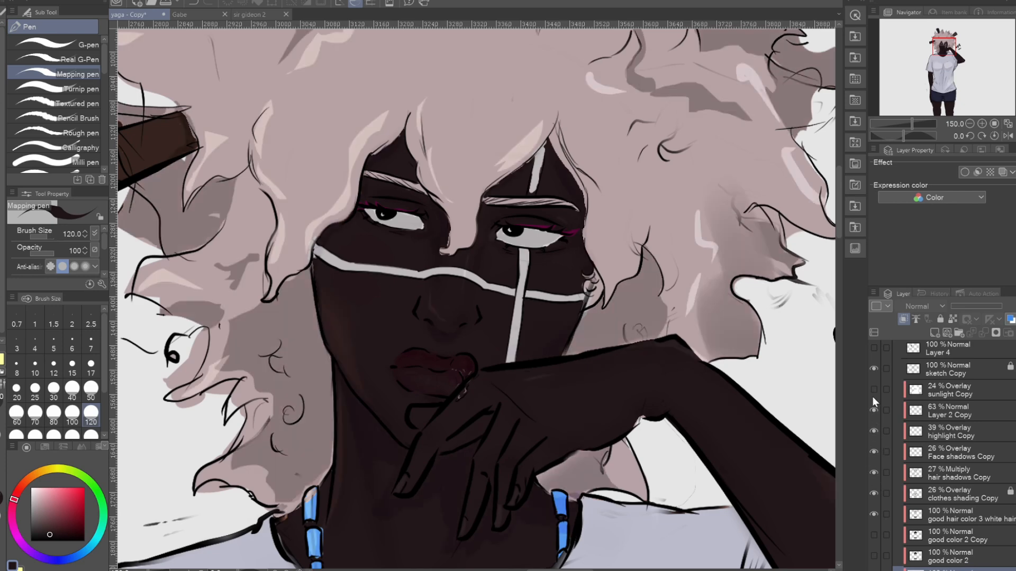
pyautogui.scroll(-2, 340, 330)
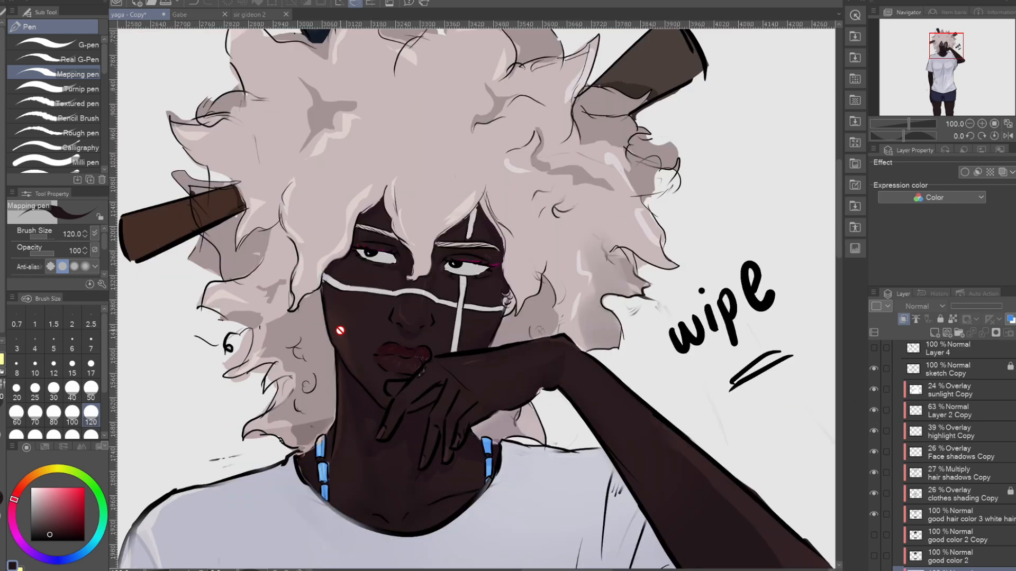
pyautogui.moveTo(341, 508); pyautogui.dragTo(430, 508)
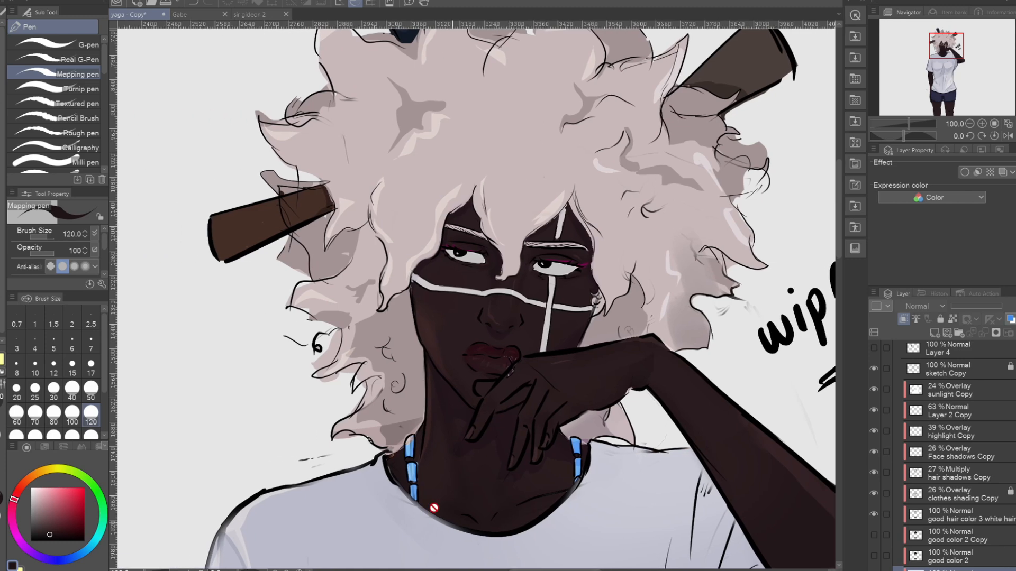
pyautogui.hotkey('ctrl', '-')
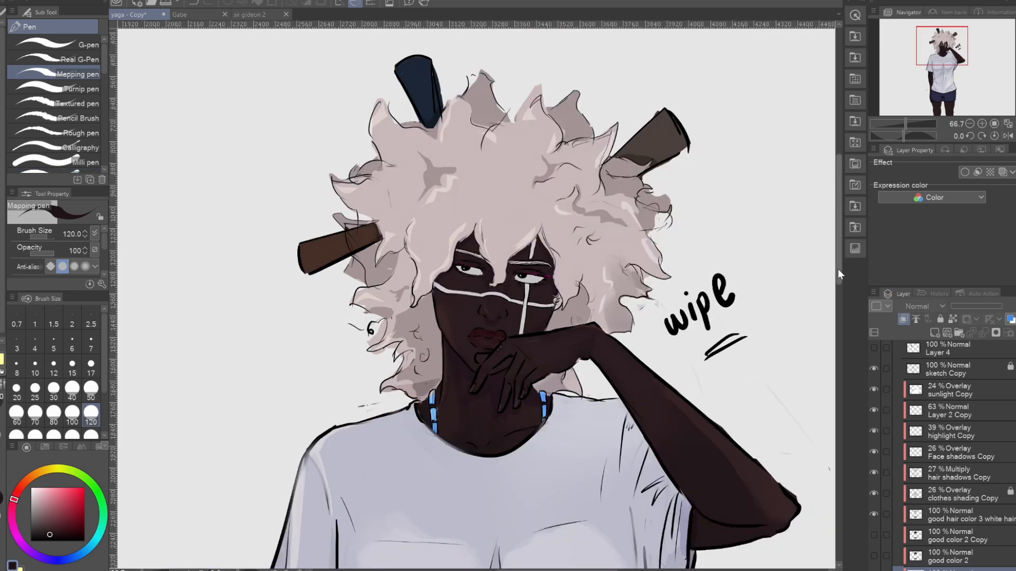
pyautogui.scroll(-3, 838, 269)
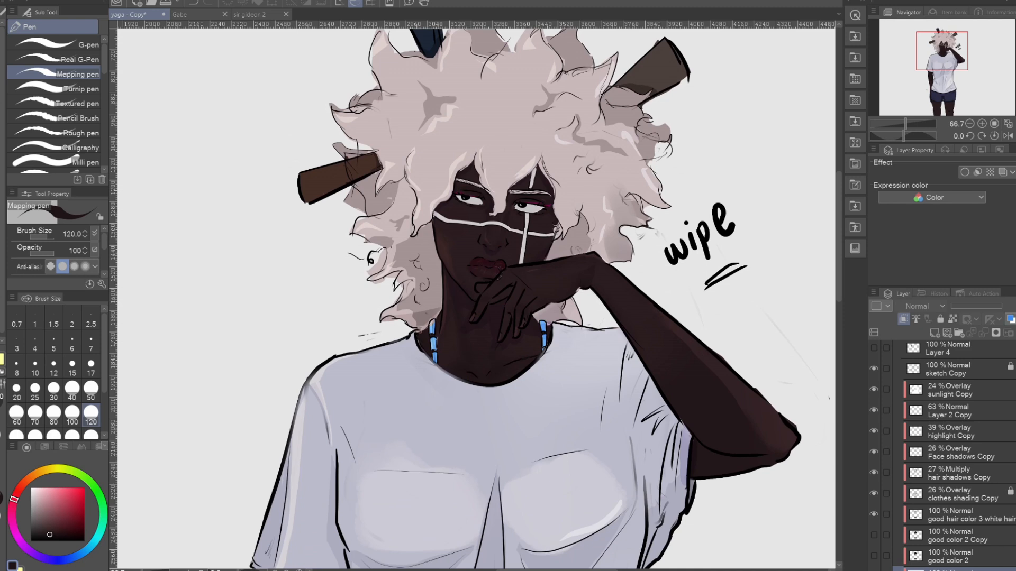
pyautogui.scroll(2, 952, 453)
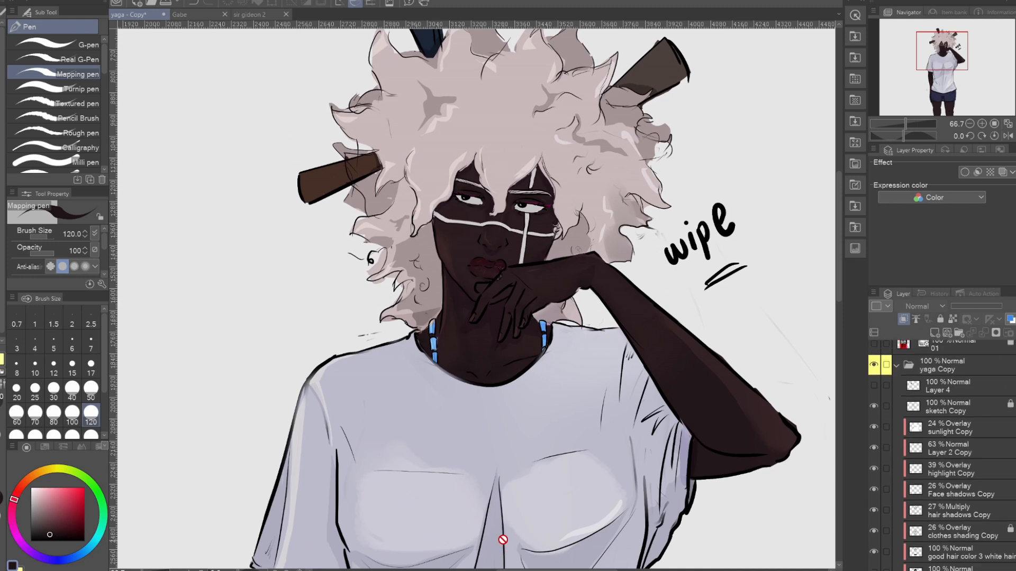
pyautogui.moveTo(502, 570); pyautogui.dragTo(511, 570)
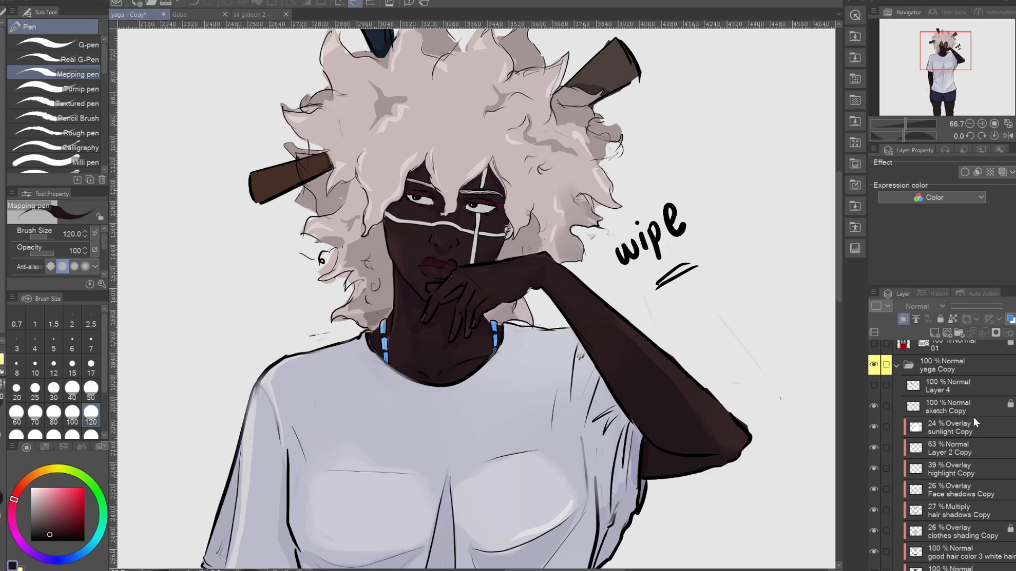
# Step: Hide the white hair layer, and compare good color 2 Copy and good color 2 under full shading, ending on good color 1
pyautogui.scroll(-6, 952, 455)
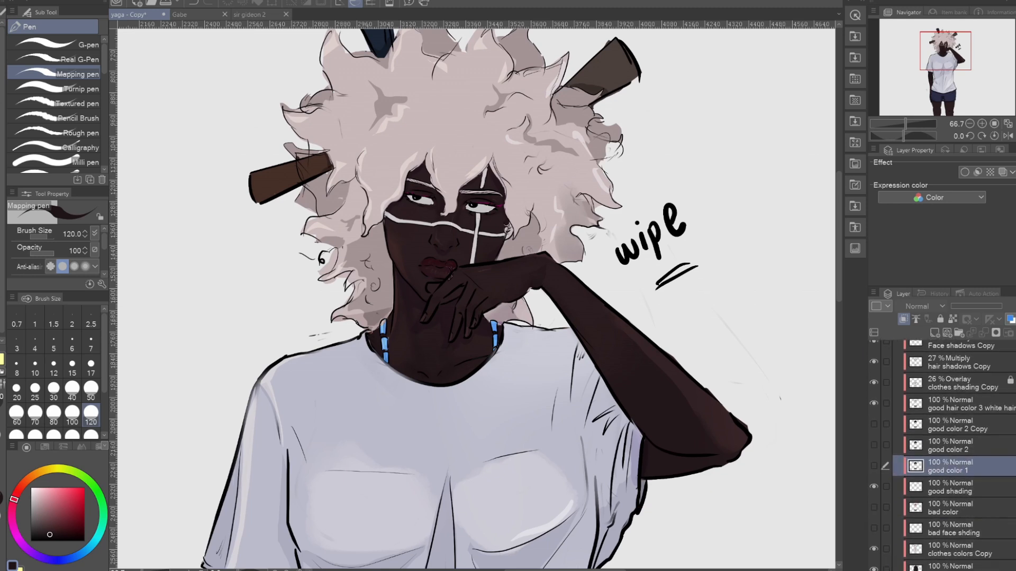
pyautogui.click(874, 404)
pyautogui.click(874, 424)
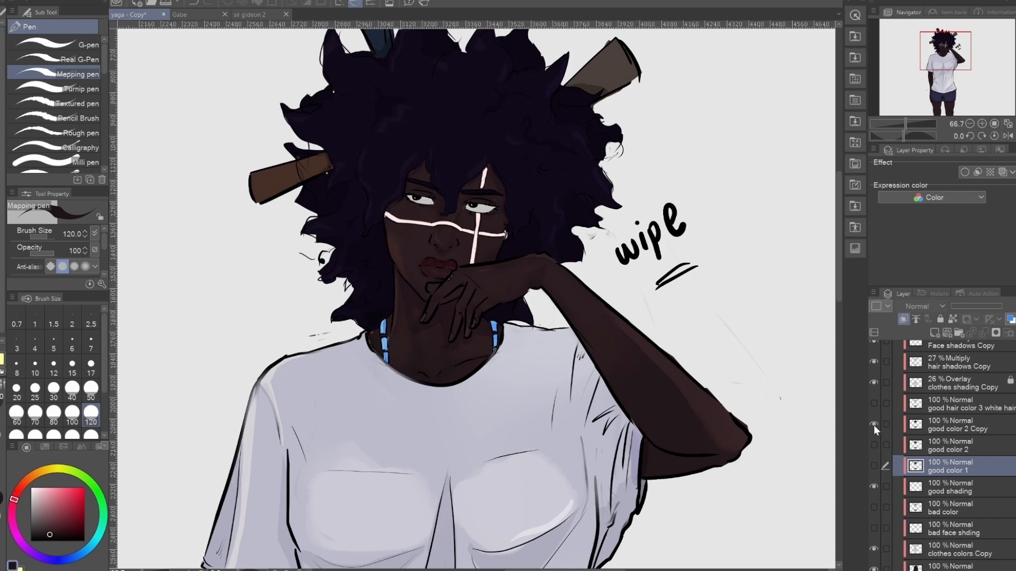
pyautogui.click(873, 424)
pyautogui.click(874, 445)
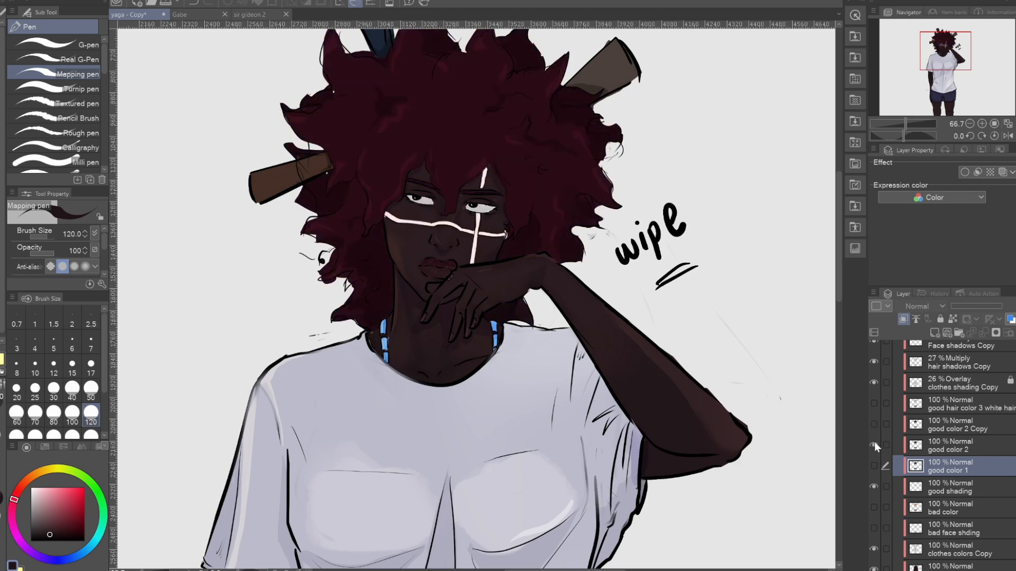
pyautogui.click(873, 444)
pyautogui.click(873, 465)
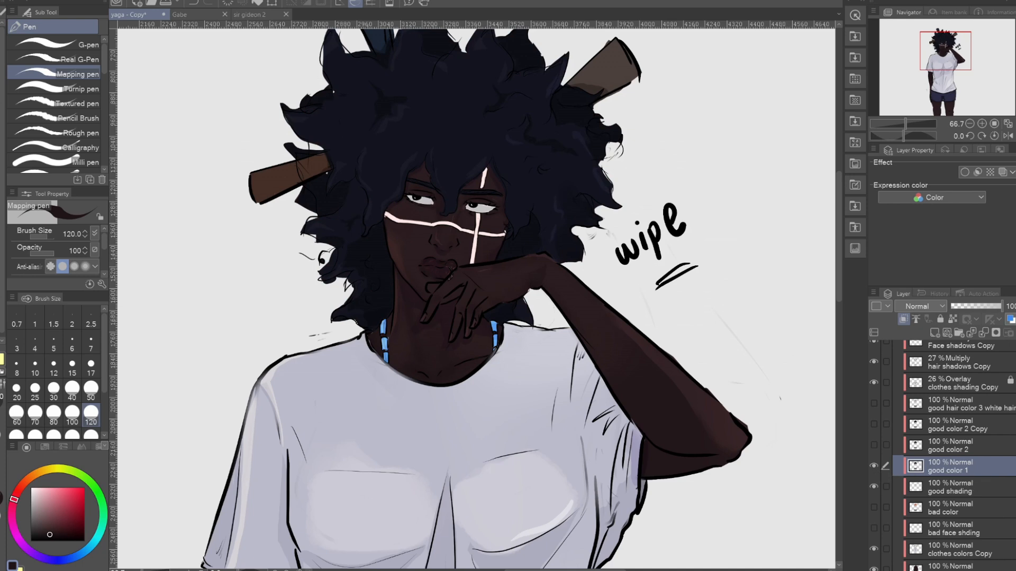
# Step: Select the yaga Copy folder and collapse it in the layer list
pyautogui.scroll(5, 952, 455)
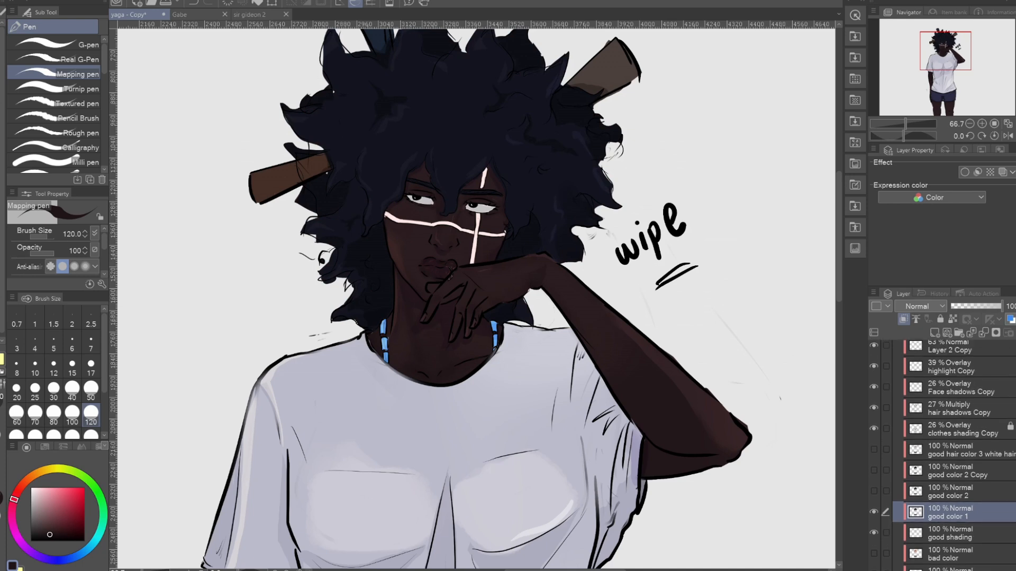
pyautogui.scroll(3, 952, 455)
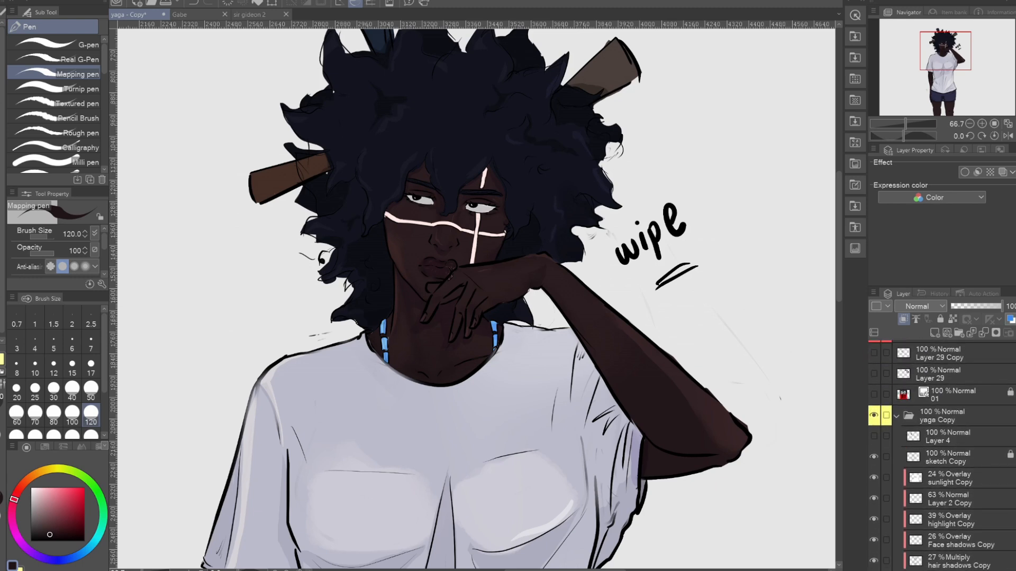
pyautogui.scroll(1, 952, 455)
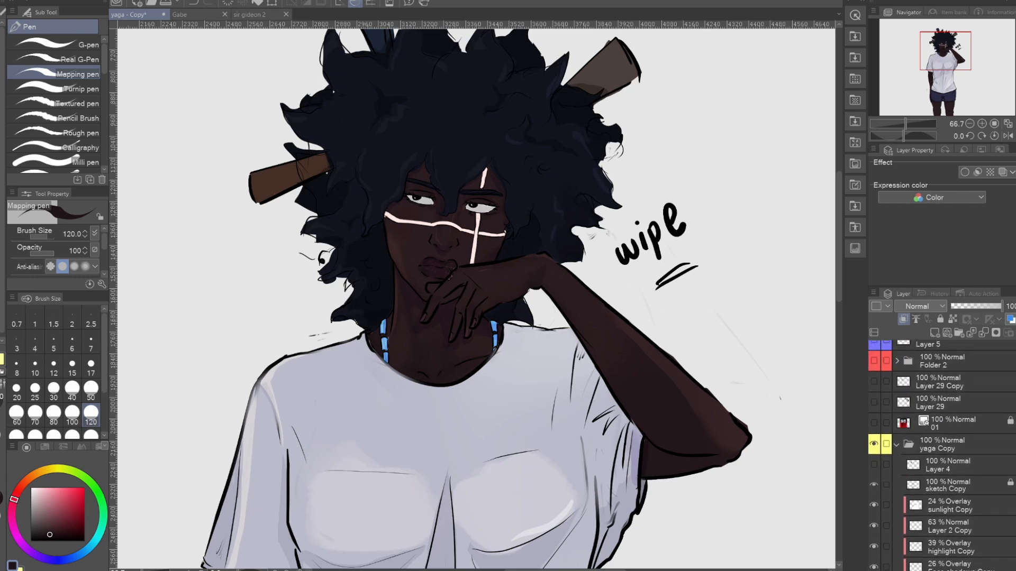
pyautogui.click(900, 448)
pyautogui.click(894, 444)
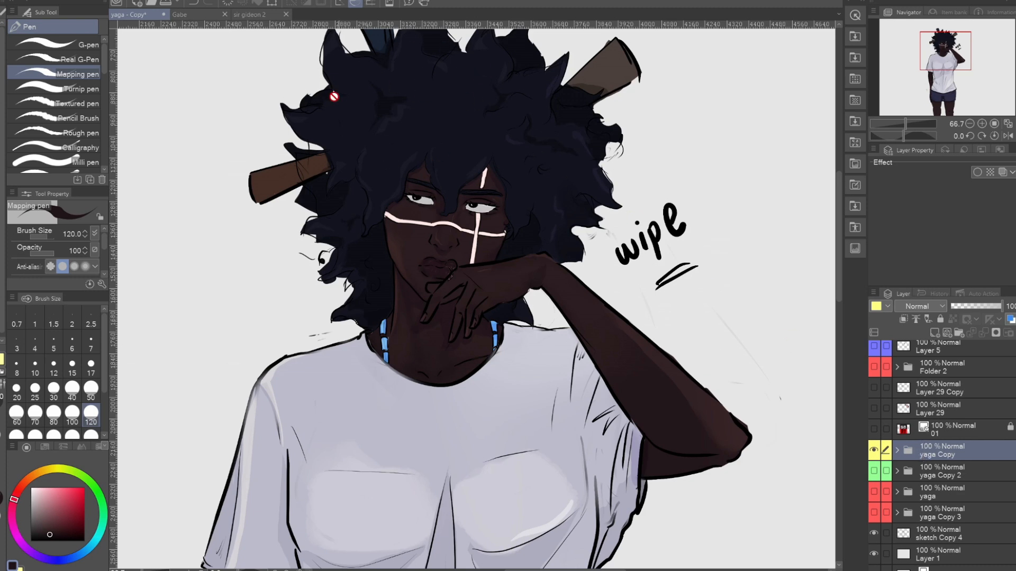
# Step: Examine the finished skin shading in the Gabe and sir gideon 2 documents, and return to the yaga - Copy document
pyautogui.click(197, 17)
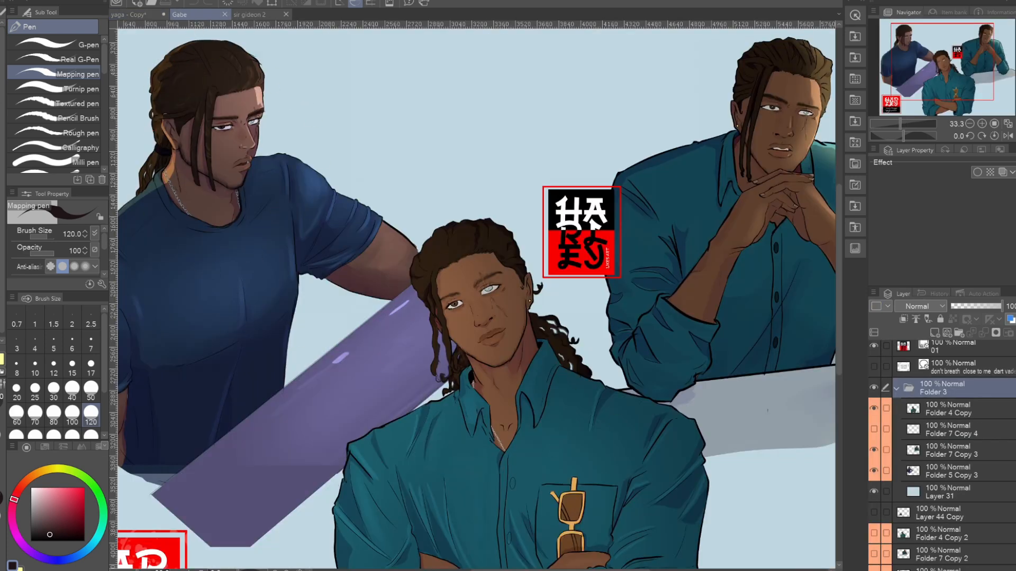
pyautogui.moveTo(561, 570); pyautogui.dragTo(595, 570)
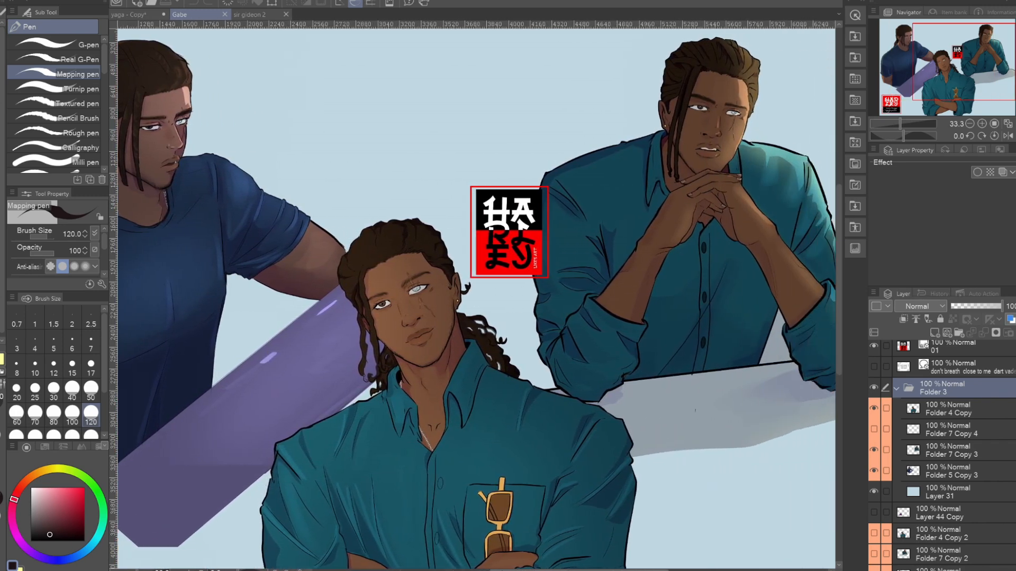
pyautogui.moveTo(507, 570); pyautogui.dragTo(434, 570)
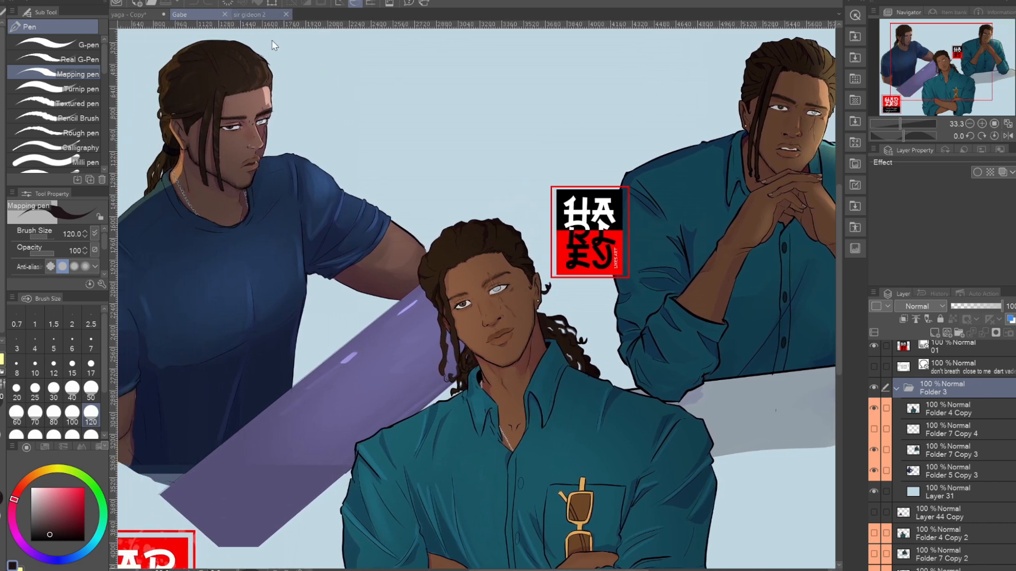
pyautogui.hotkey('ctrl', 'Tab')
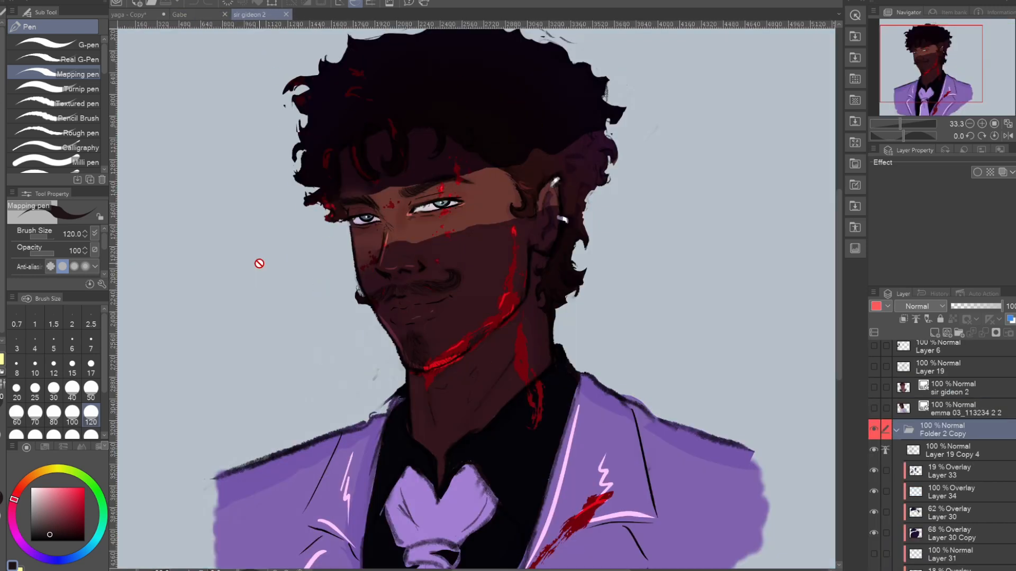
pyautogui.click(144, 14)
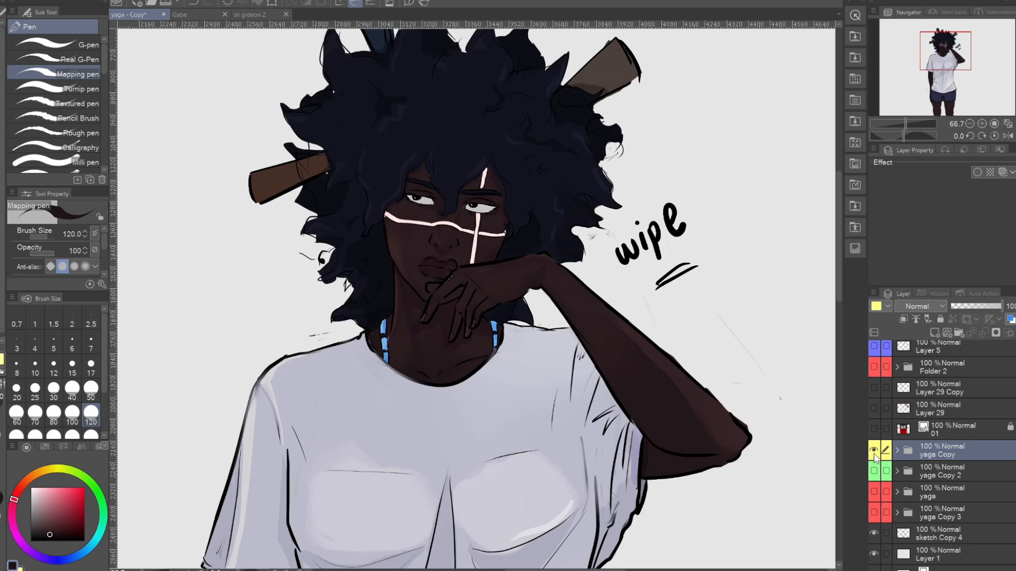
# Step: Hide the yaga Copy folder, preview the yaga Copy 2 folder briefly, and show the yaga folder instead
pyautogui.click(873, 454)
pyautogui.click(873, 471)
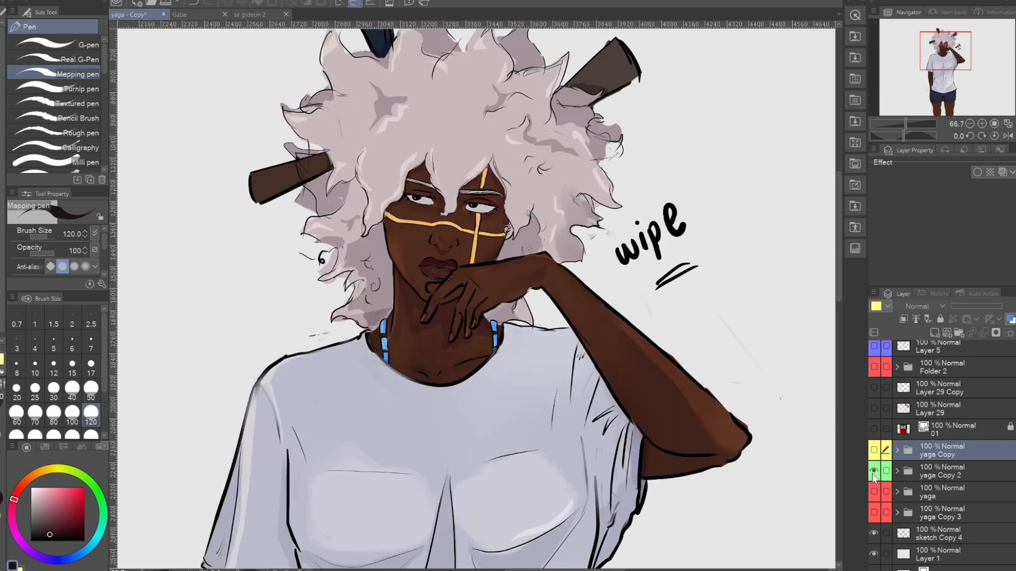
pyautogui.click(873, 473)
pyautogui.click(874, 491)
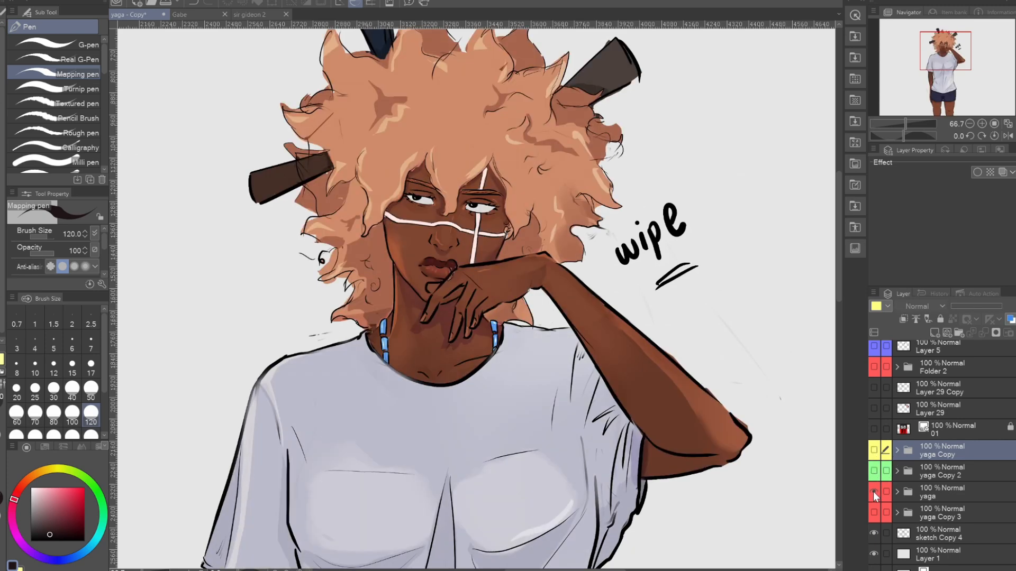